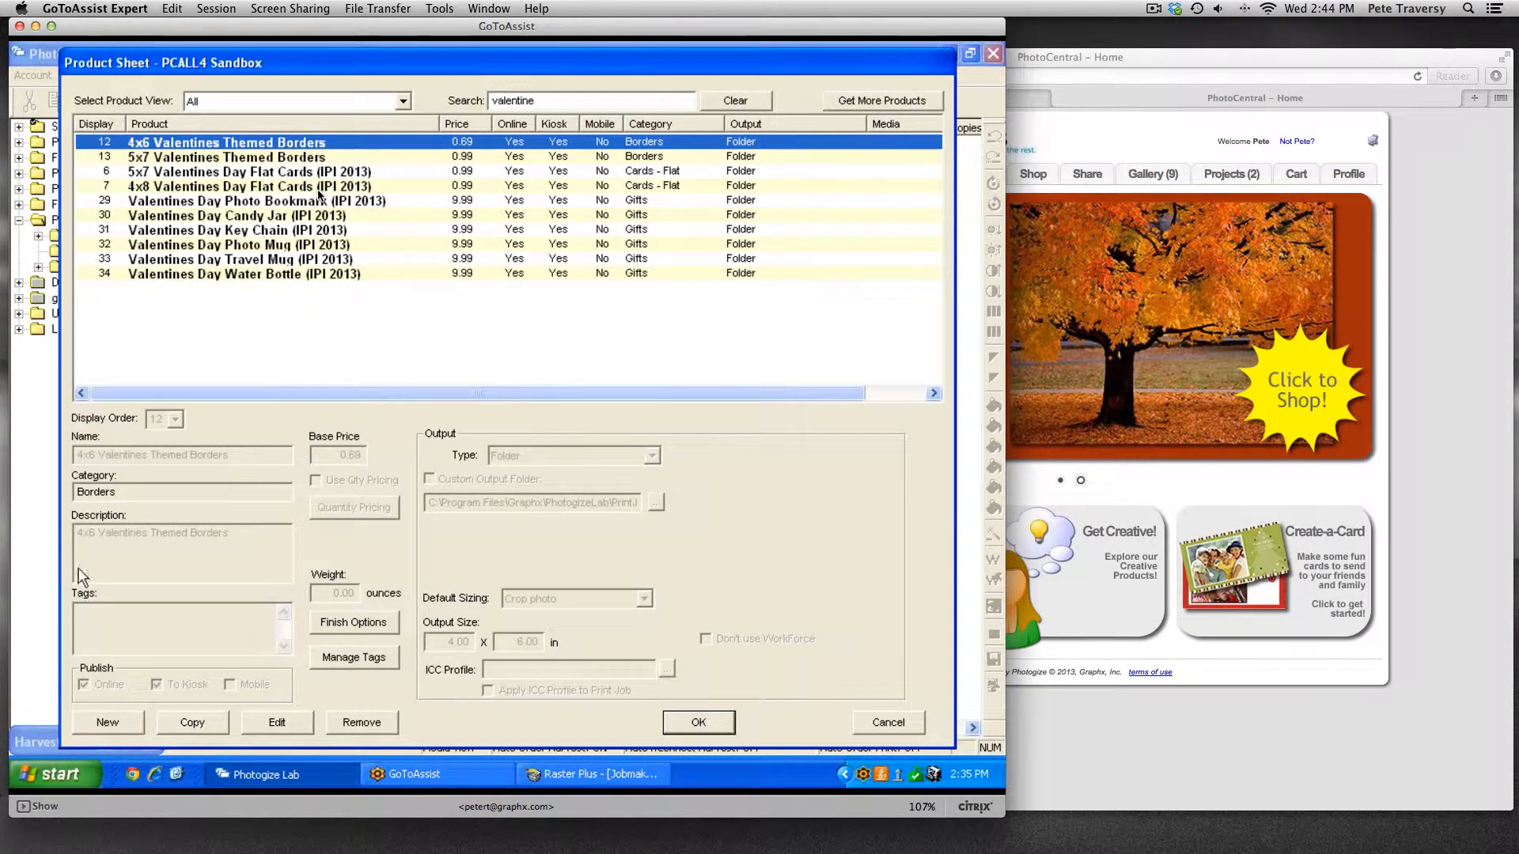
# Step: Examine the tags of the Valentine's products one by one, from the themed borders through the cards and gifts
pyautogui.click(307, 162)
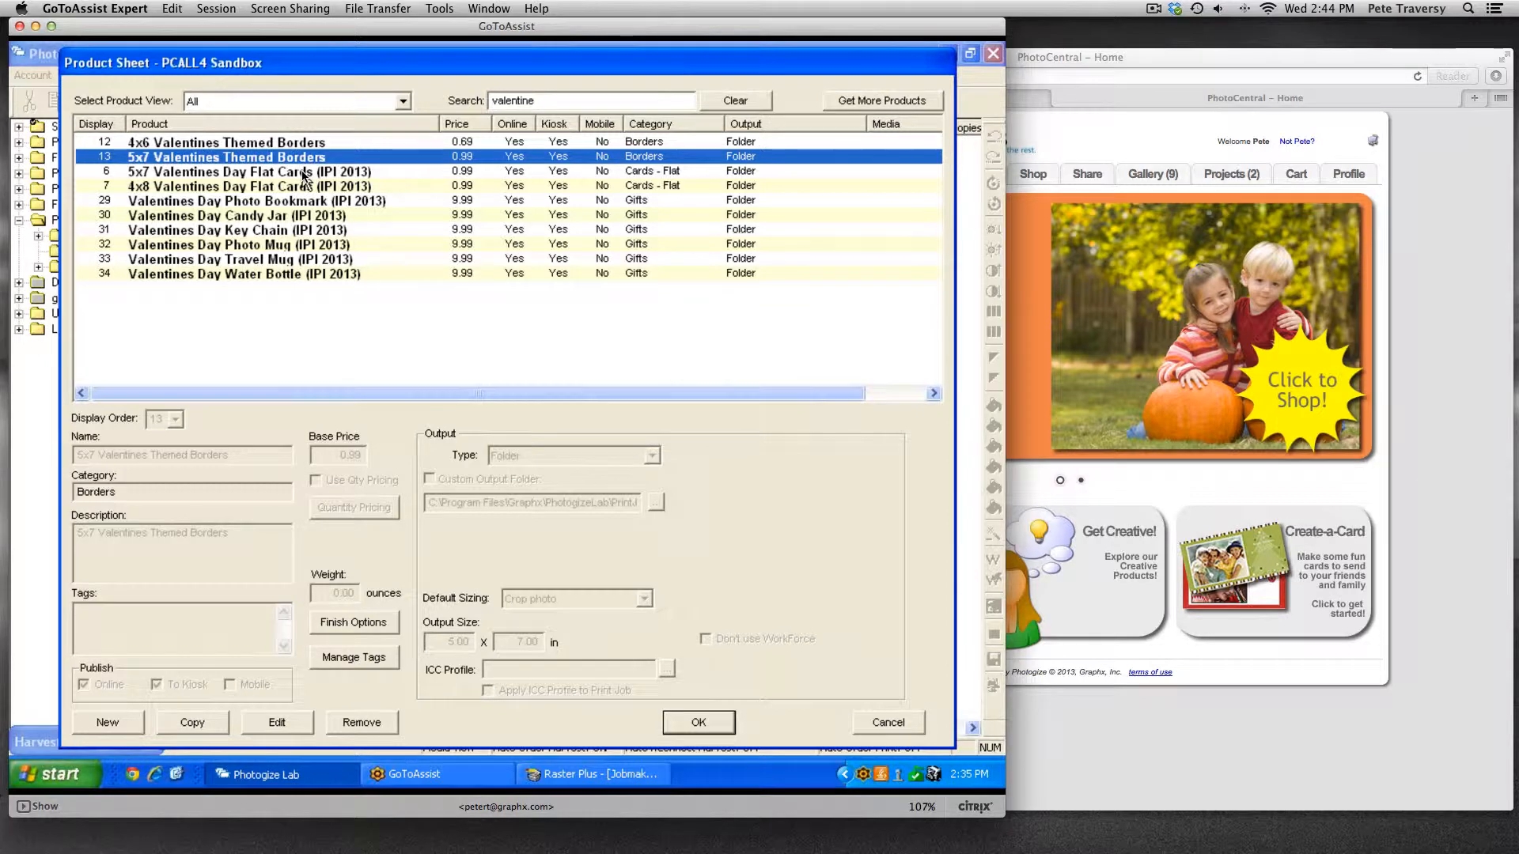
pyautogui.click(302, 173)
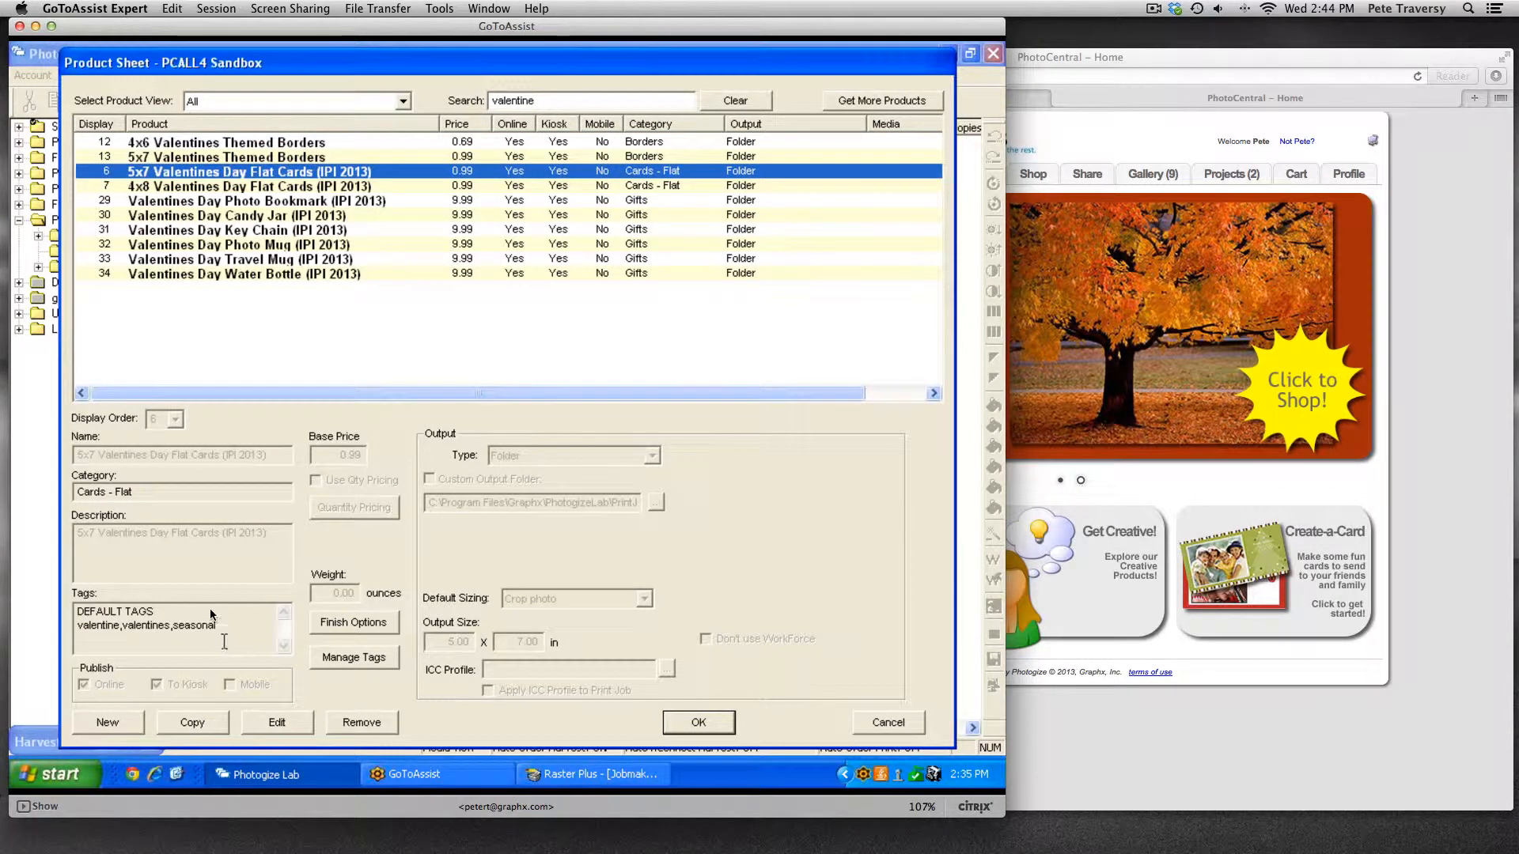
pyautogui.click(314, 187)
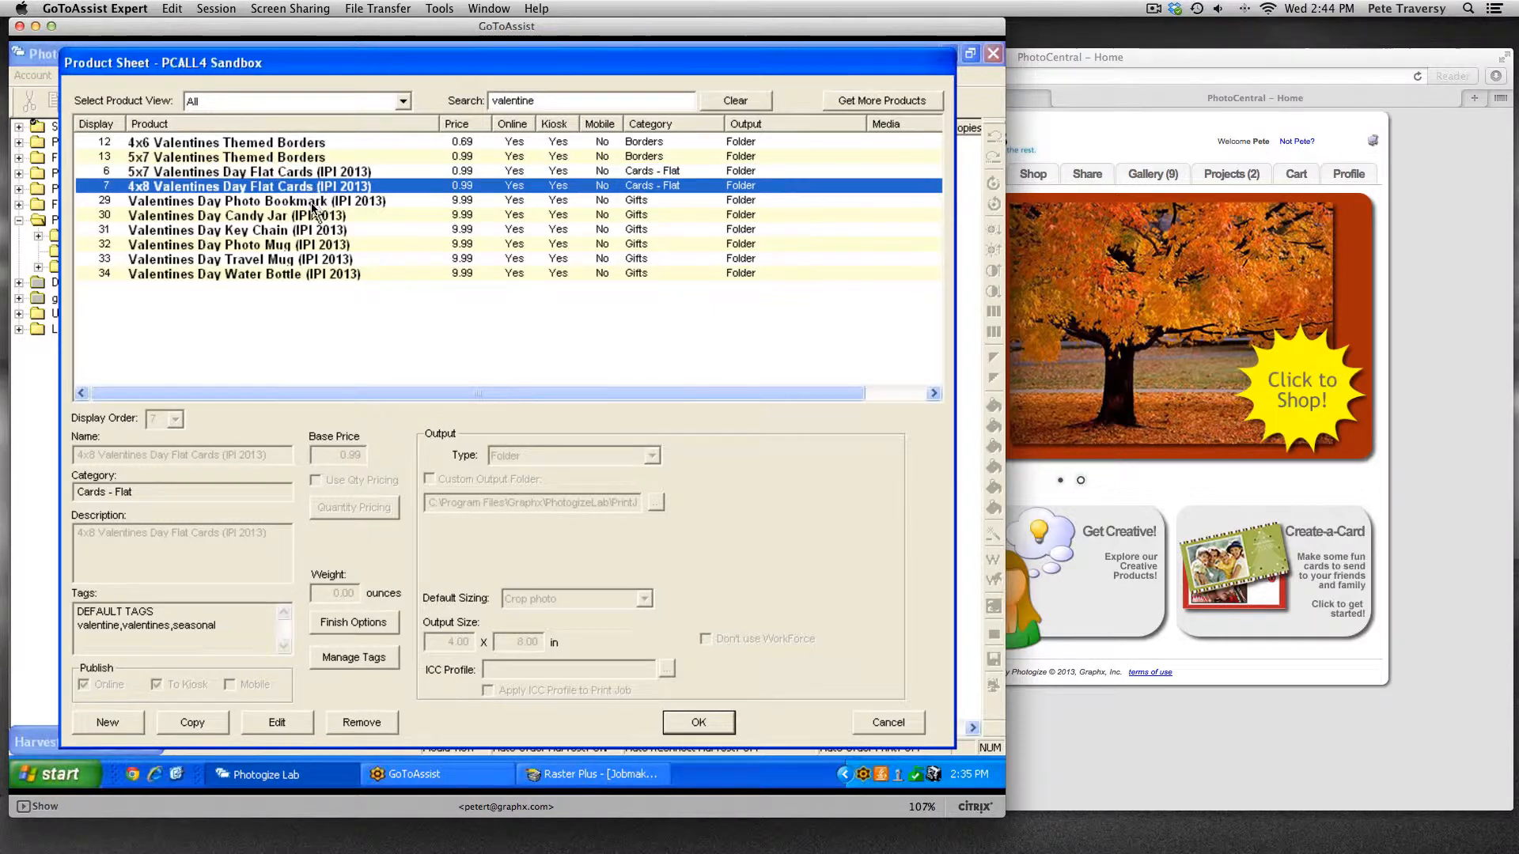
pyautogui.click(313, 202)
pyautogui.click(310, 217)
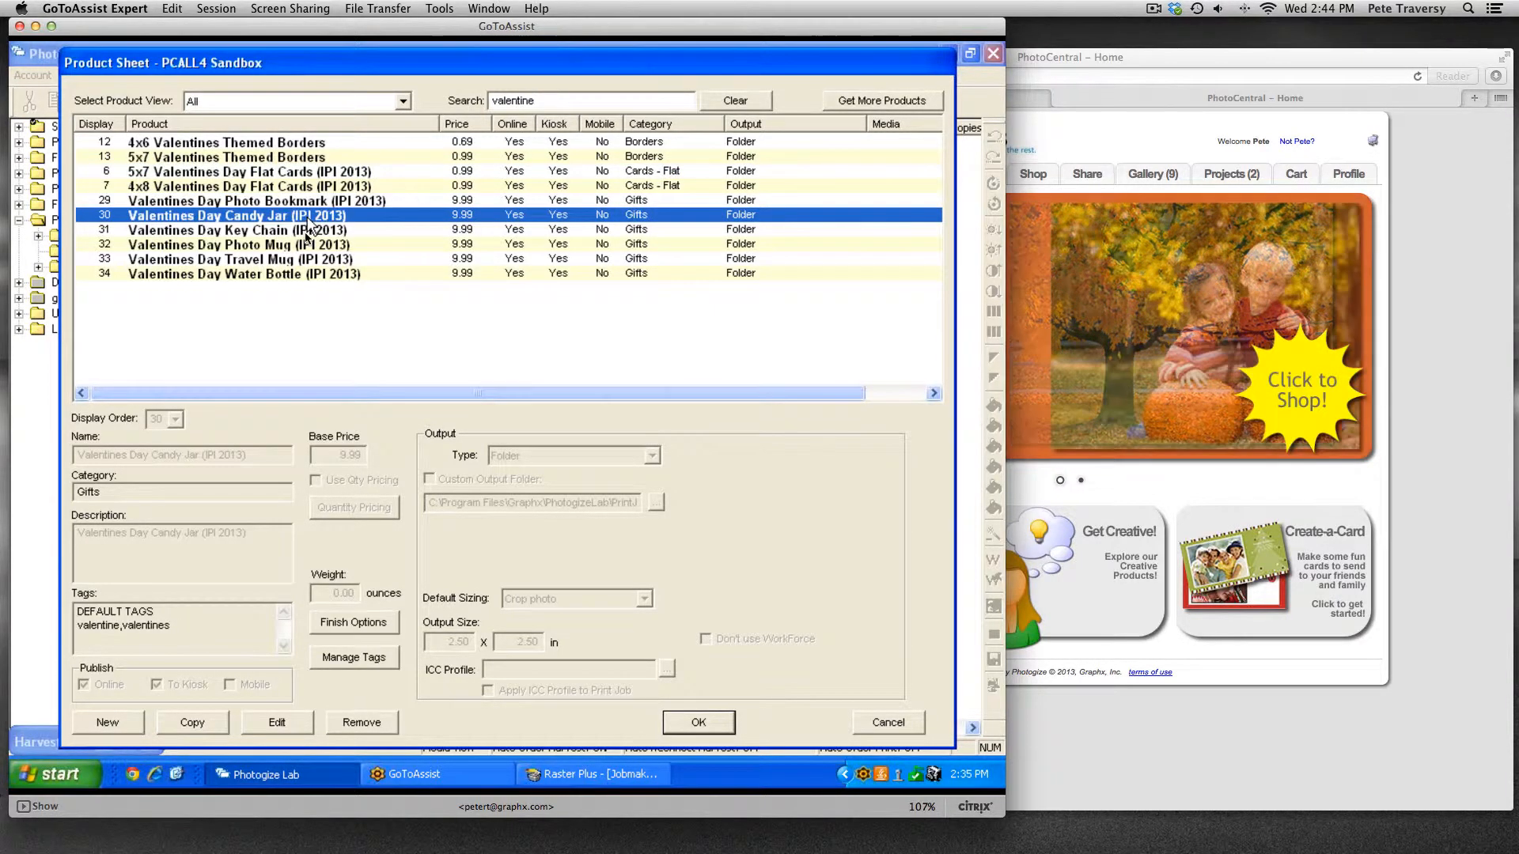
pyautogui.click(307, 231)
pyautogui.click(310, 245)
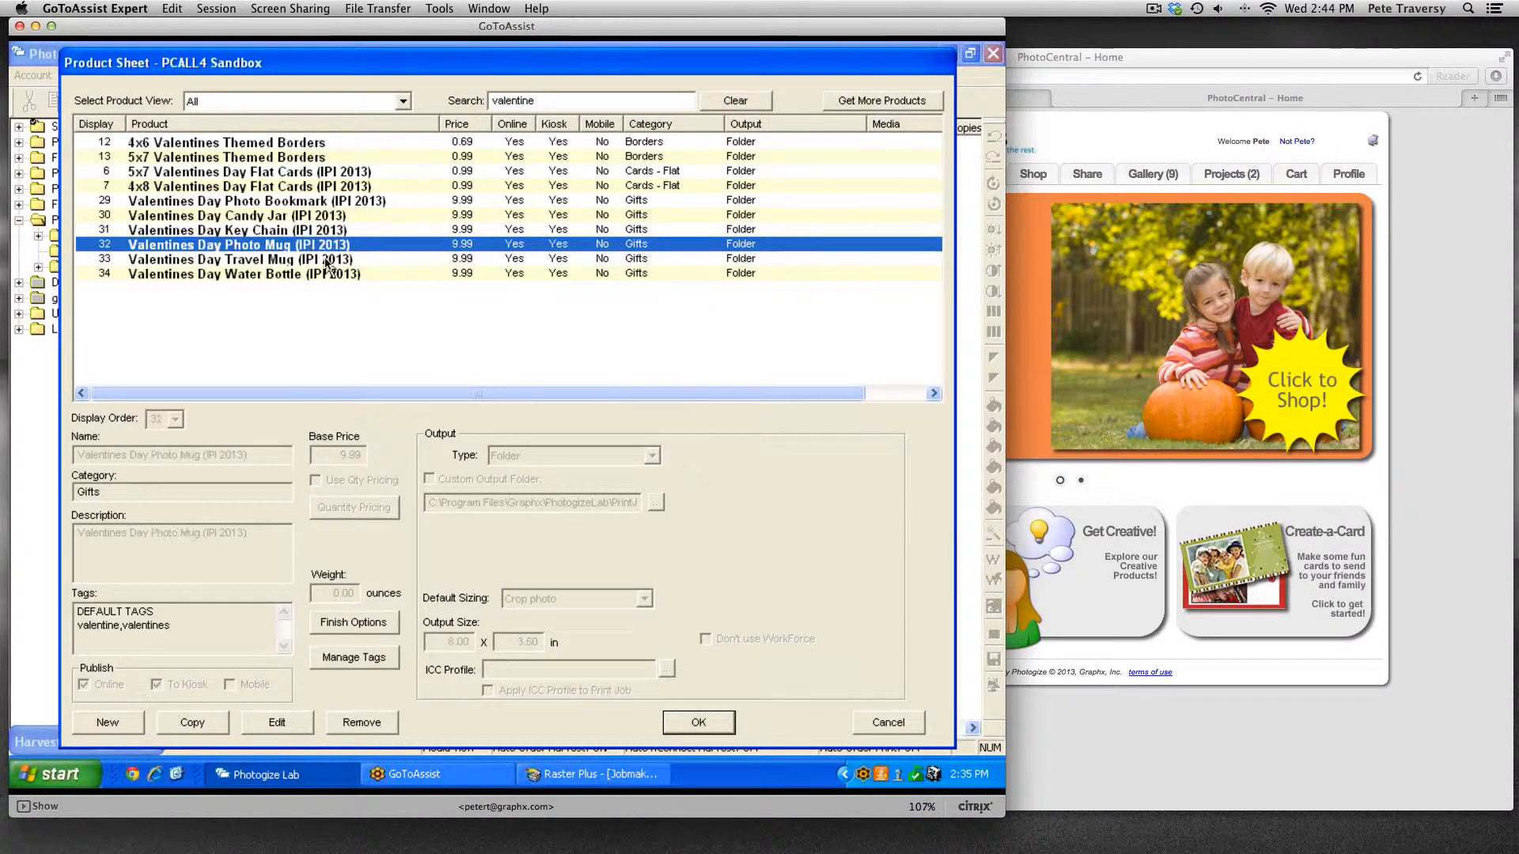
pyautogui.click(329, 260)
pyautogui.click(340, 276)
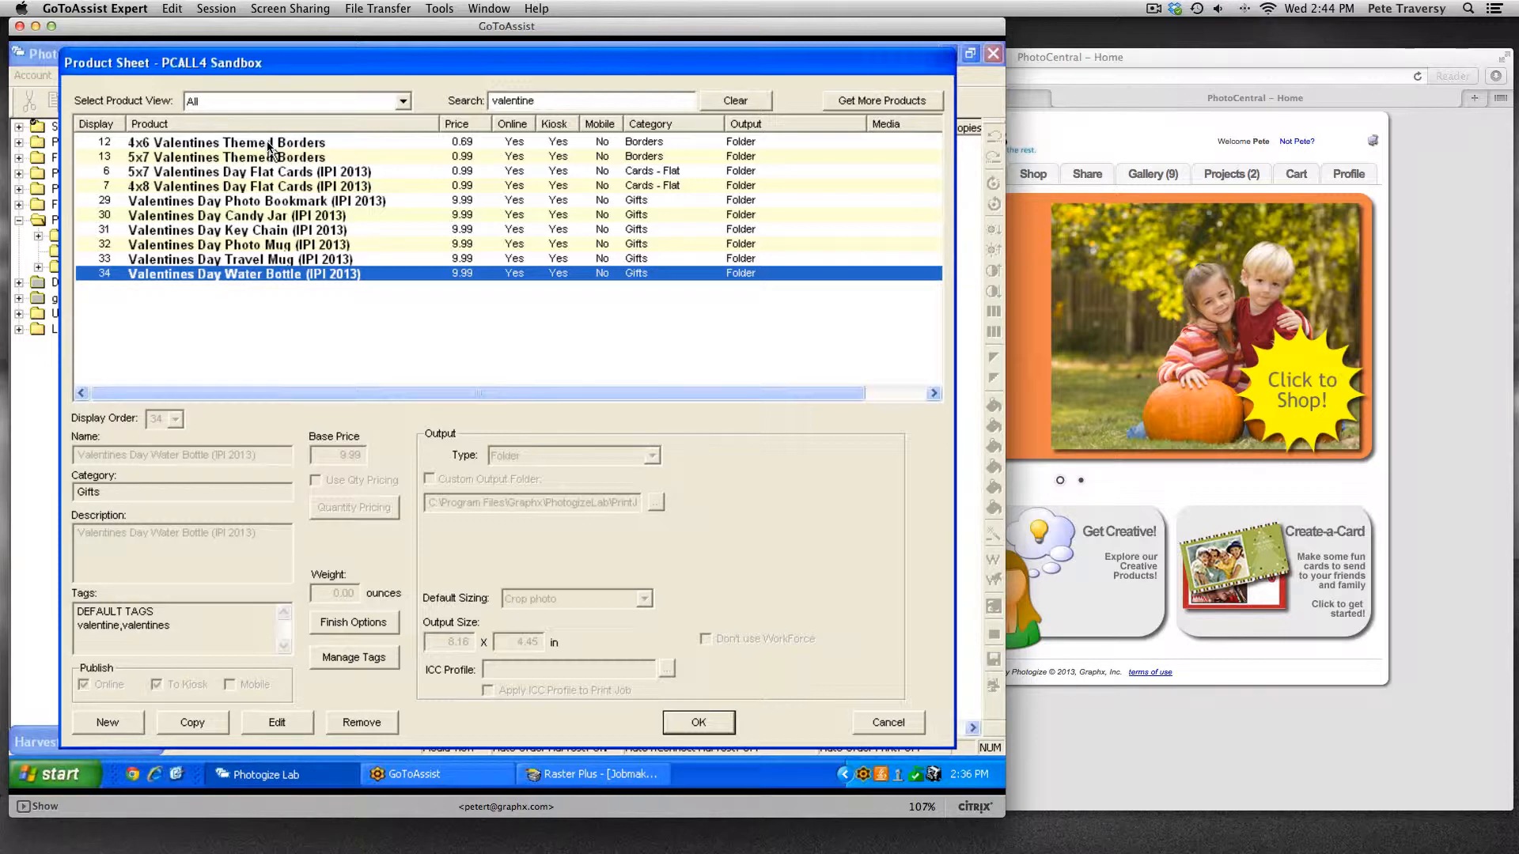
pyautogui.click(269, 147)
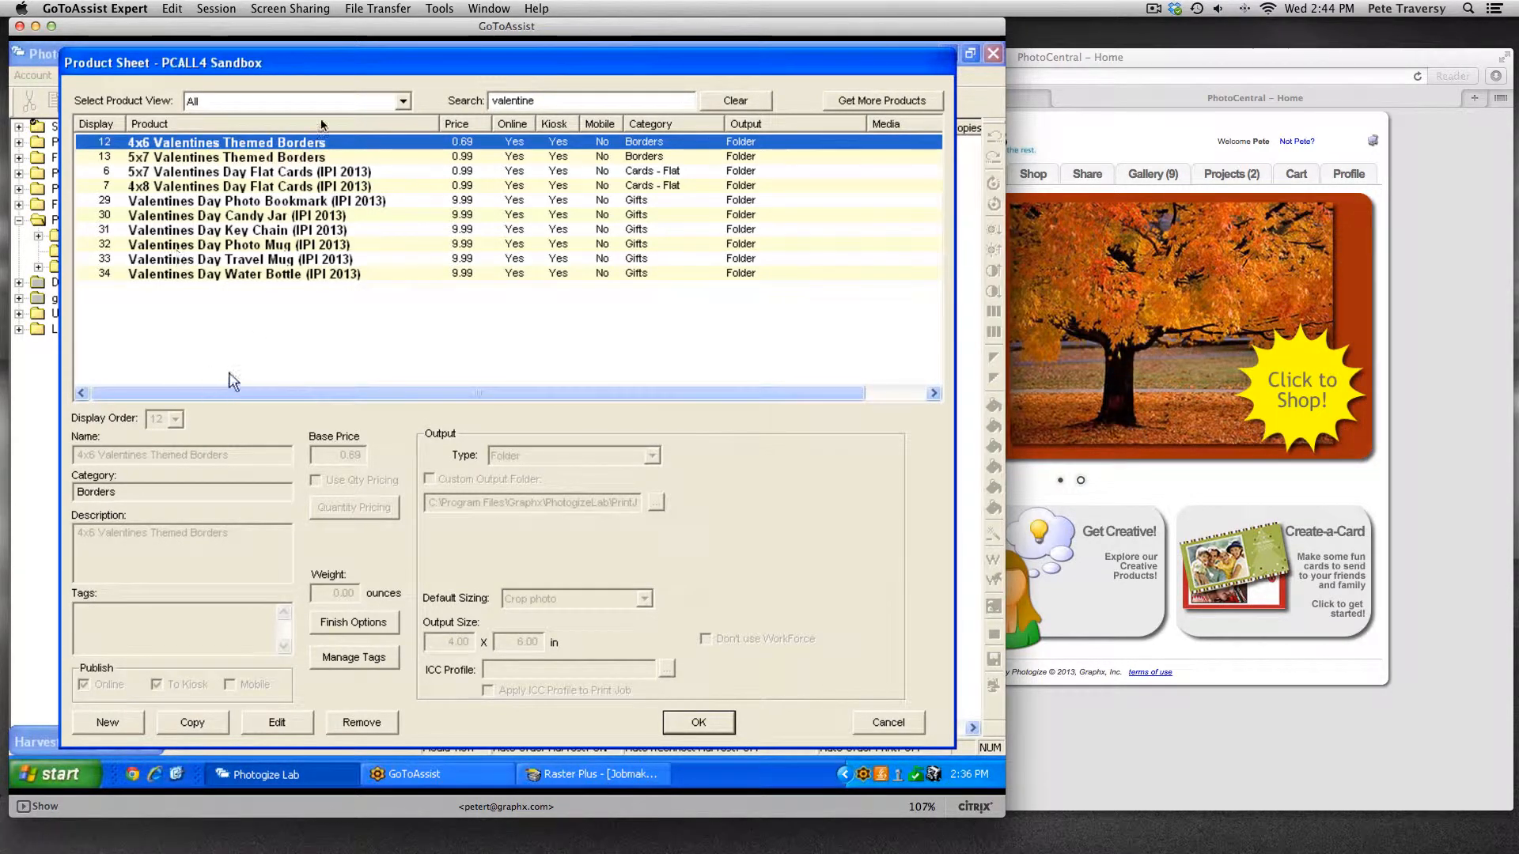
pyautogui.click(302, 159)
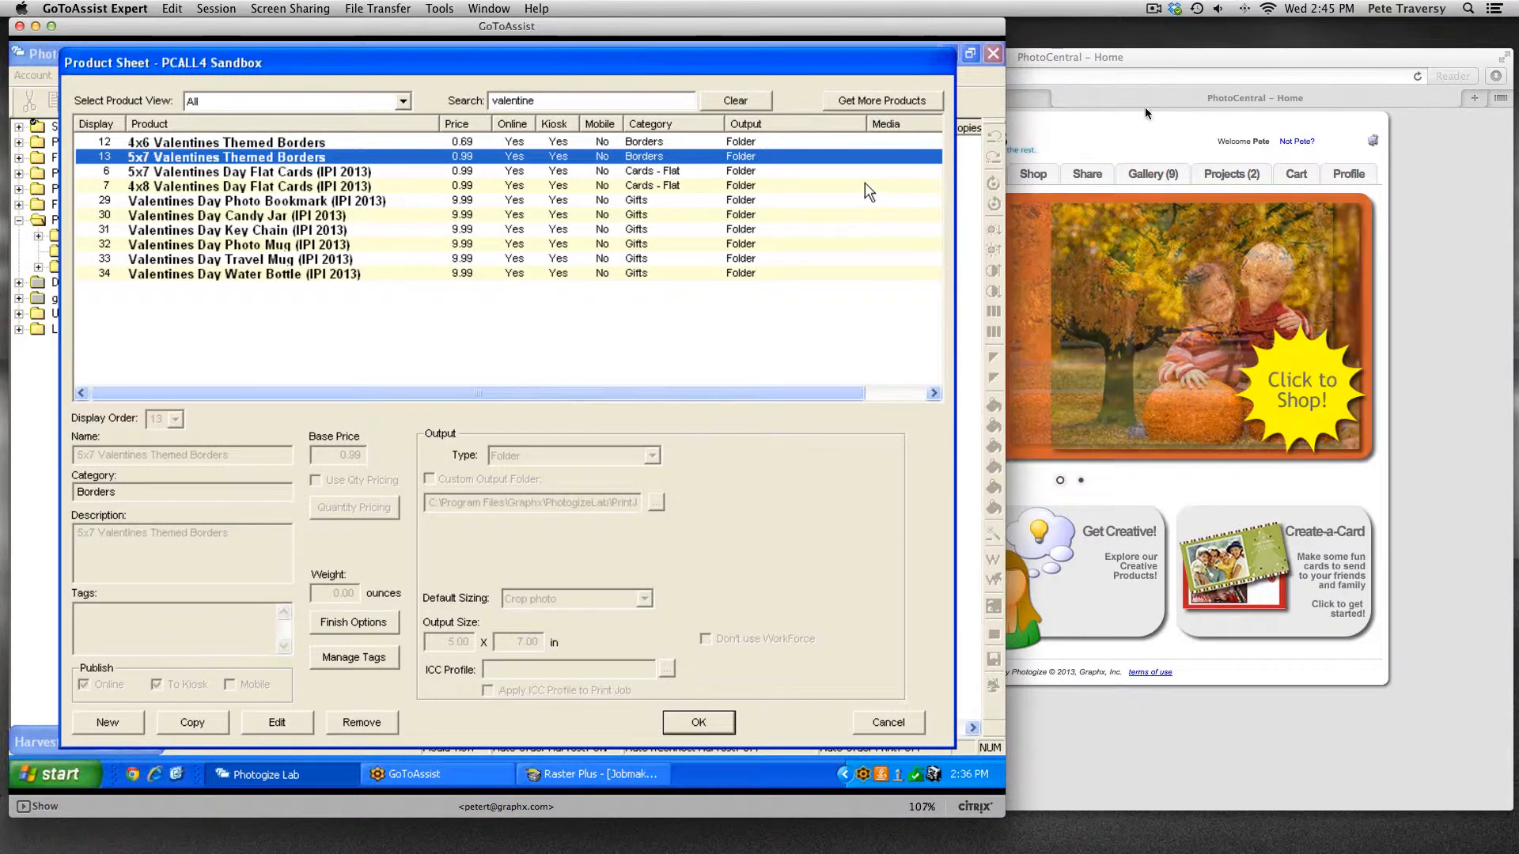
# Step: Switch to Safari and open the Content Manager in Photogize RetailerCentral
pyautogui.click(1152, 95)
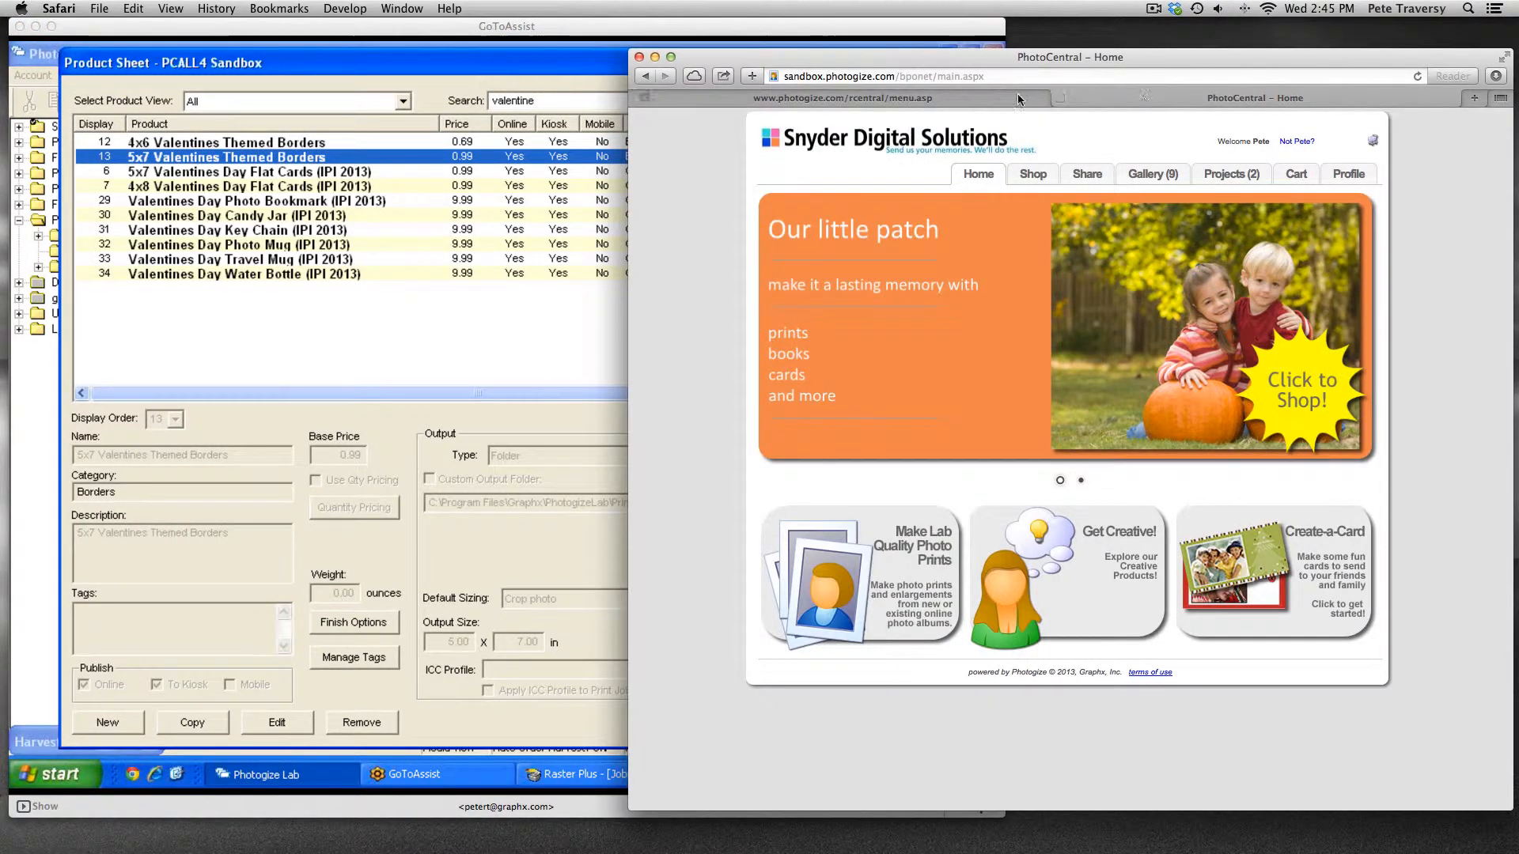
pyautogui.click(899, 98)
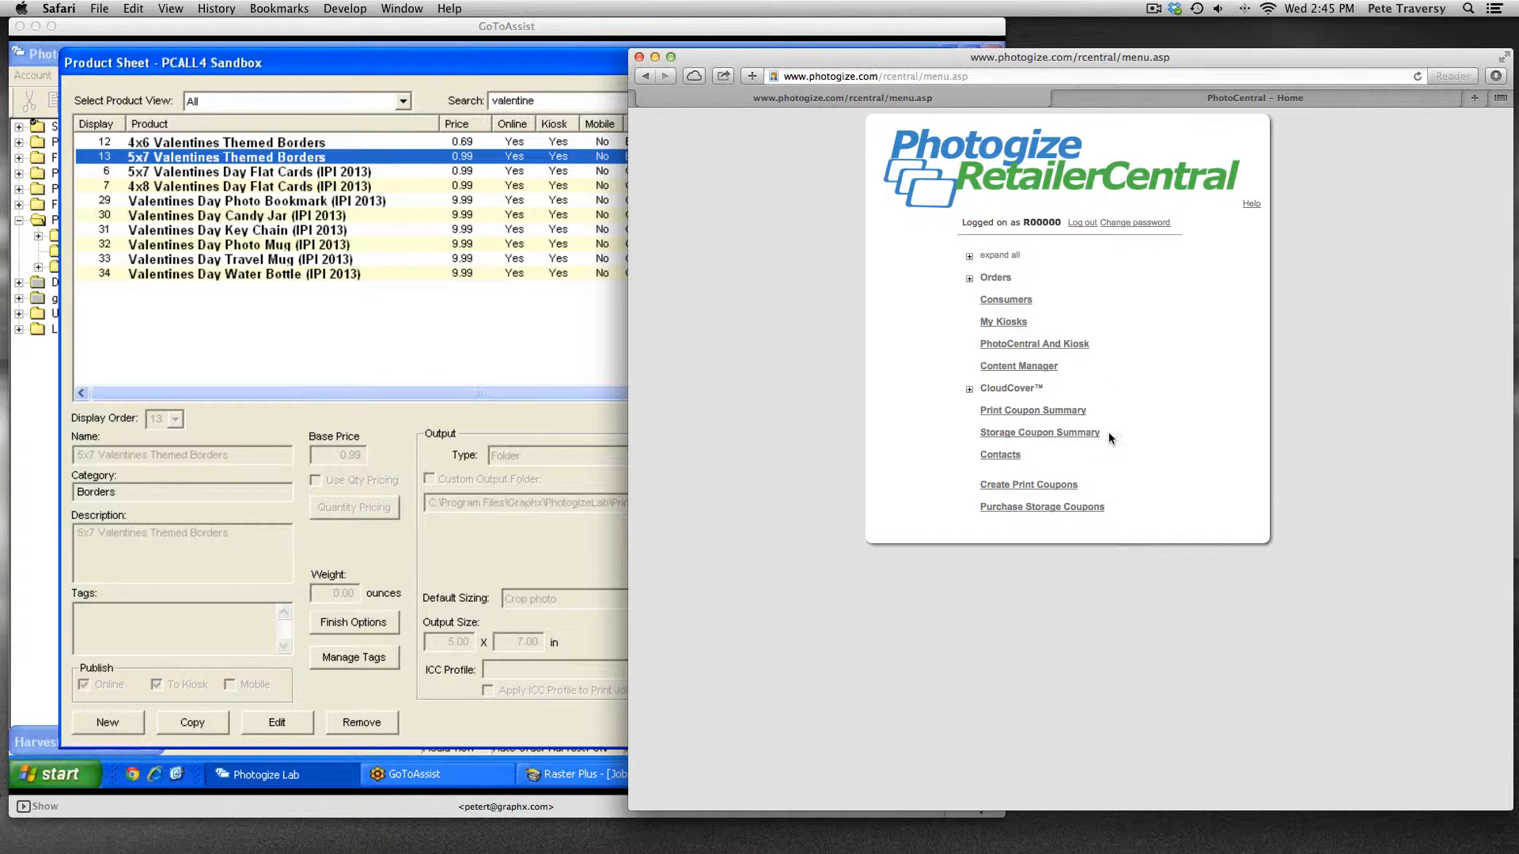
pyautogui.click(1040, 368)
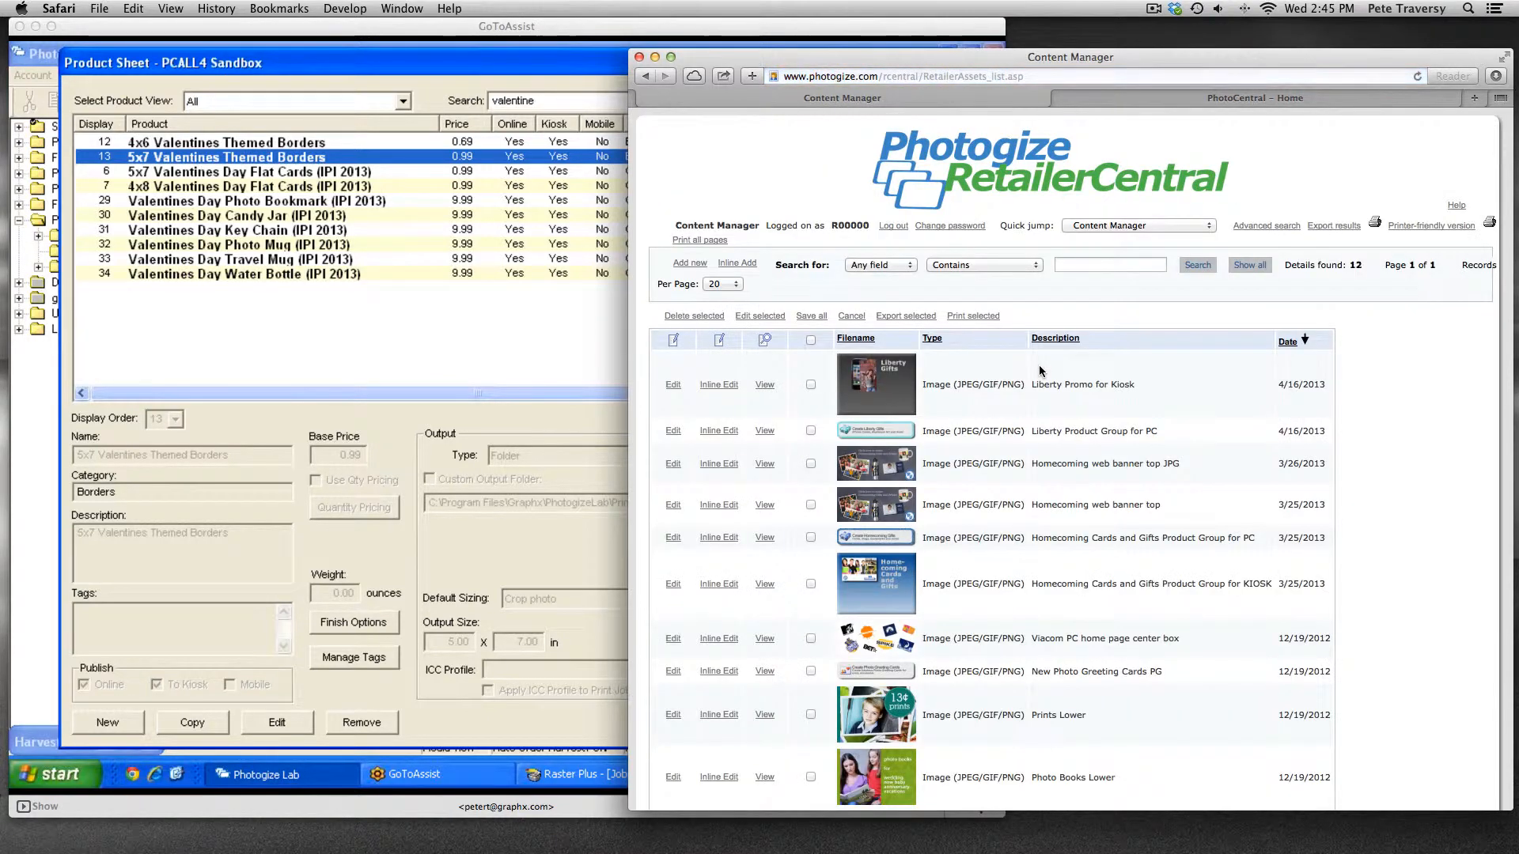
# Step: Add a content record with the image newmenu_valentines_clearance.png and the description "CLEARANCE Valentines for PC", and save it
pyautogui.click(695, 266)
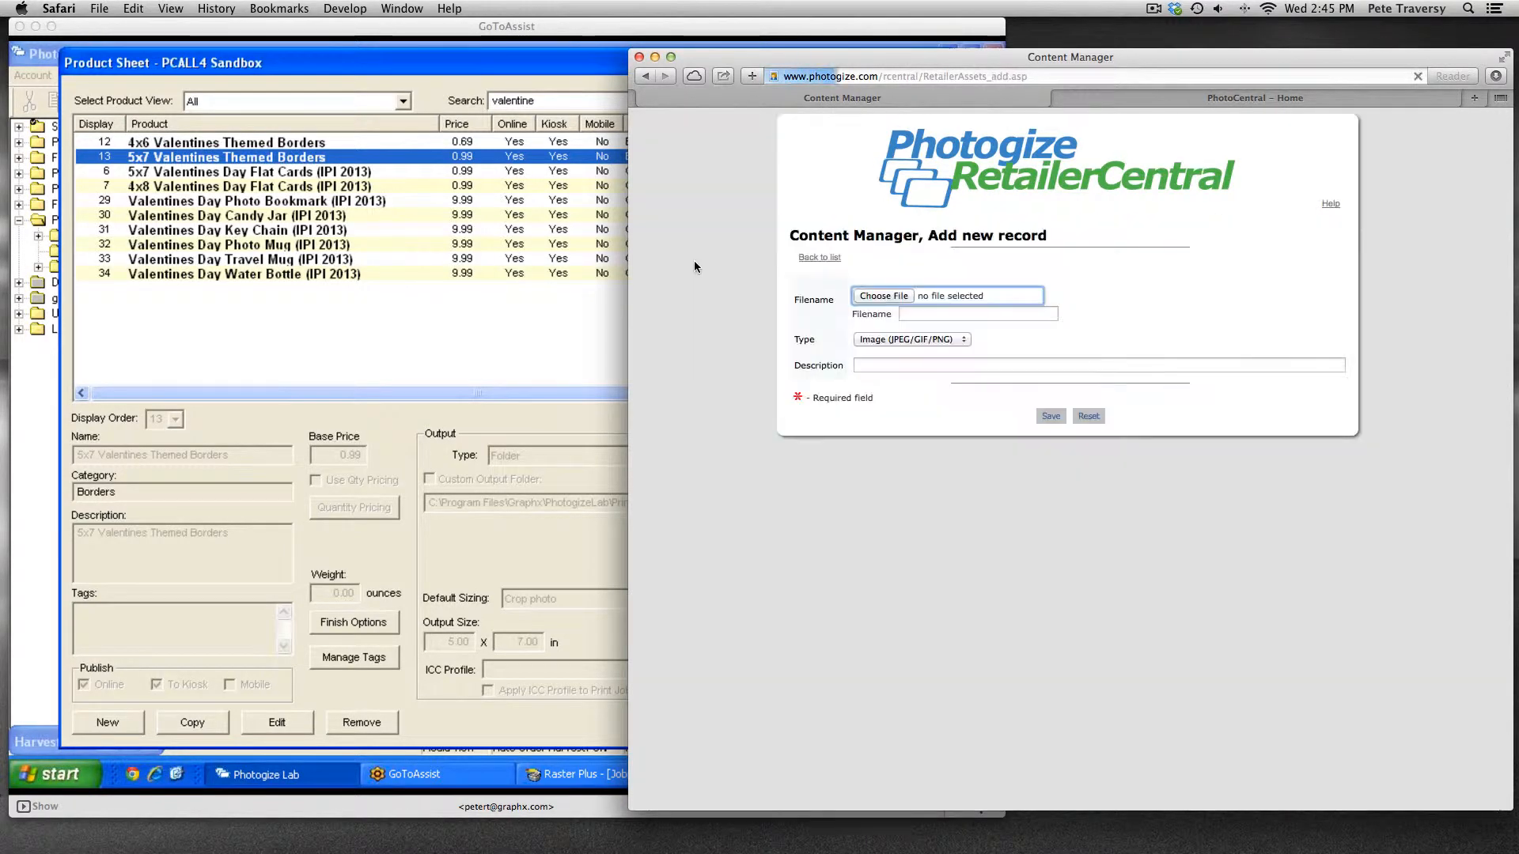
pyautogui.click(873, 295)
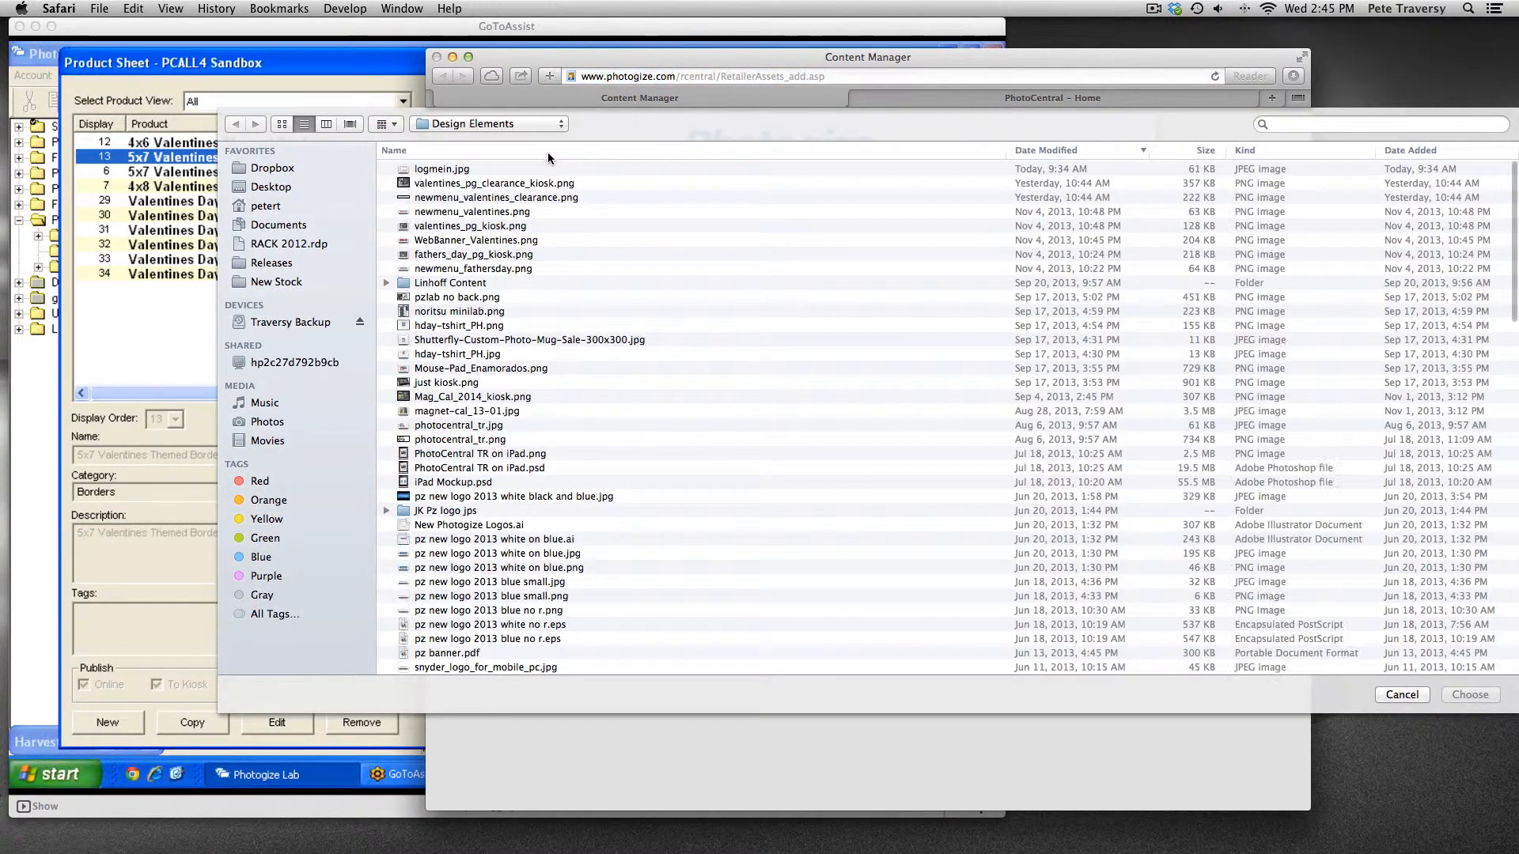
pyautogui.click(512, 197)
pyautogui.doubleClick(511, 197)
pyautogui.click(933, 365)
pyautogui.write('CLEA')
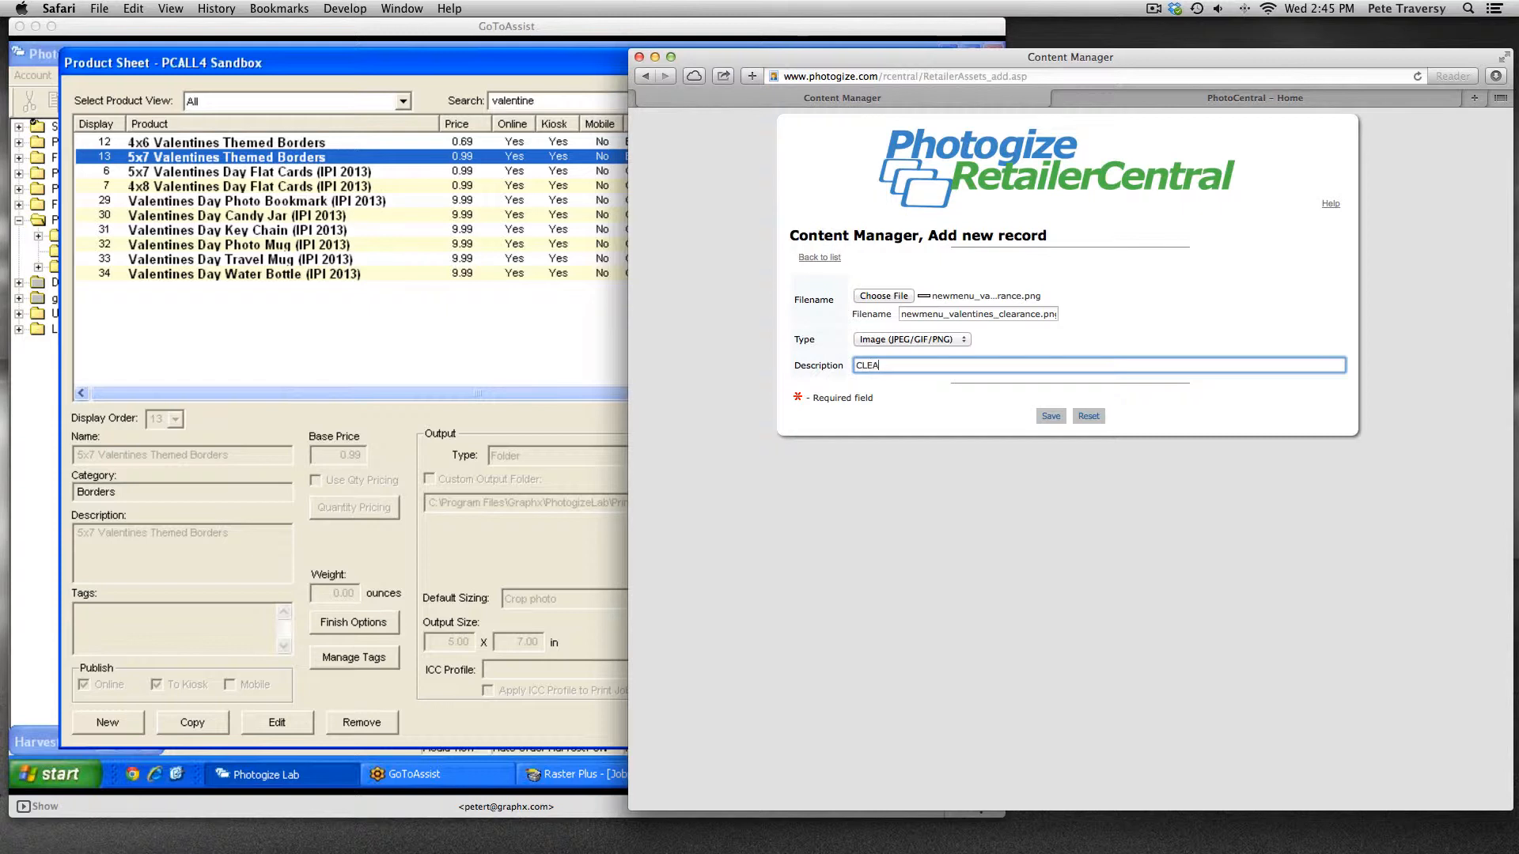
pyautogui.write('RANCE Valentines for PC')
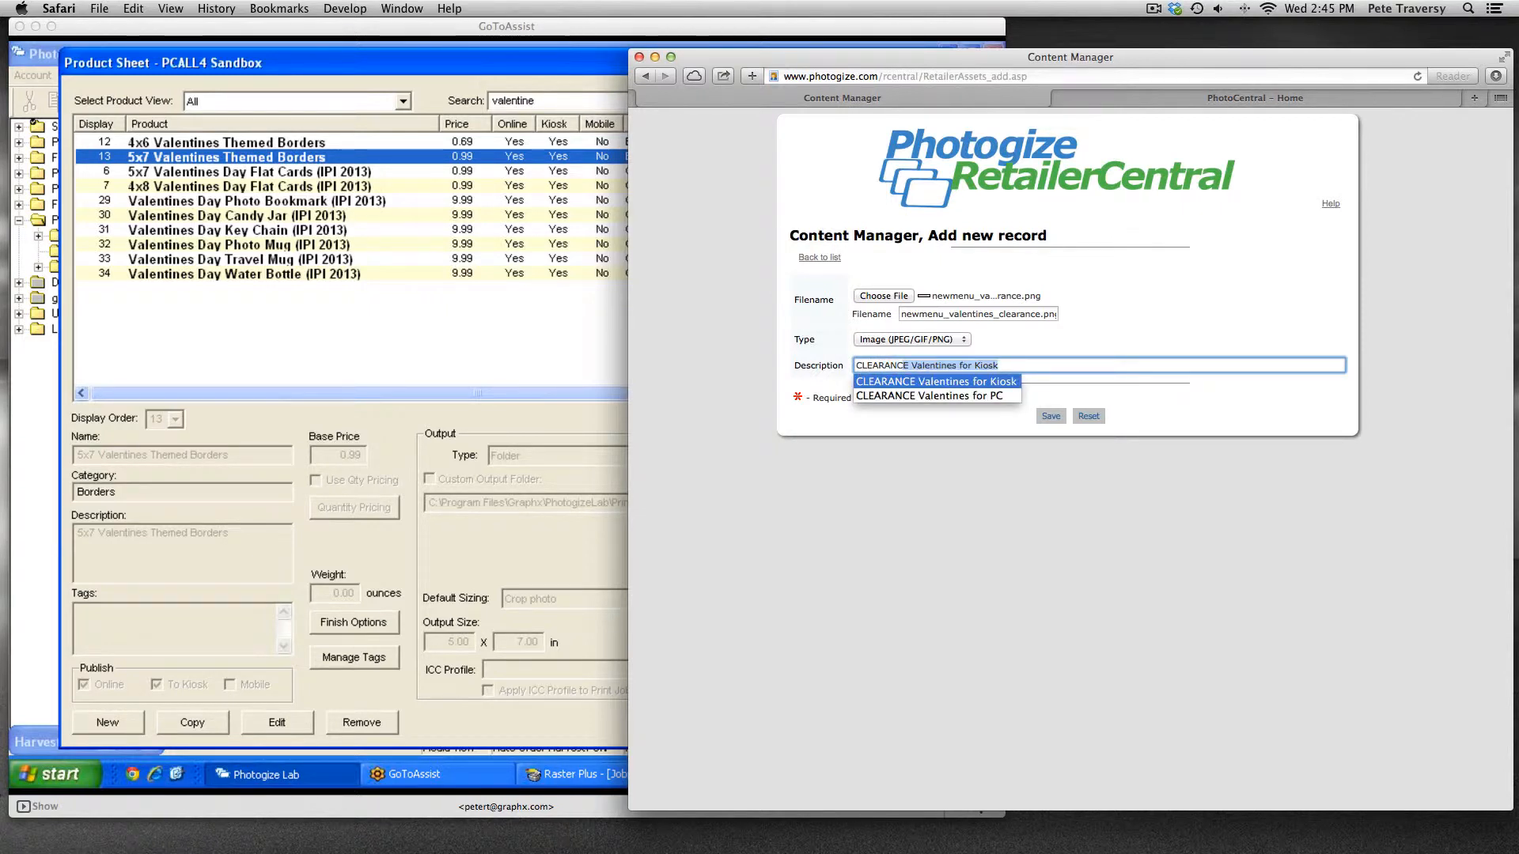
pyautogui.click(958, 398)
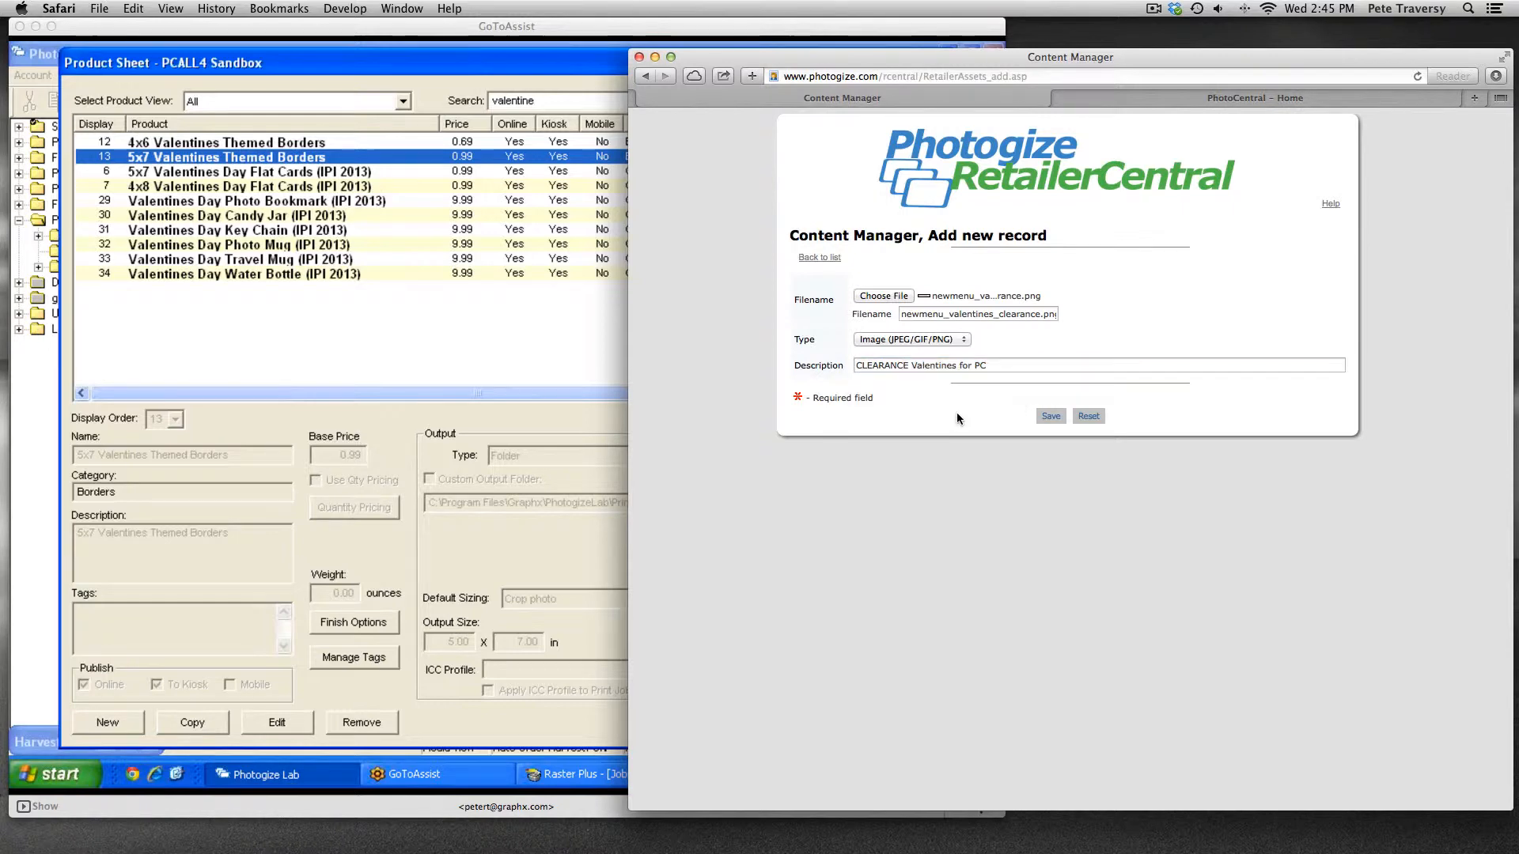
pyautogui.click(1051, 415)
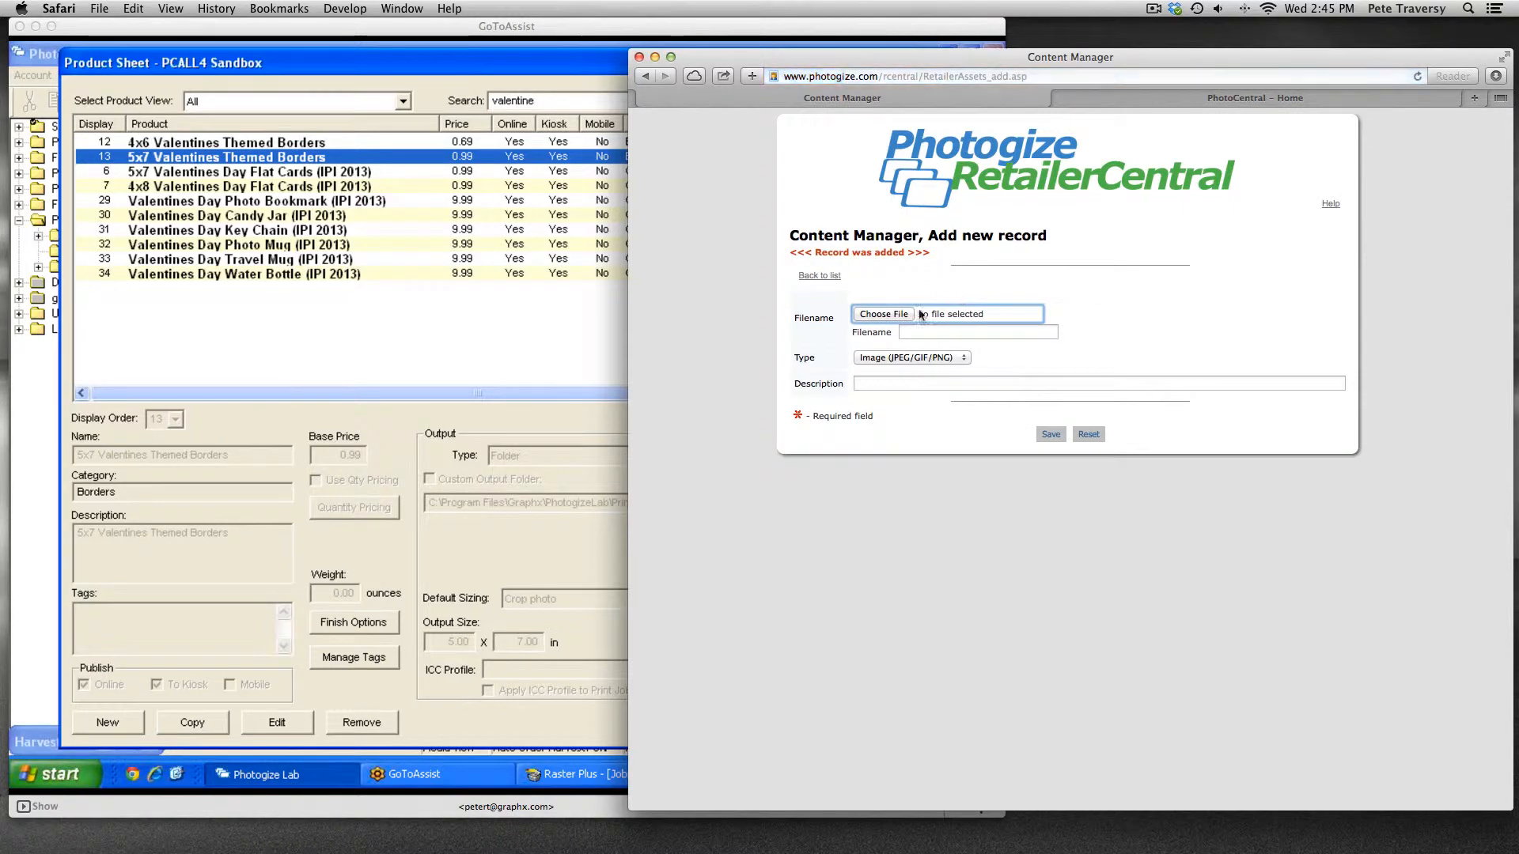
# Step: Save another content record with valentines_pg_clearance_kiosk.png described as "CLEARANCE Valentines for Kiosk", and return to the content list
pyautogui.click(883, 314)
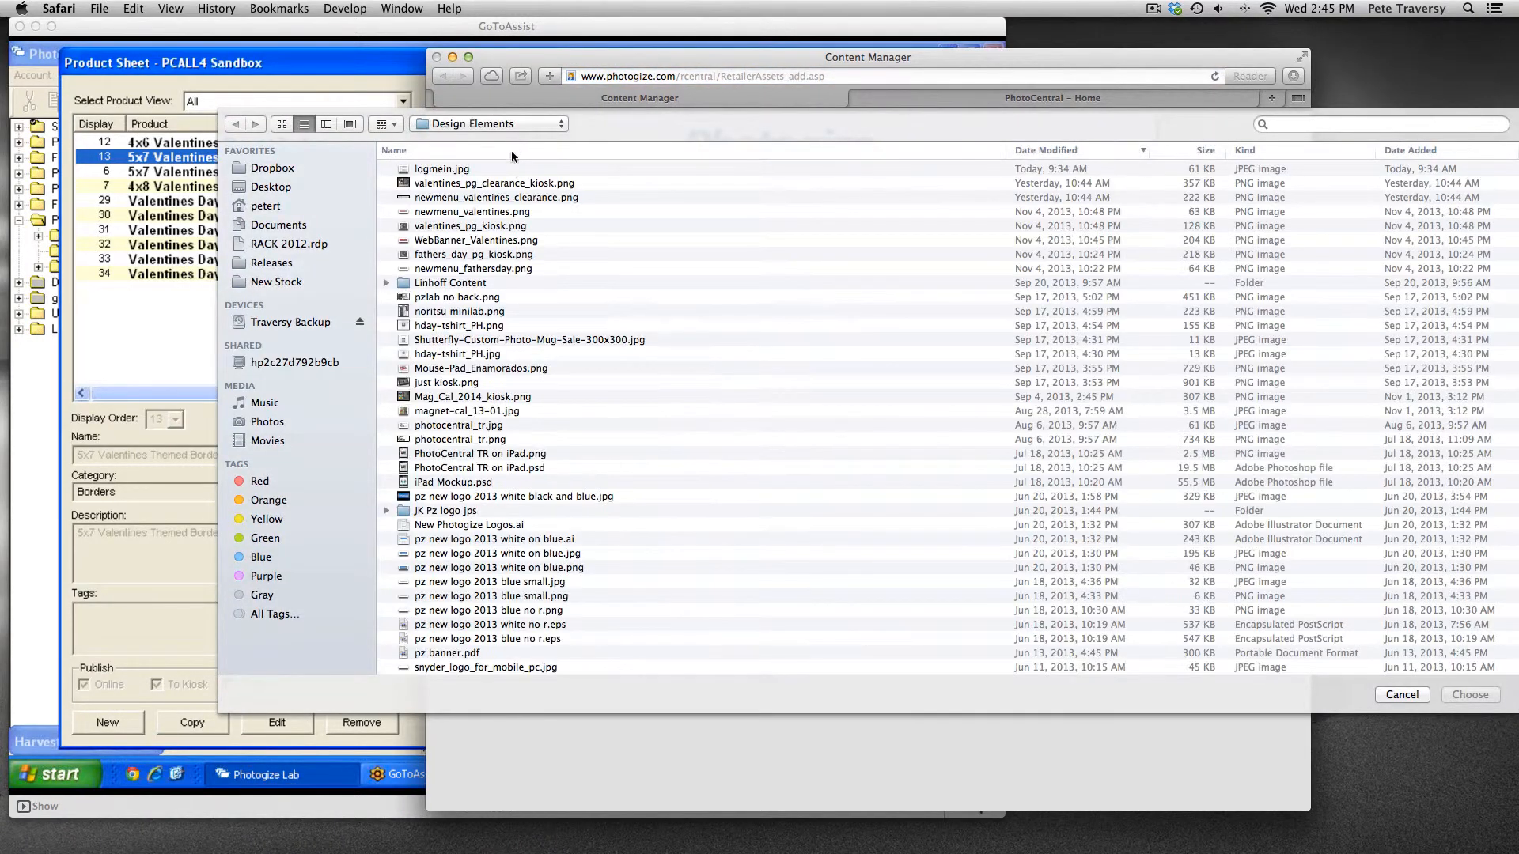
pyautogui.doubleClick(514, 184)
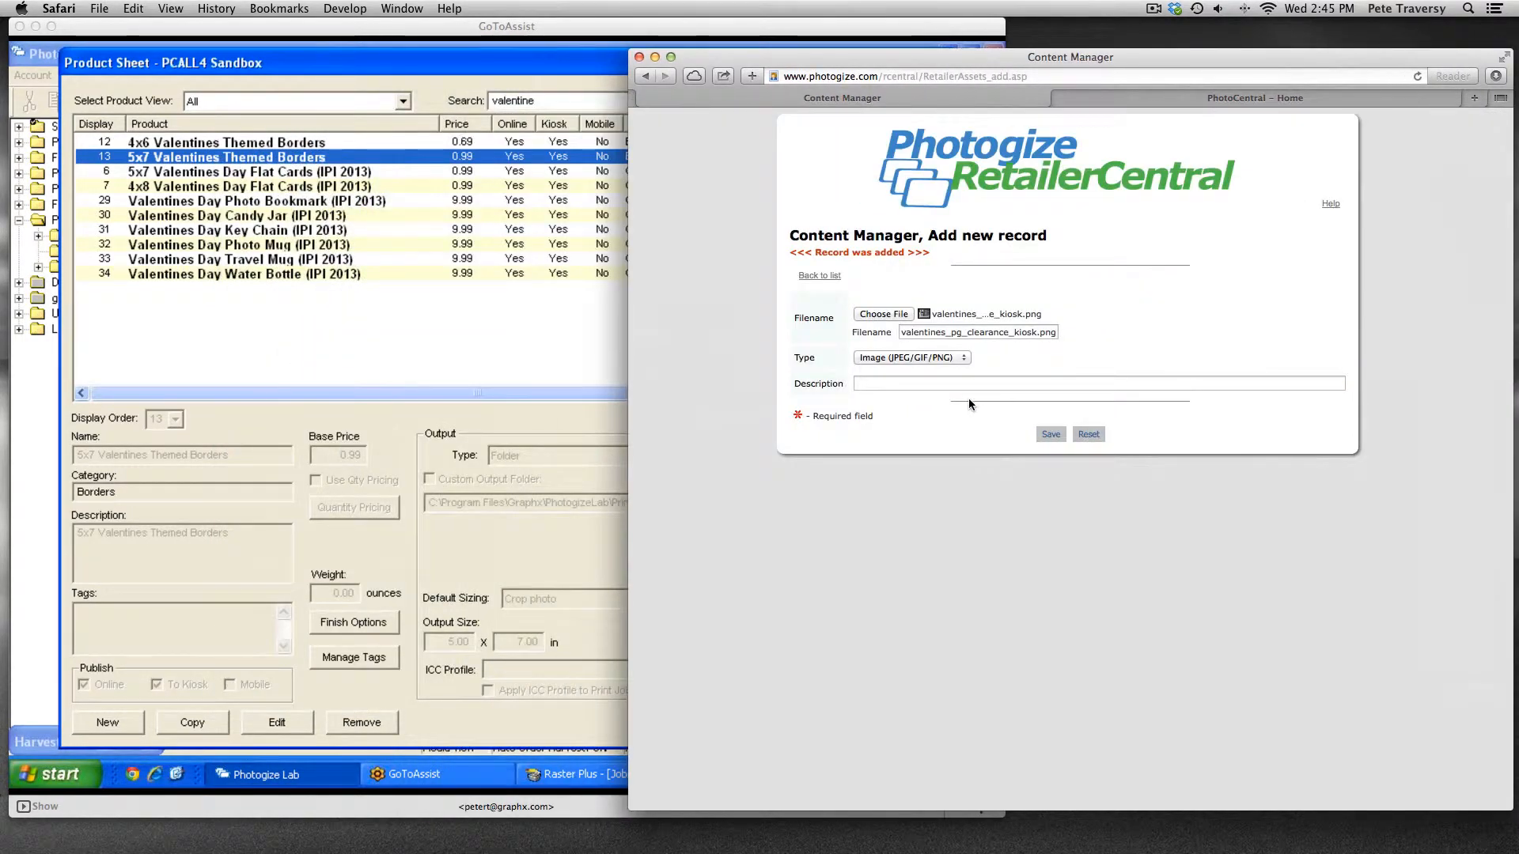
pyautogui.click(960, 385)
pyautogui.write('CLEARANCE Valentines for PC')
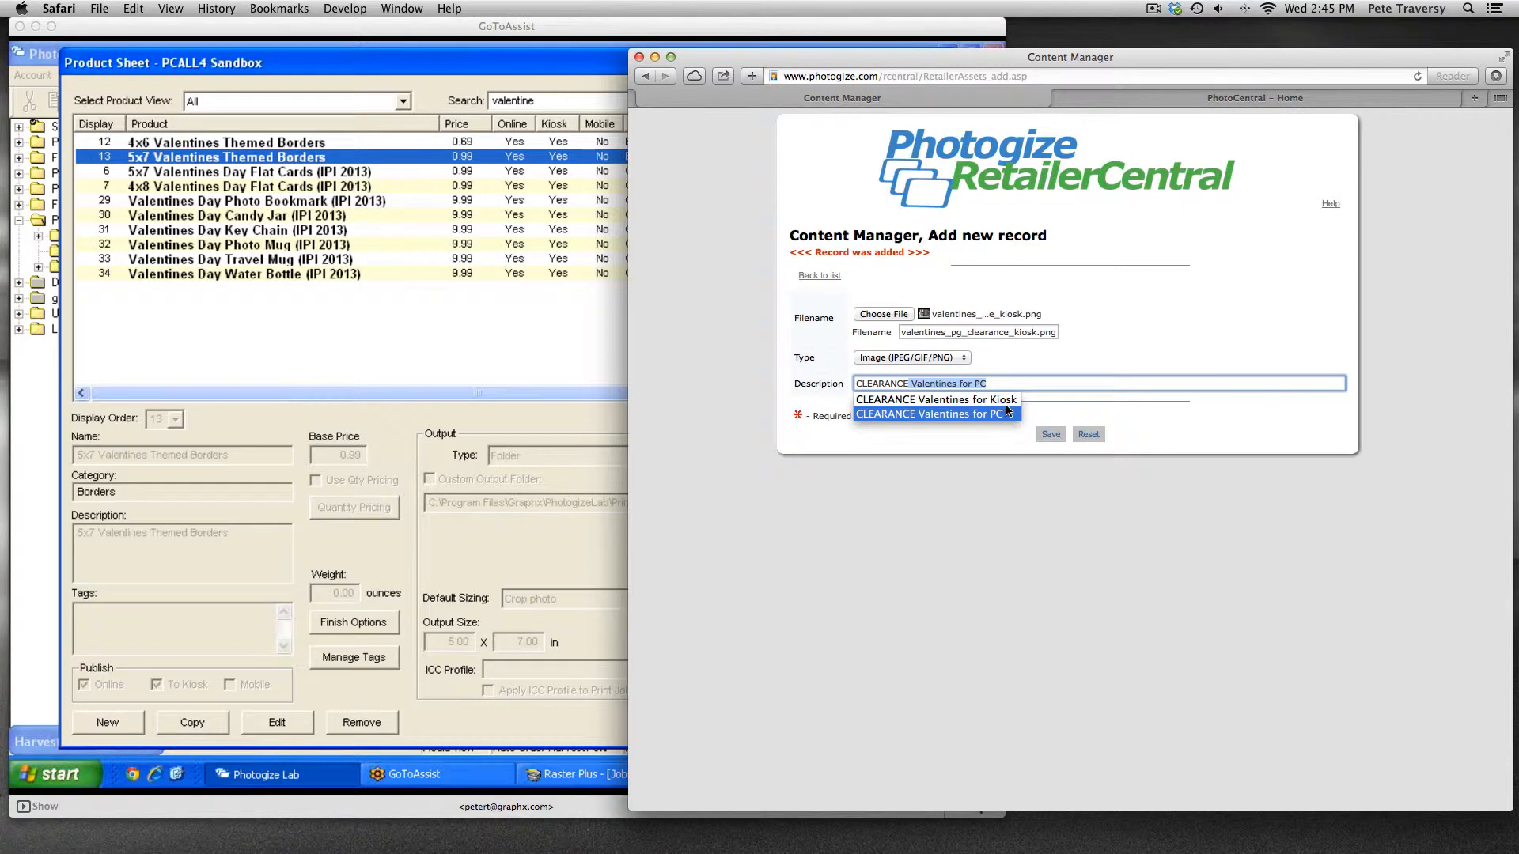
pyautogui.press('Up')
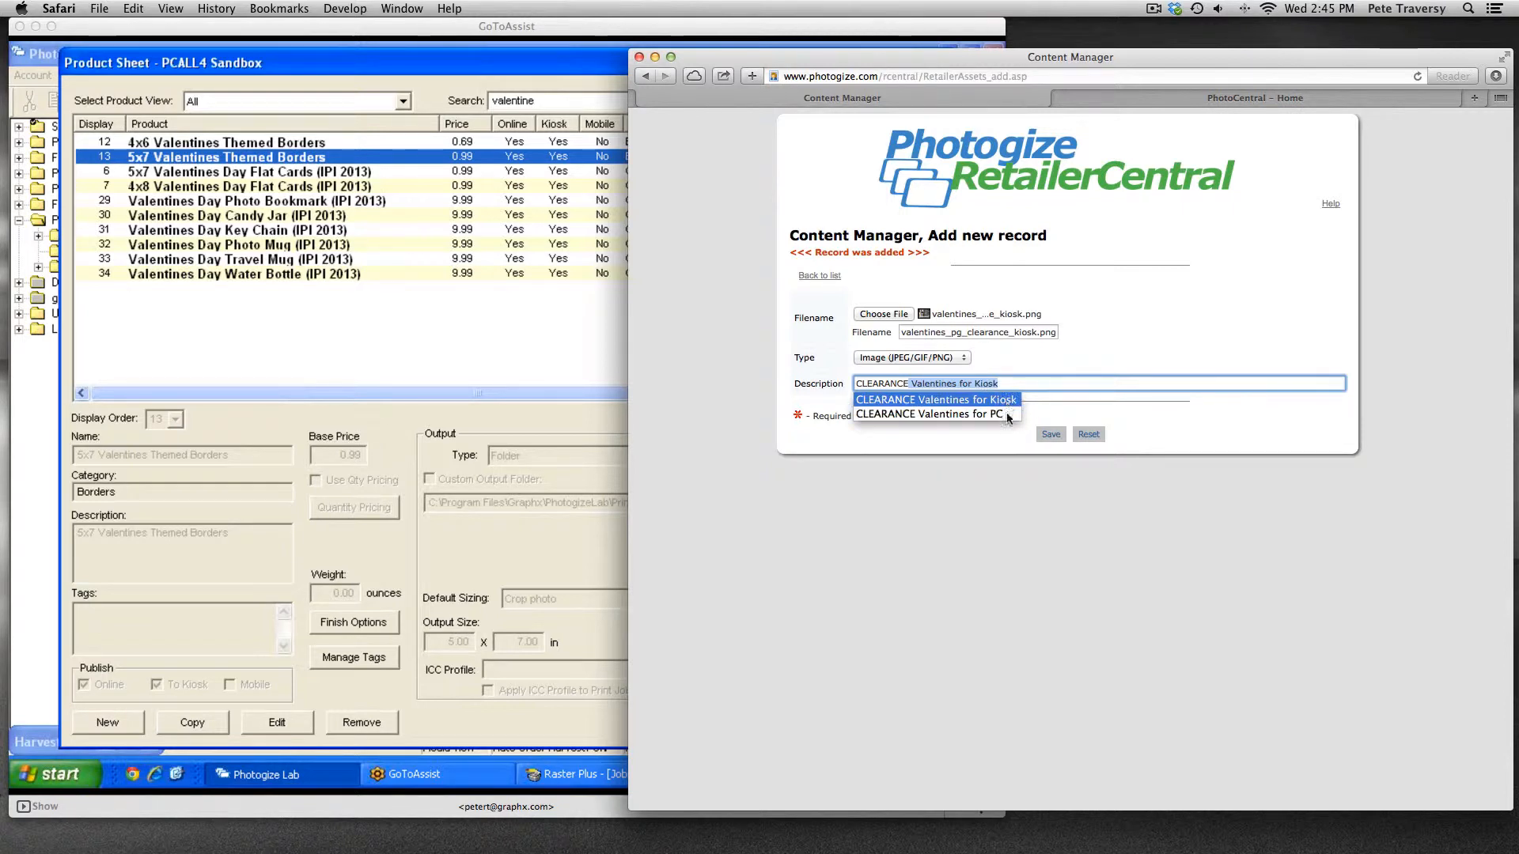
pyautogui.click(1006, 401)
pyautogui.click(1039, 436)
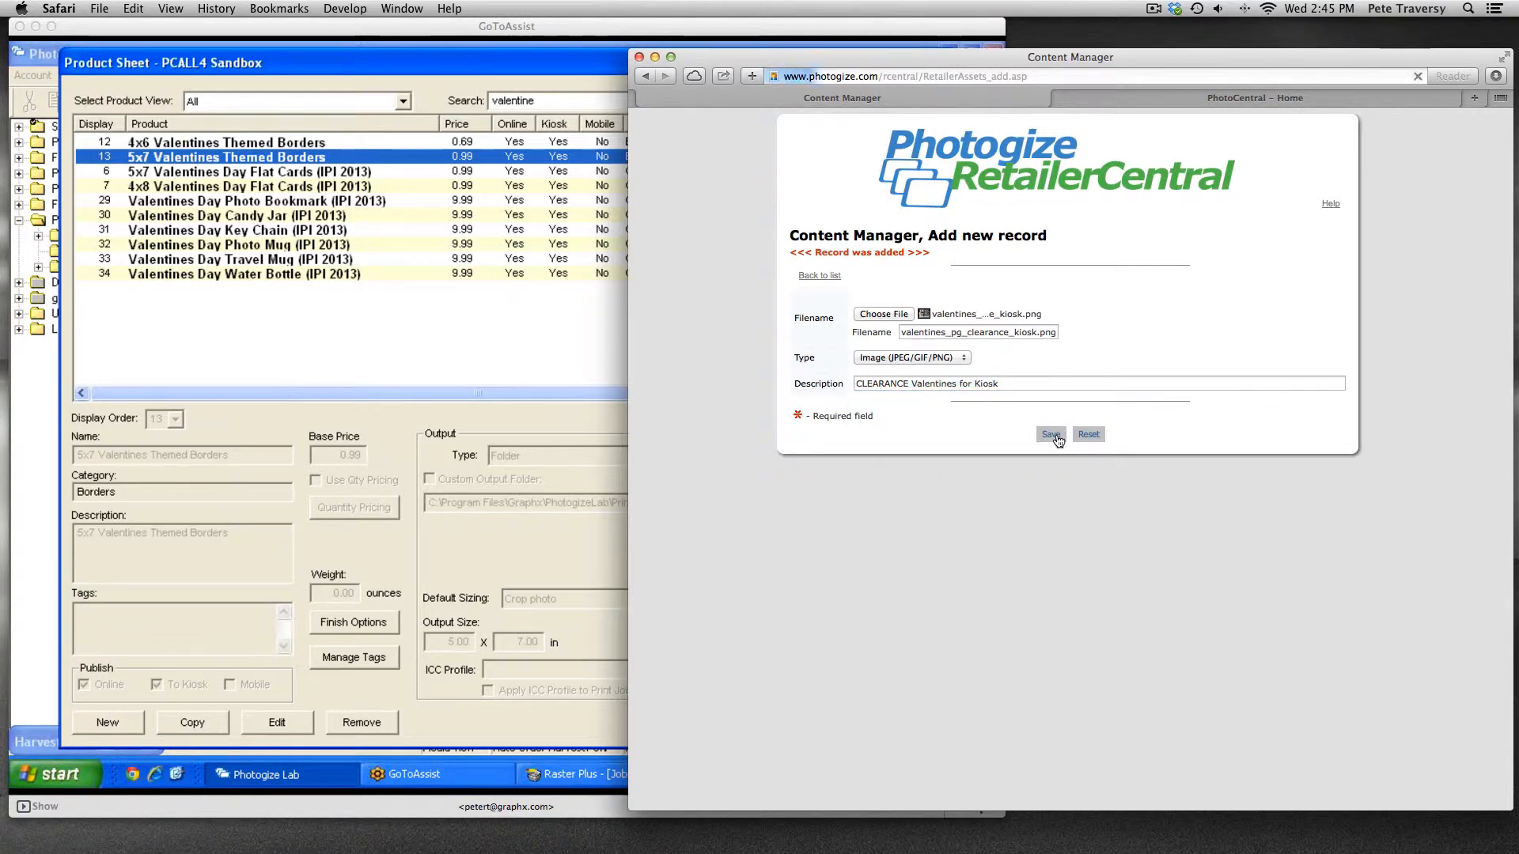
pyautogui.click(819, 275)
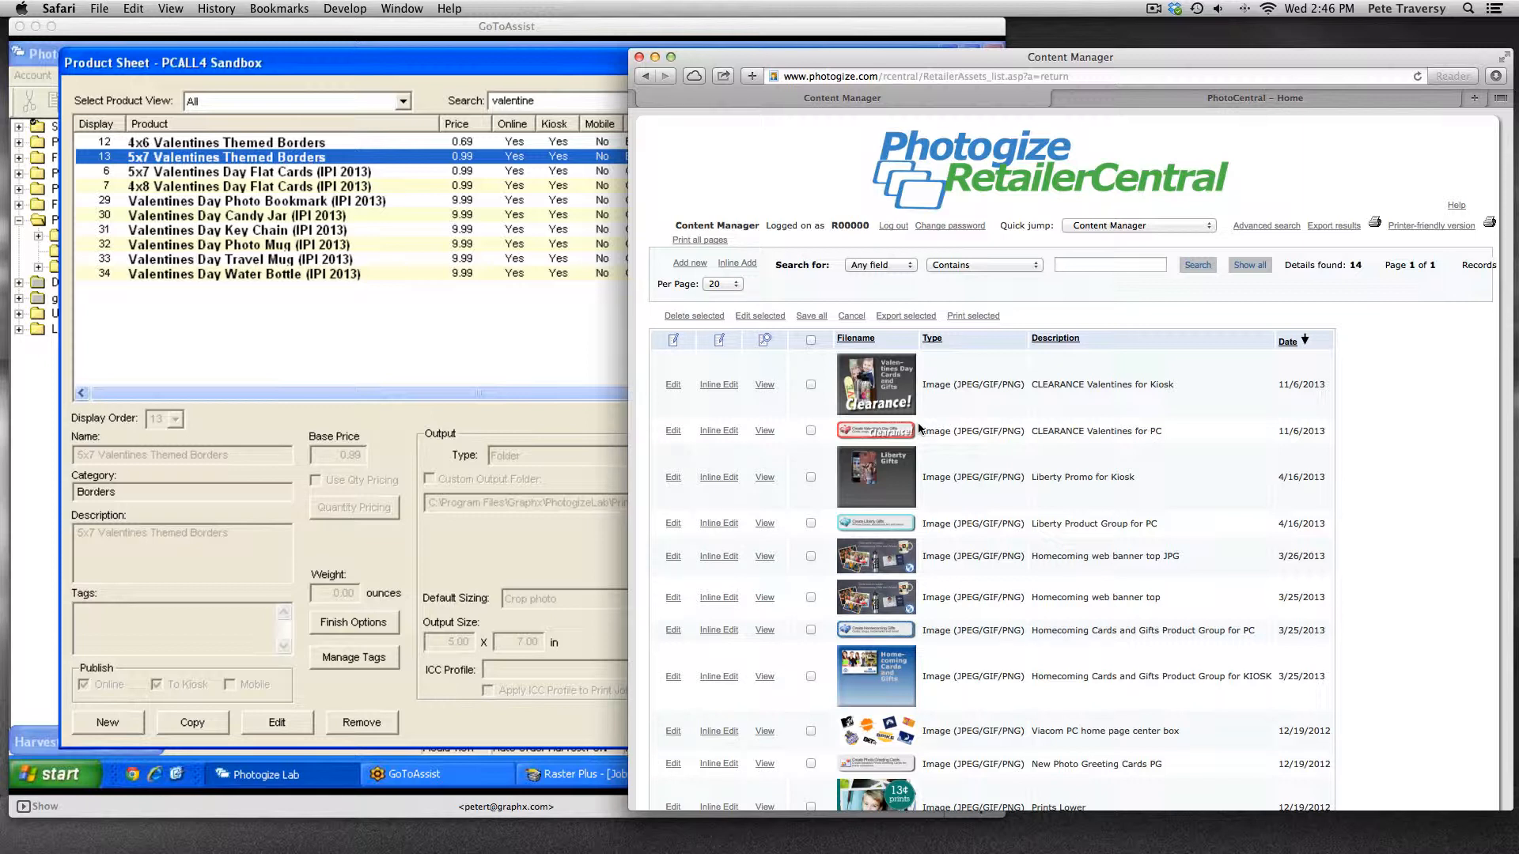
# Step: Go to PhotoCentral And Kiosk and open the Product Group Images of the pcall4 account
pyautogui.click(1155, 226)
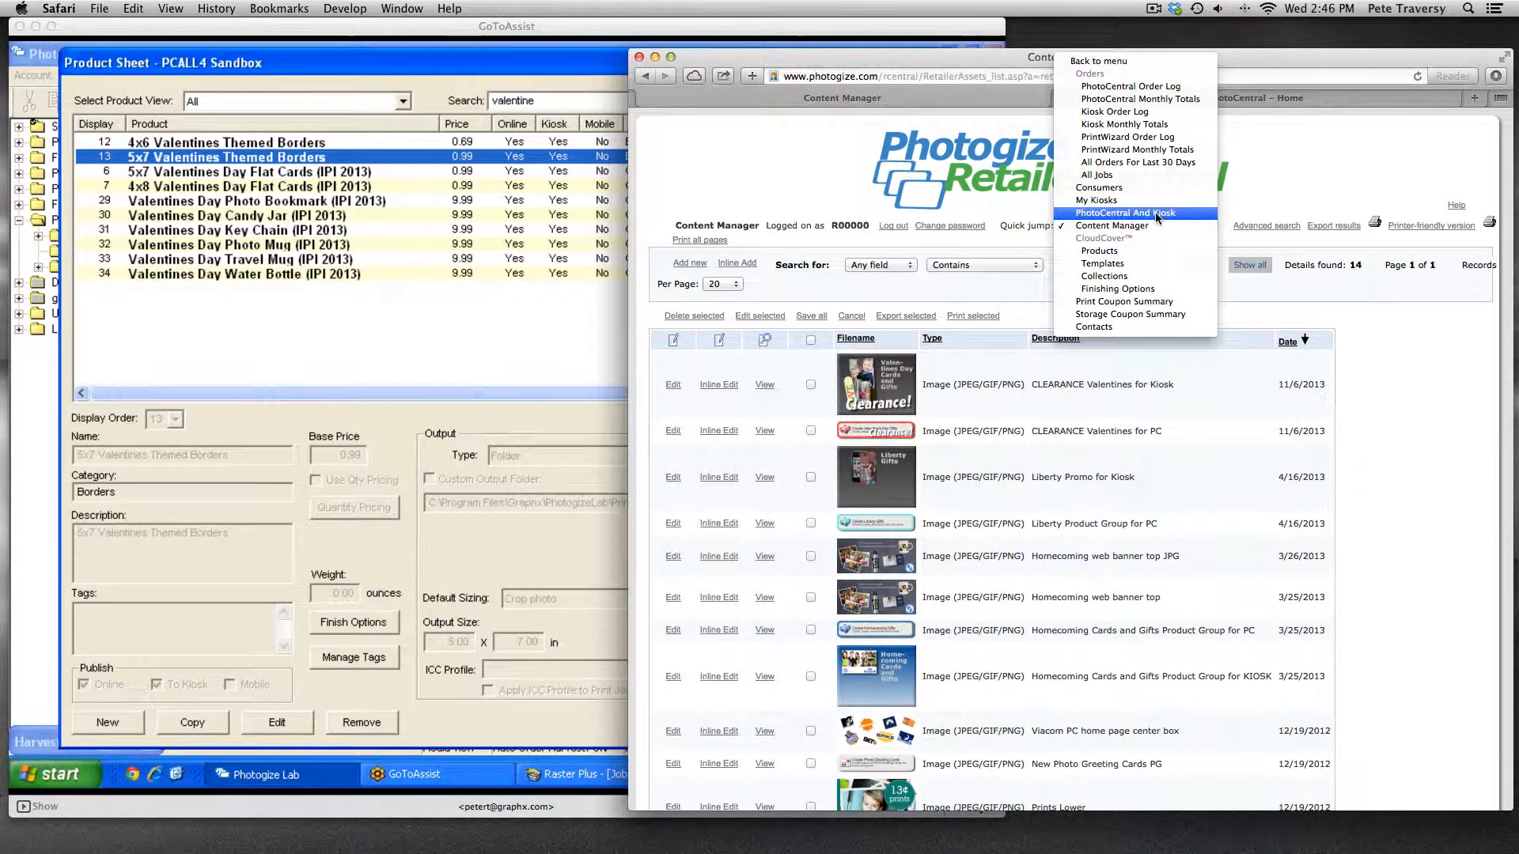
pyautogui.click(1155, 212)
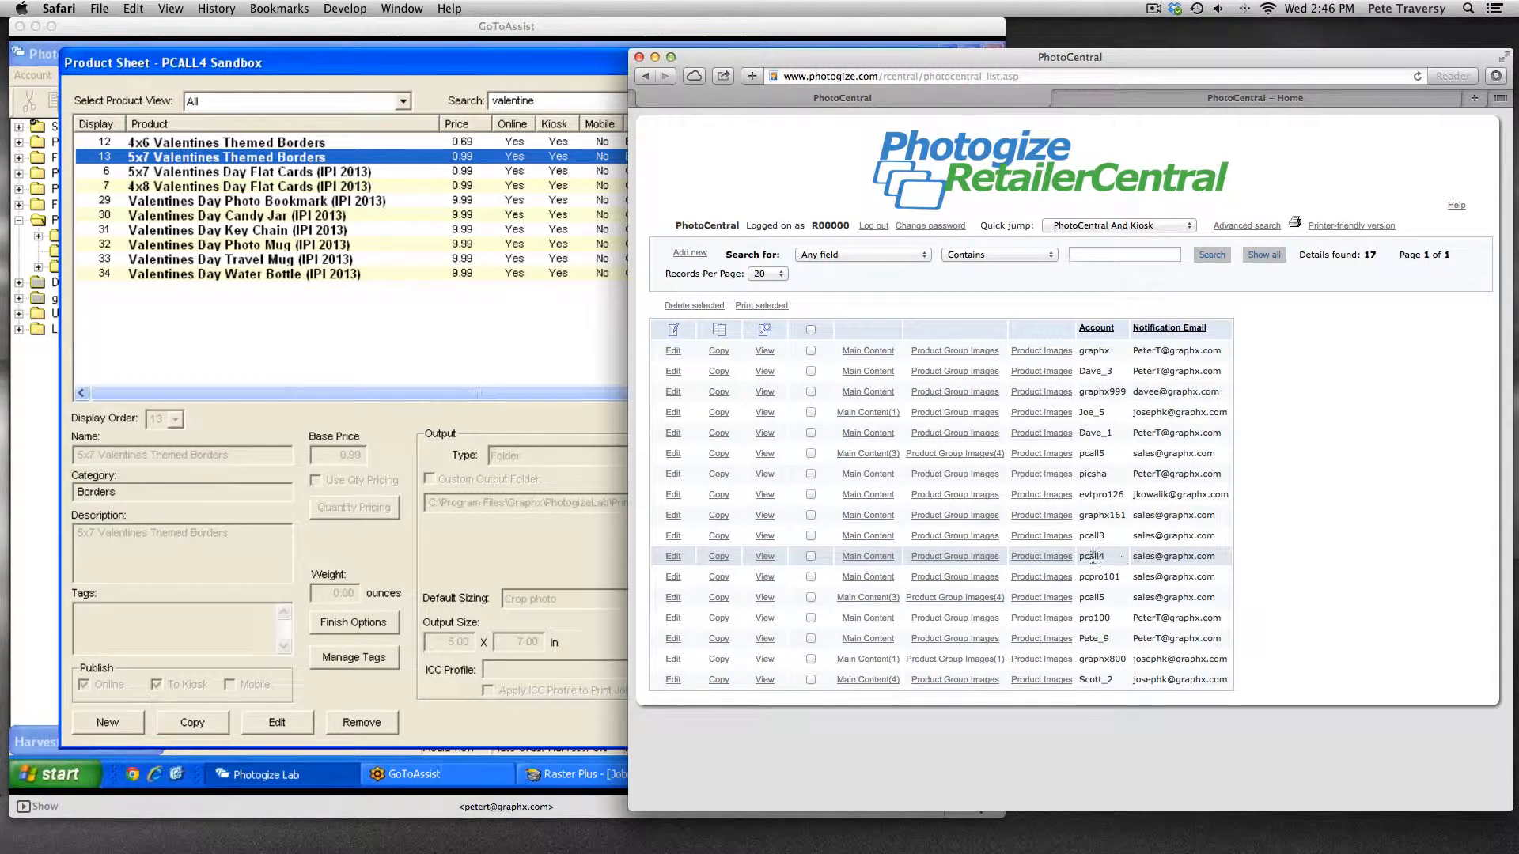
pyautogui.click(963, 557)
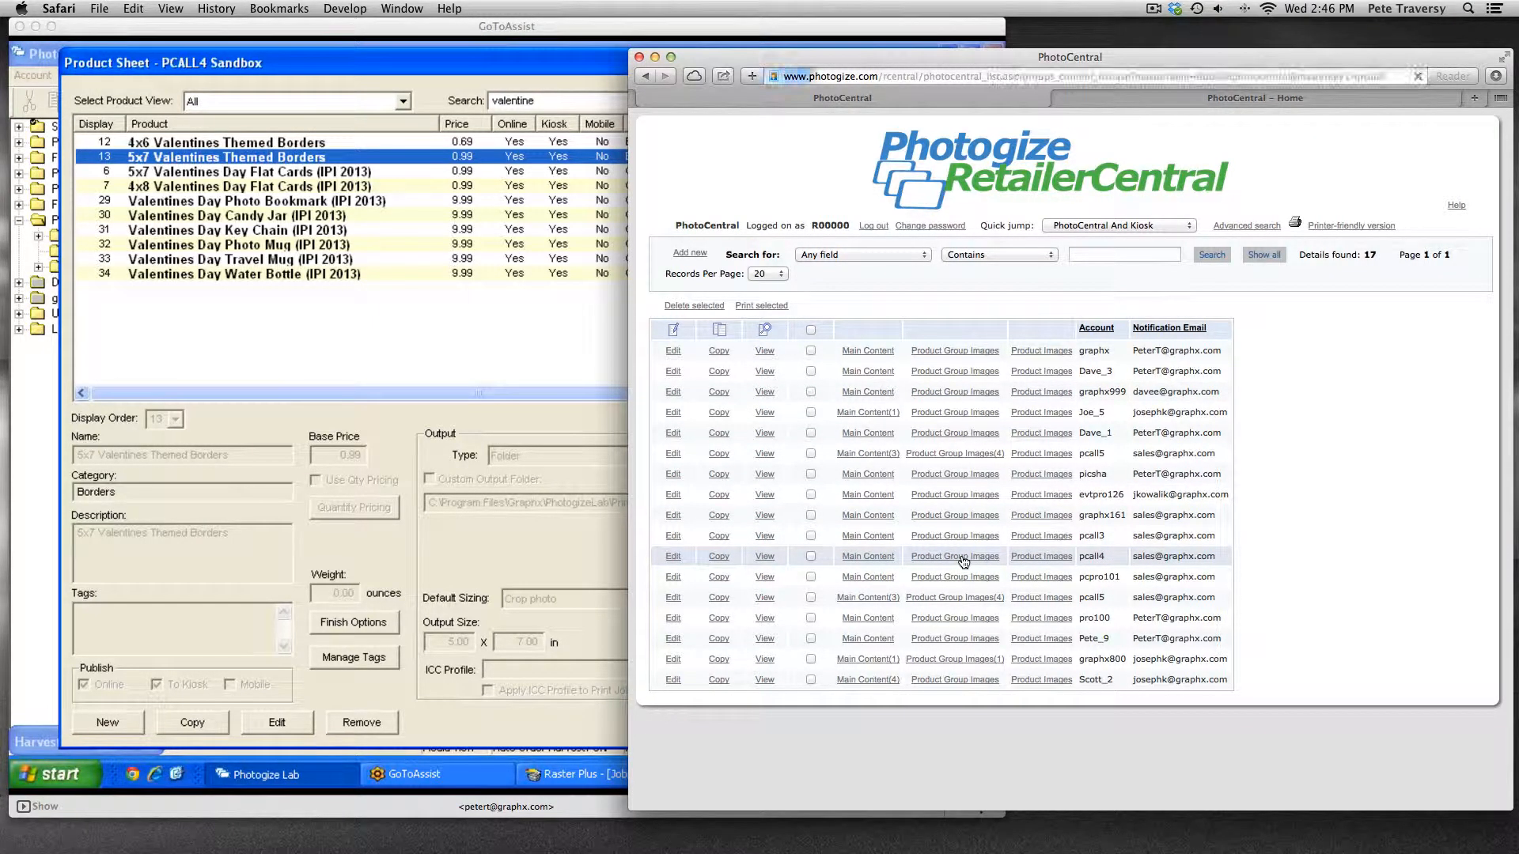
# Step: Start a product group image record using MATCH TAGS, with the PC PROMO and Kiosk PROMO Valentine's Day Product Group images
pyautogui.click(689, 338)
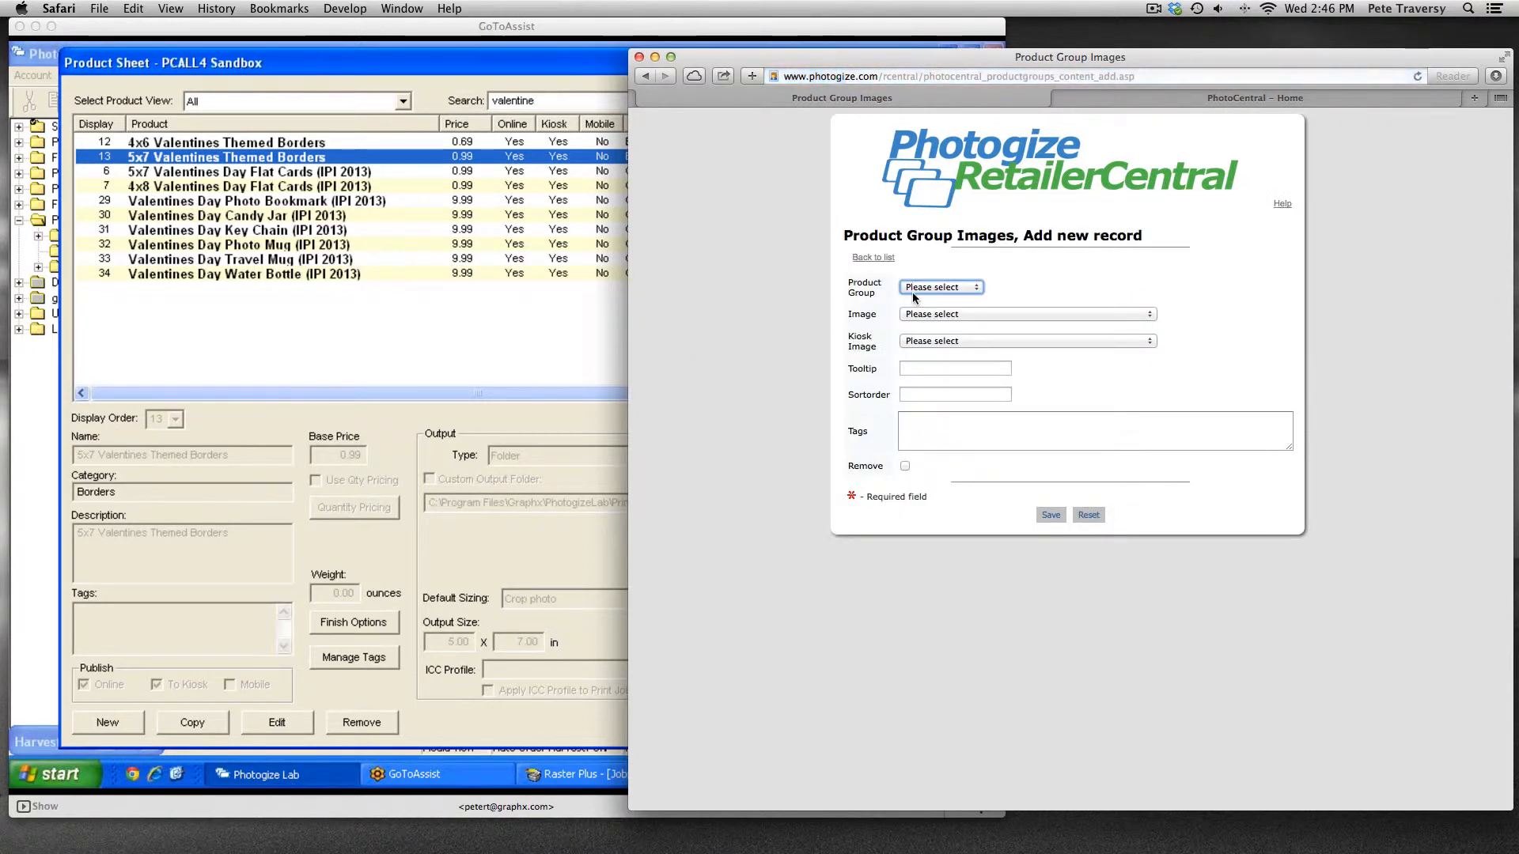
pyautogui.click(913, 289)
pyautogui.click(949, 415)
pyautogui.click(989, 314)
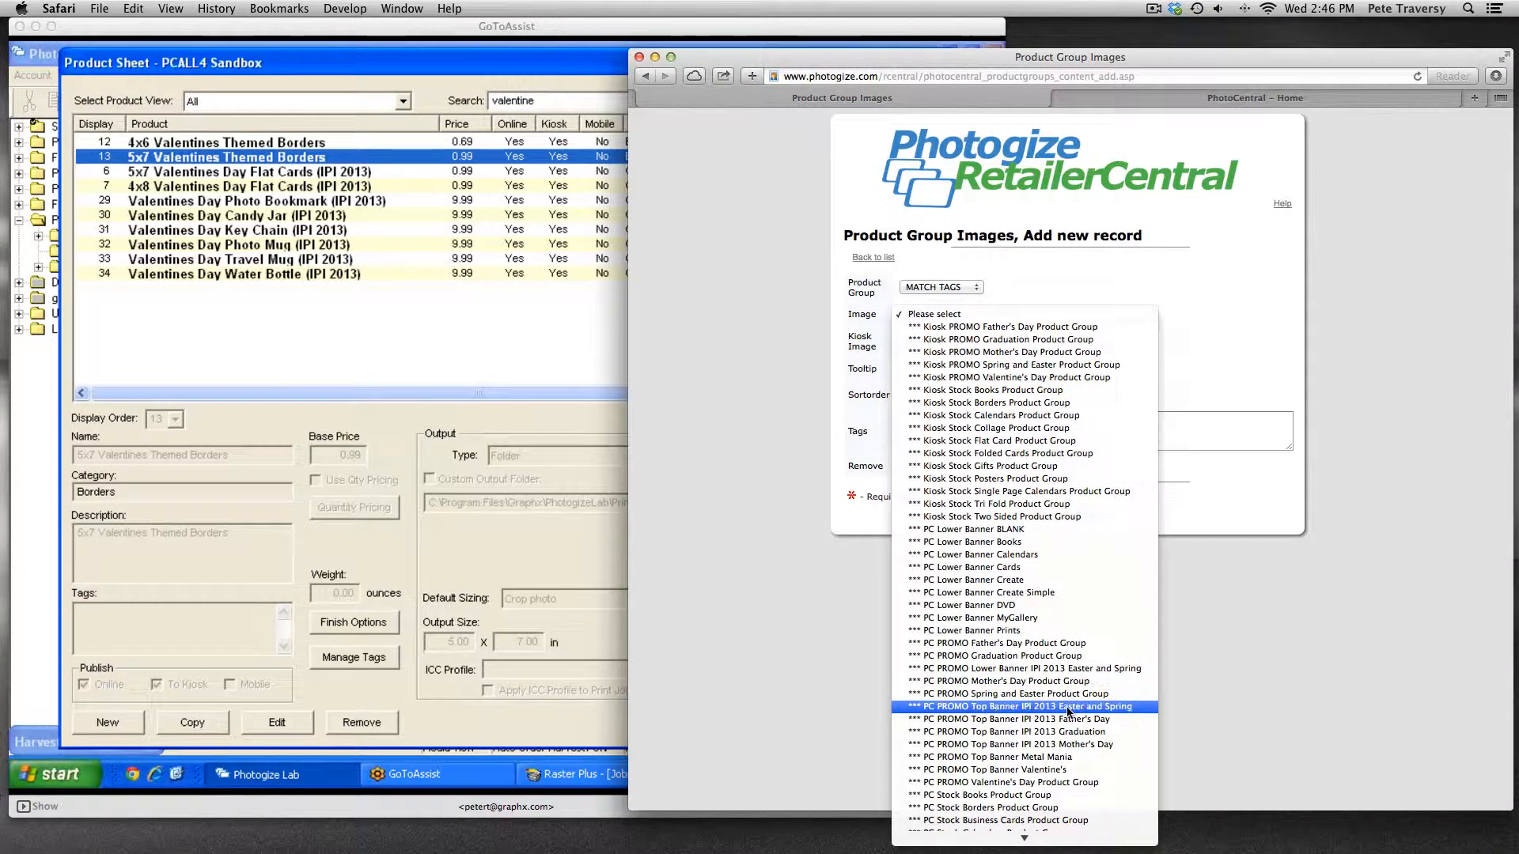
pyautogui.click(1054, 781)
pyautogui.click(970, 340)
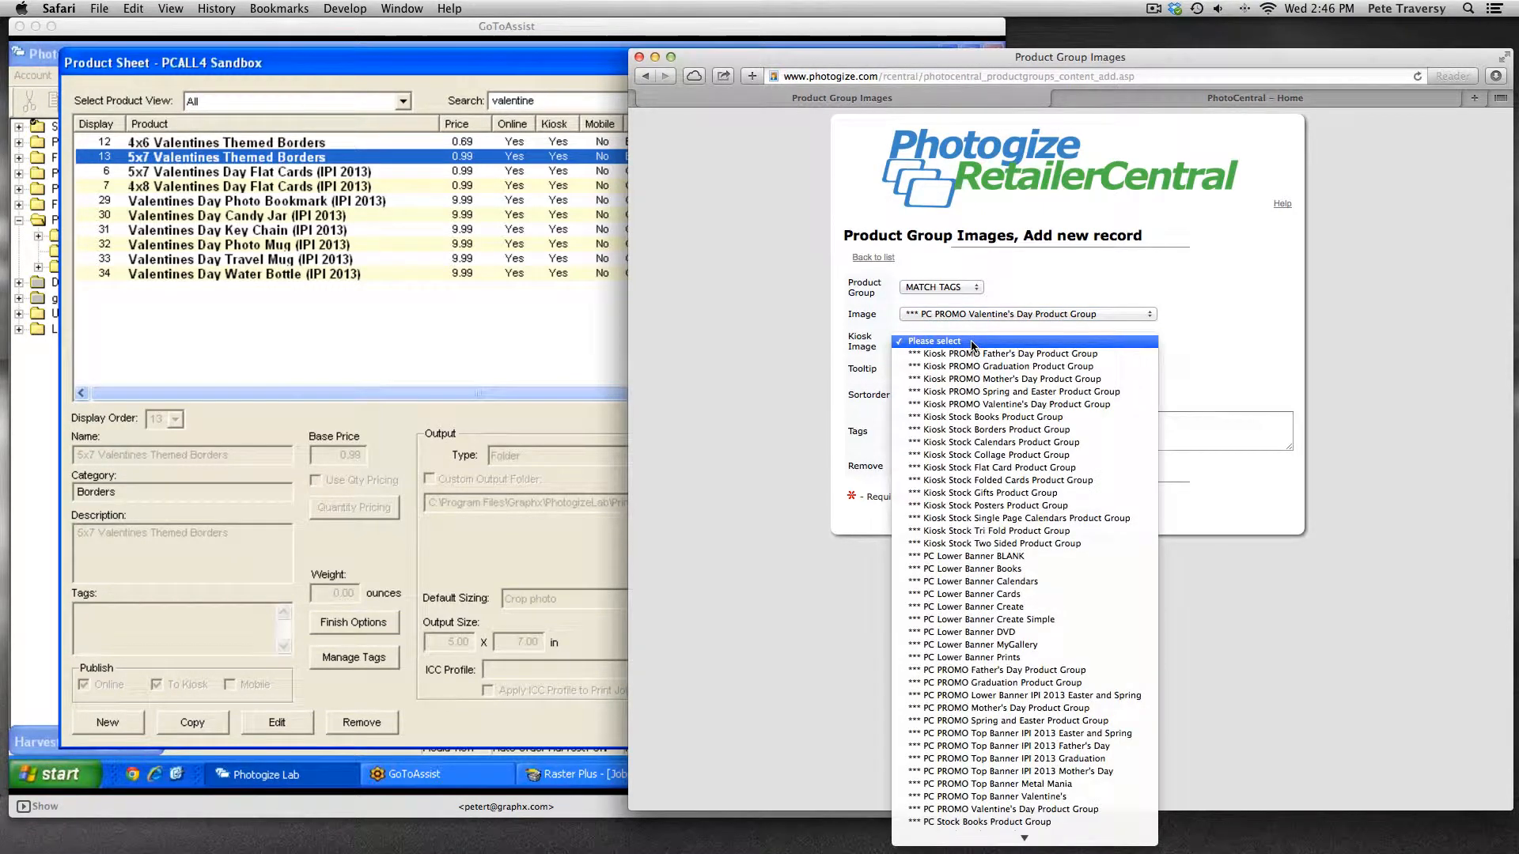
pyautogui.click(987, 405)
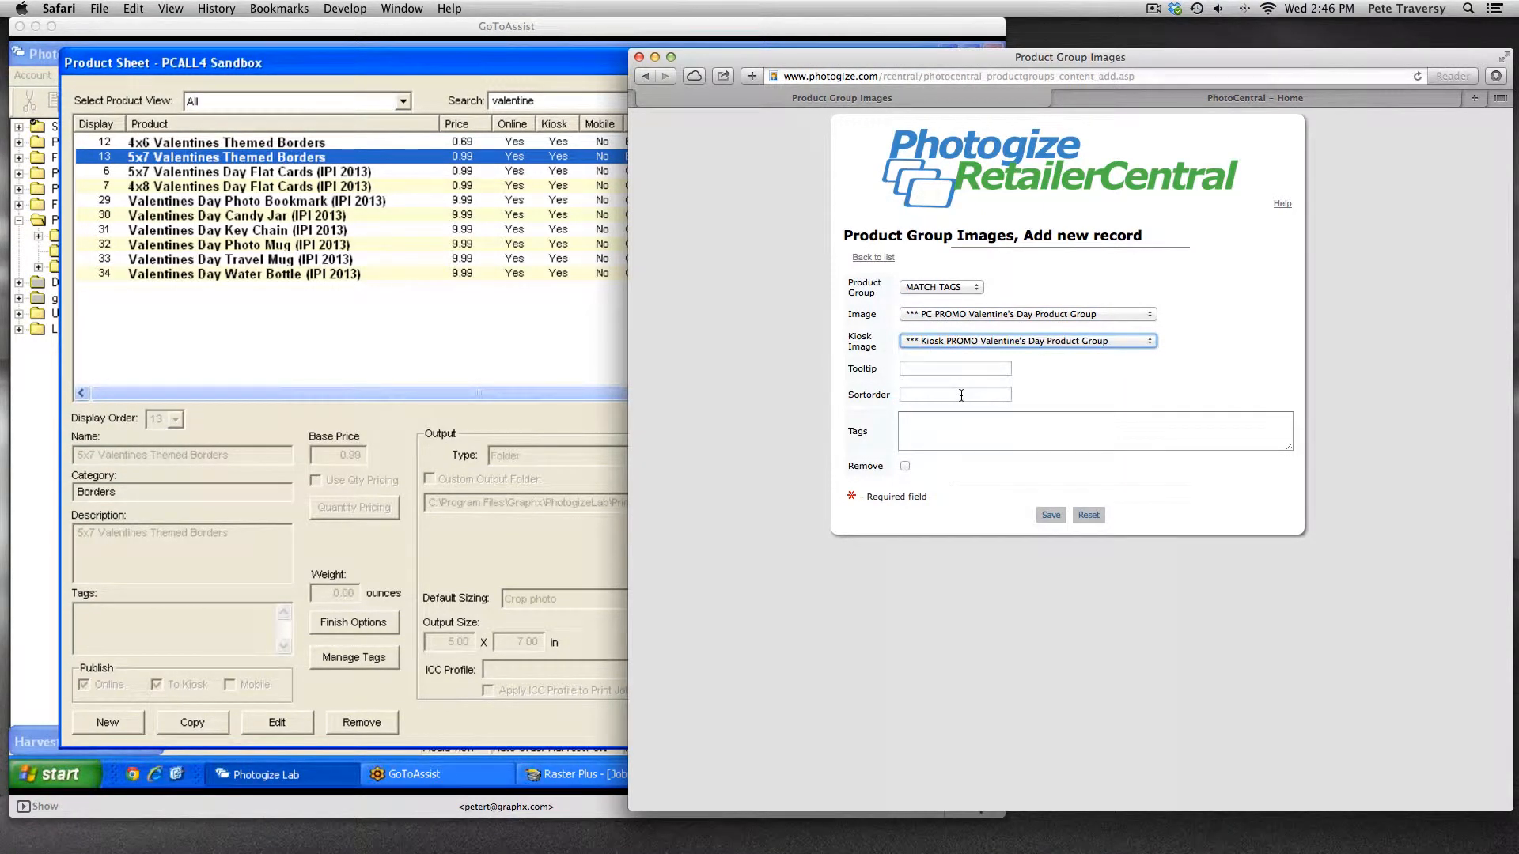
# Step: Set the record's sort order to 0 and its tag to valentines_default, and save it
pyautogui.click(961, 395)
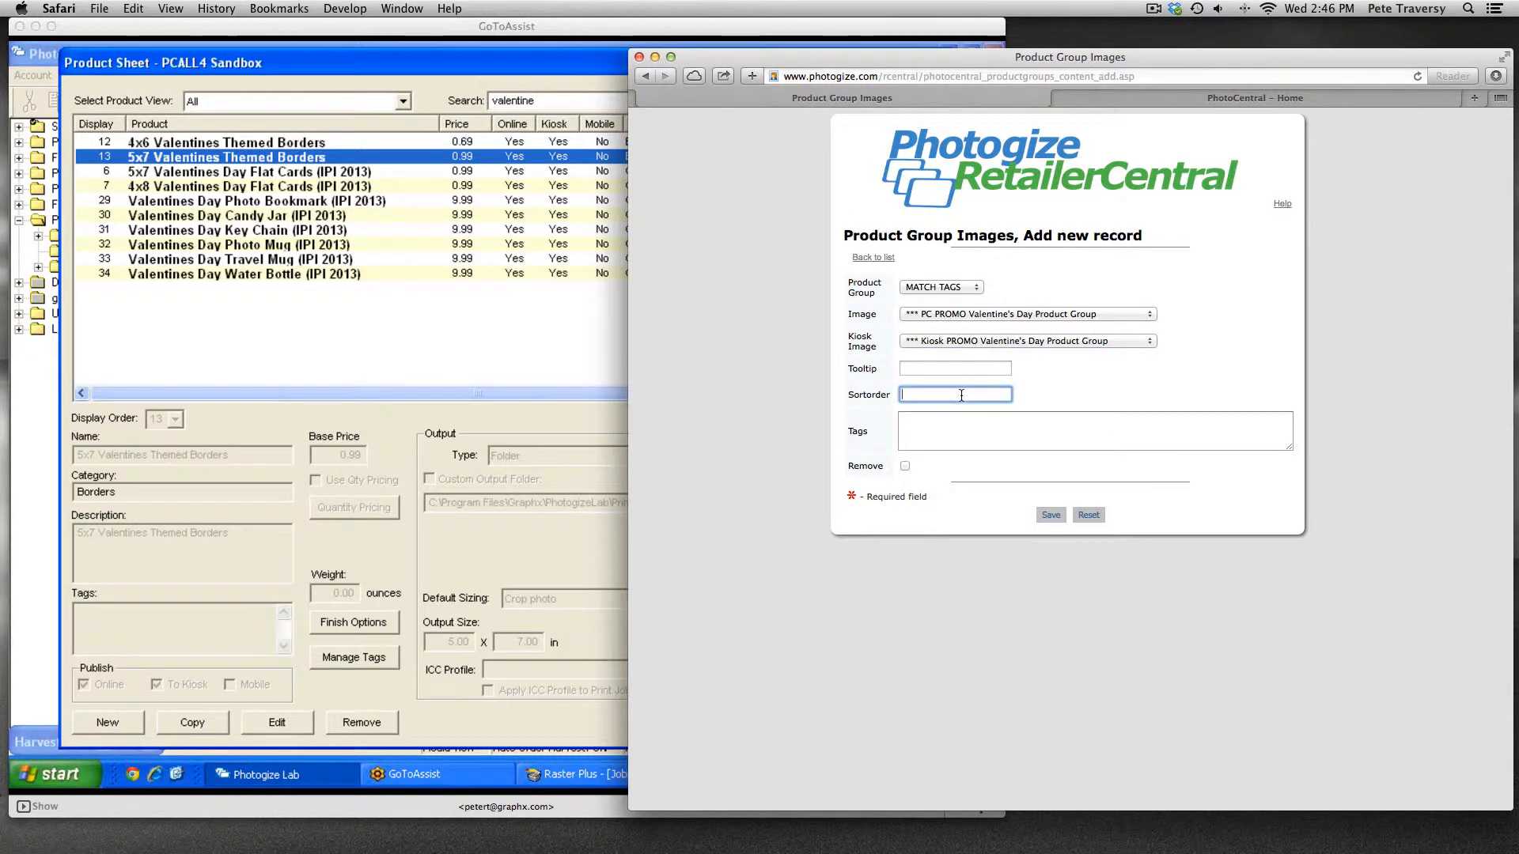
pyautogui.write('0')
pyautogui.click(1137, 430)
pyautogui.write('valentines_default')
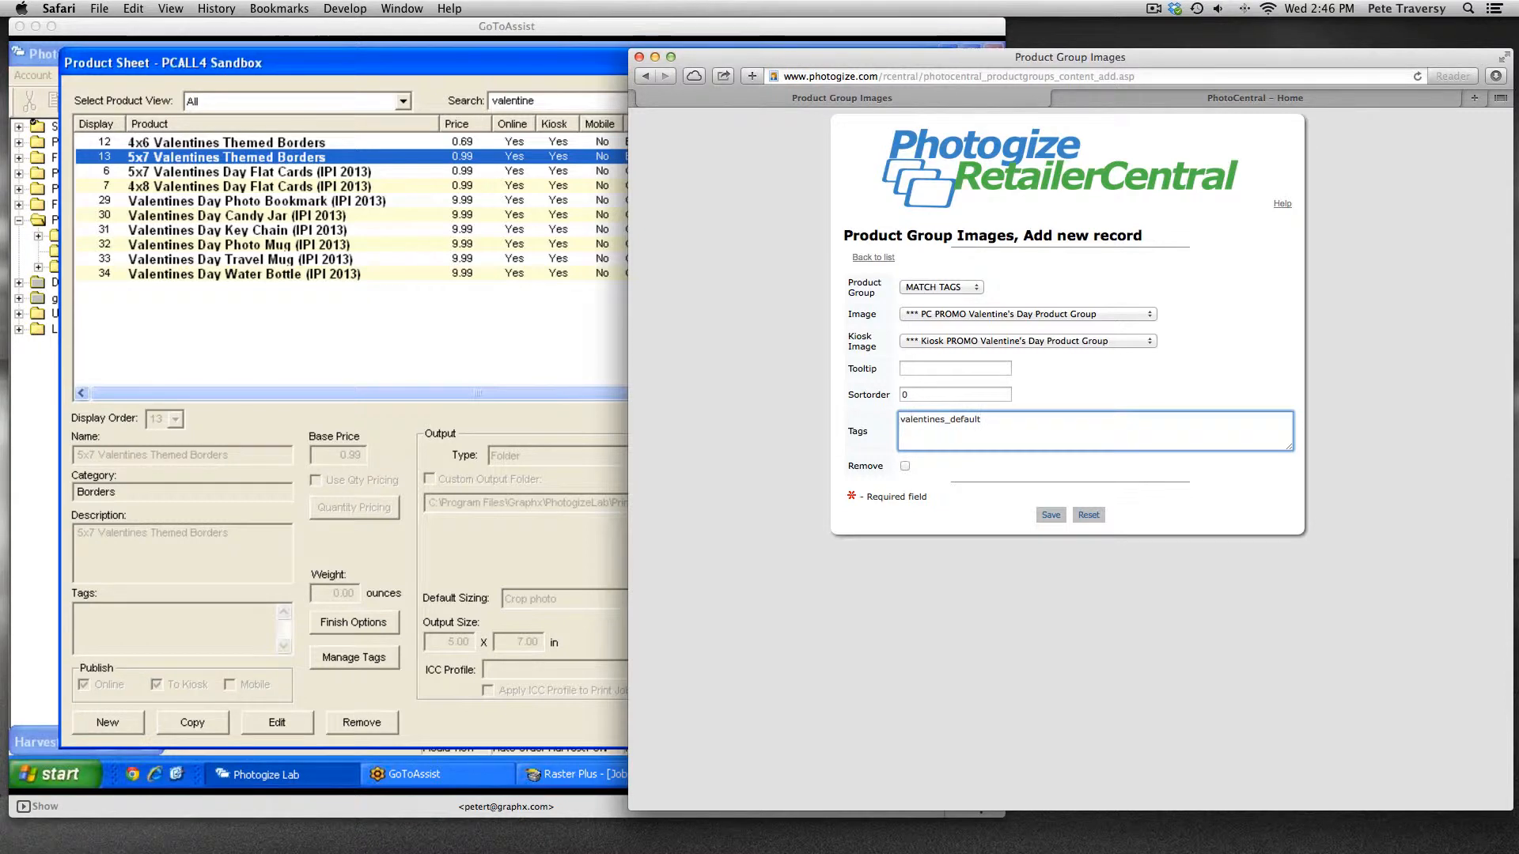
pyautogui.click(1050, 515)
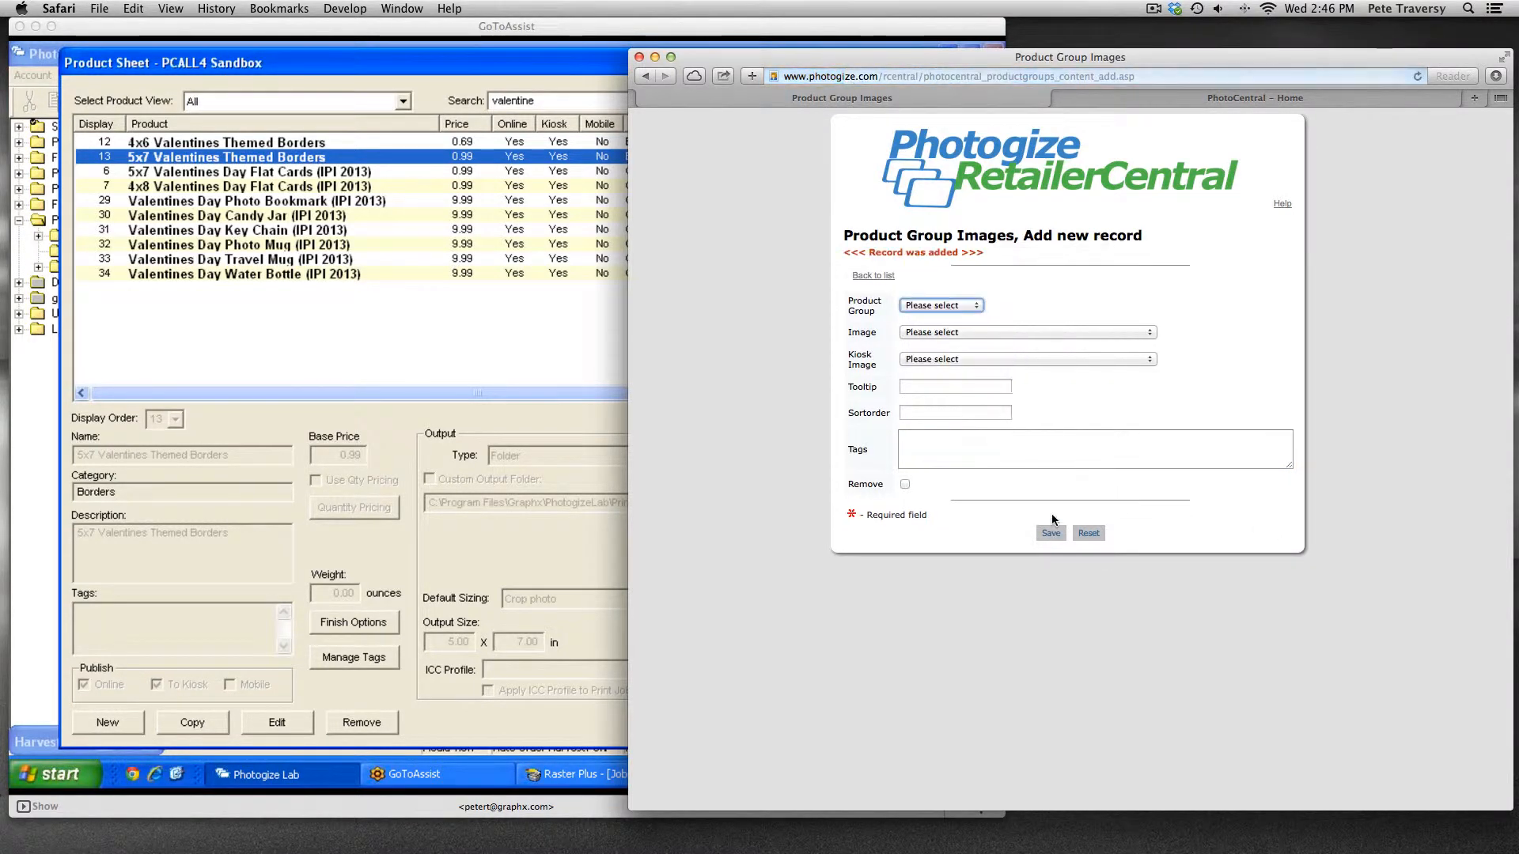
# Step: Begin another product group image record using MATCH TAGS, with the CLEARANCE Valentines for PC image and CLEARANCE Valentines for Kiosk kiosk image
pyautogui.click(924, 306)
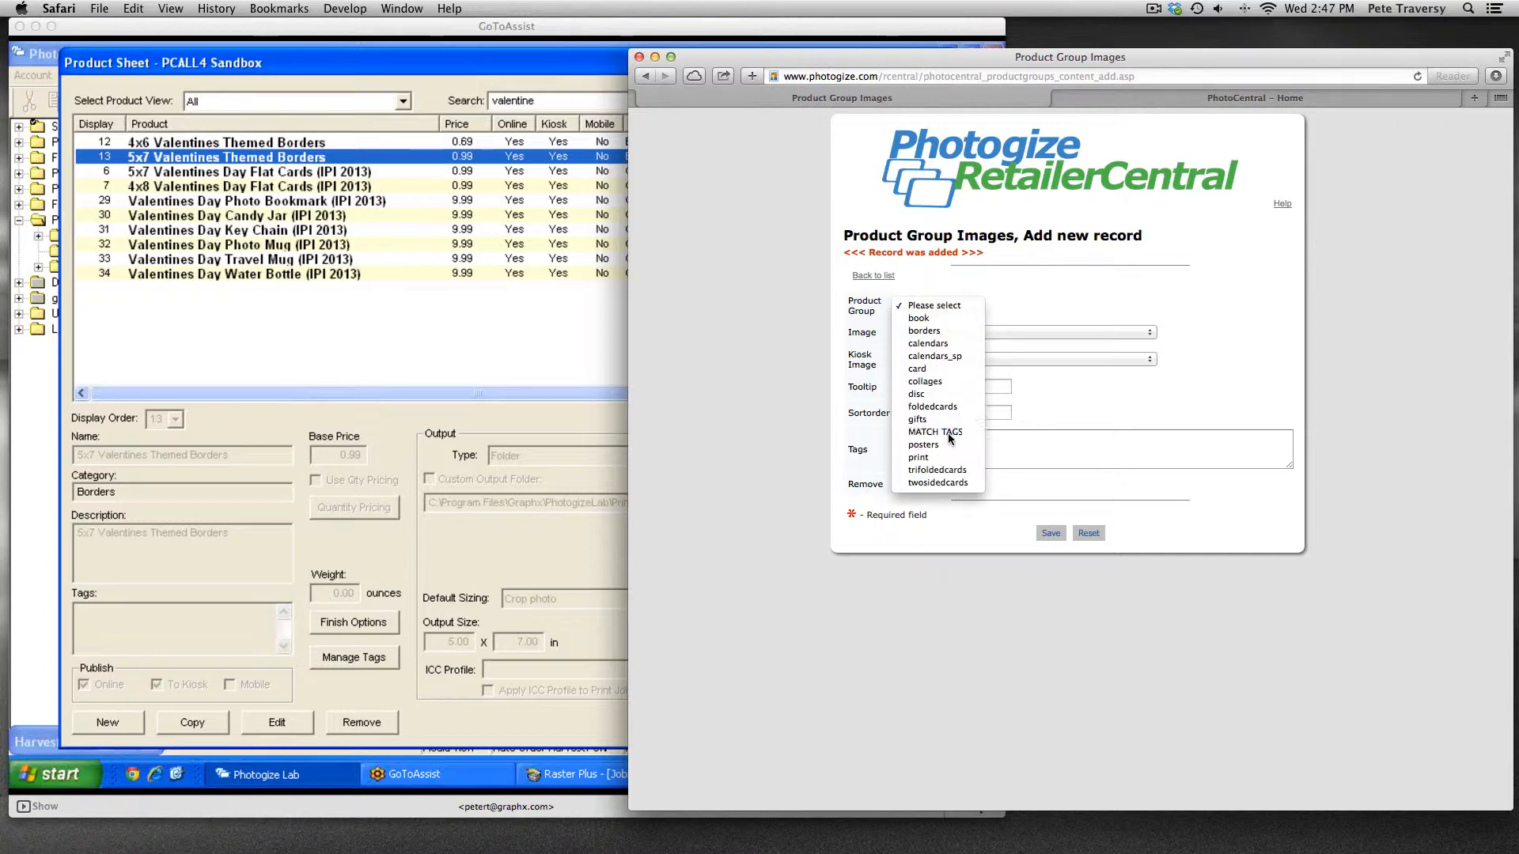
pyautogui.click(948, 432)
pyautogui.click(973, 331)
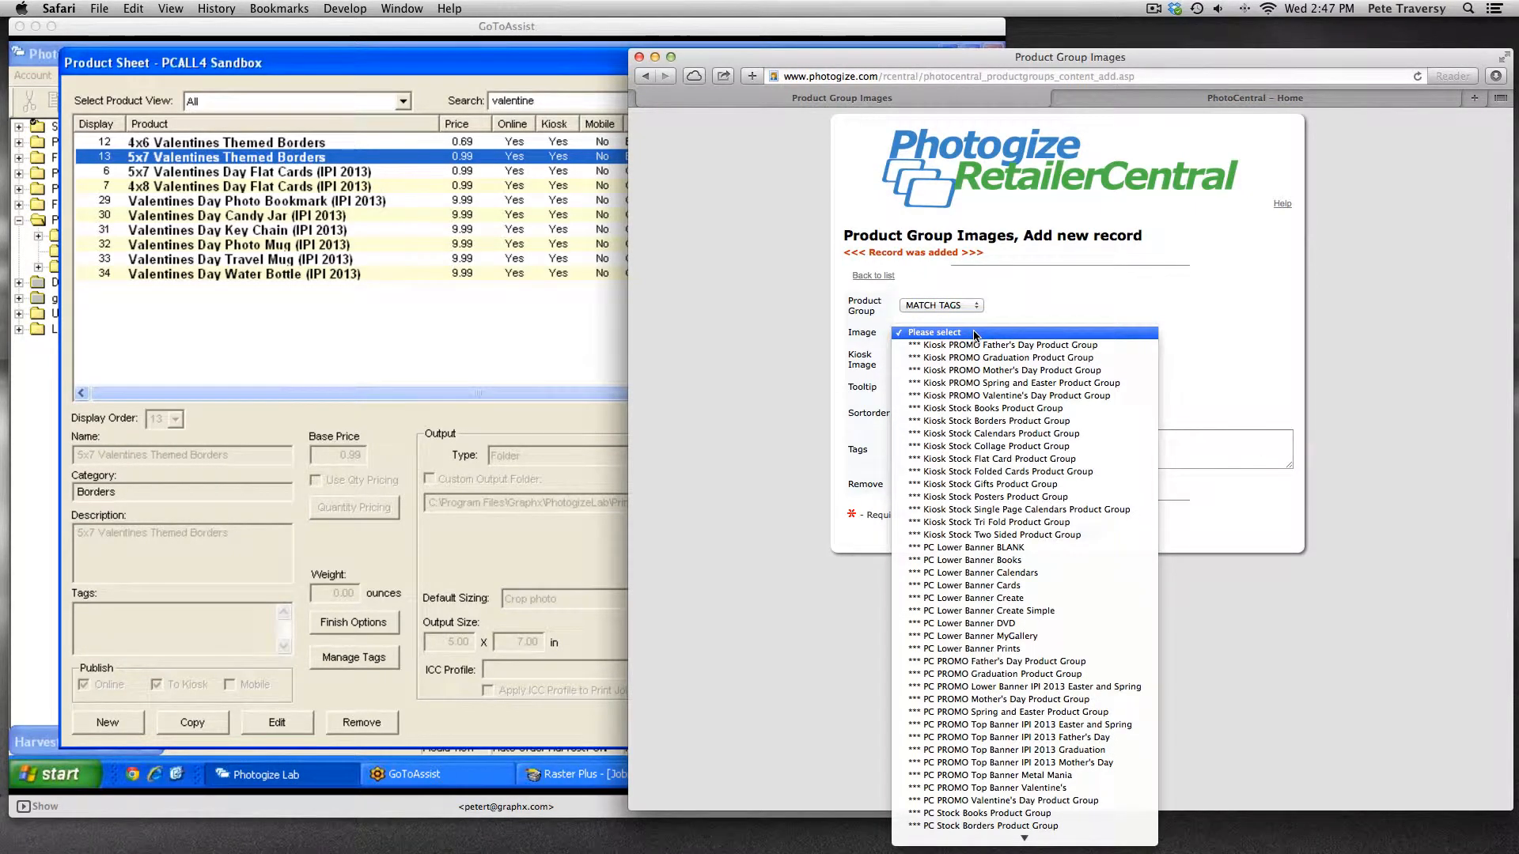
pyautogui.scroll(-5, 1002, 408)
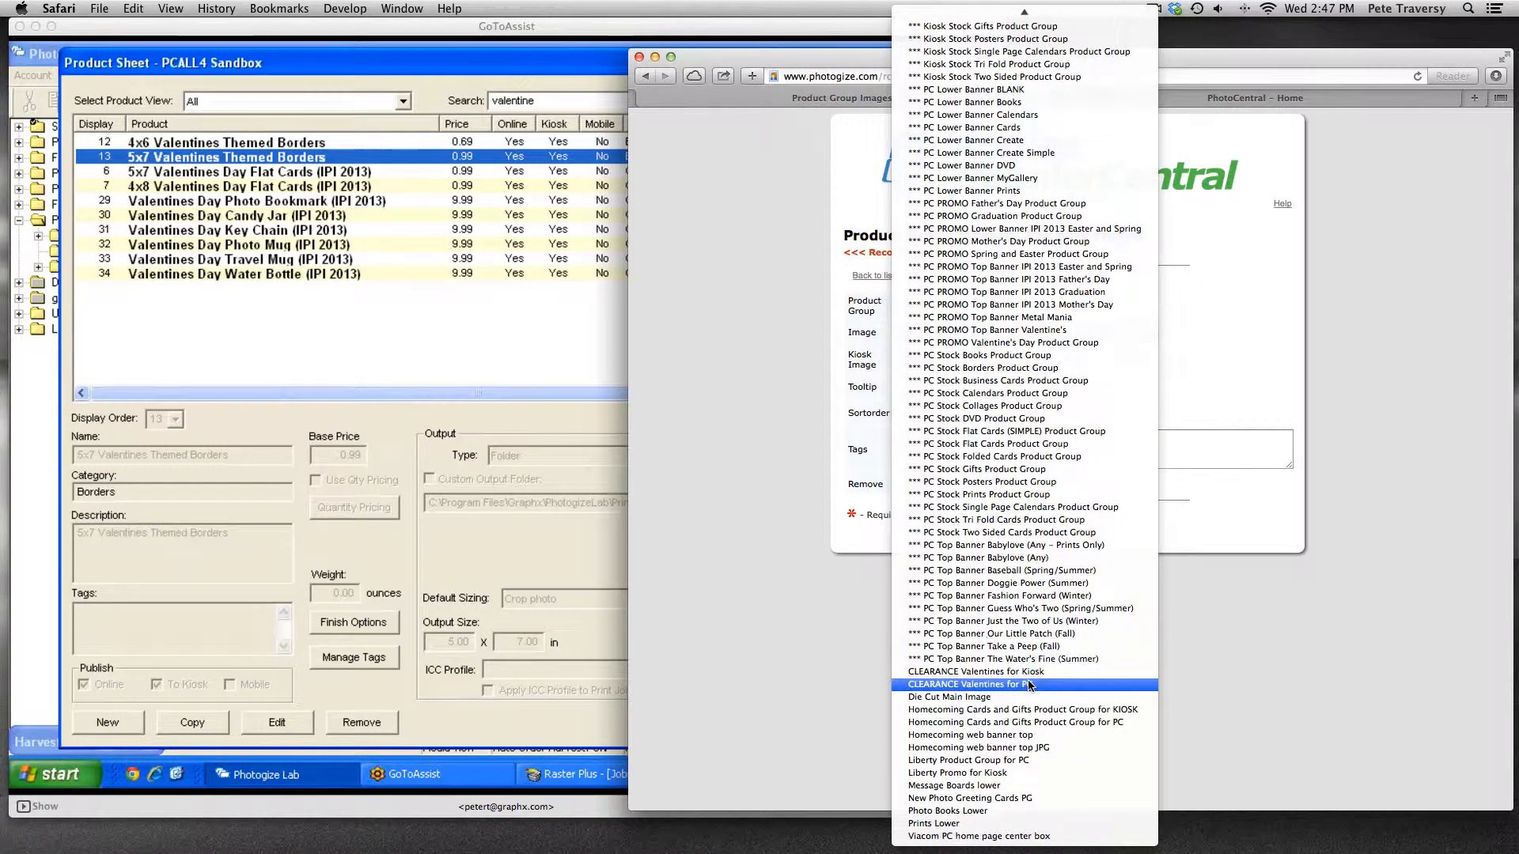
pyautogui.click(985, 684)
pyautogui.click(985, 359)
pyautogui.scroll(-5, 1028, 602)
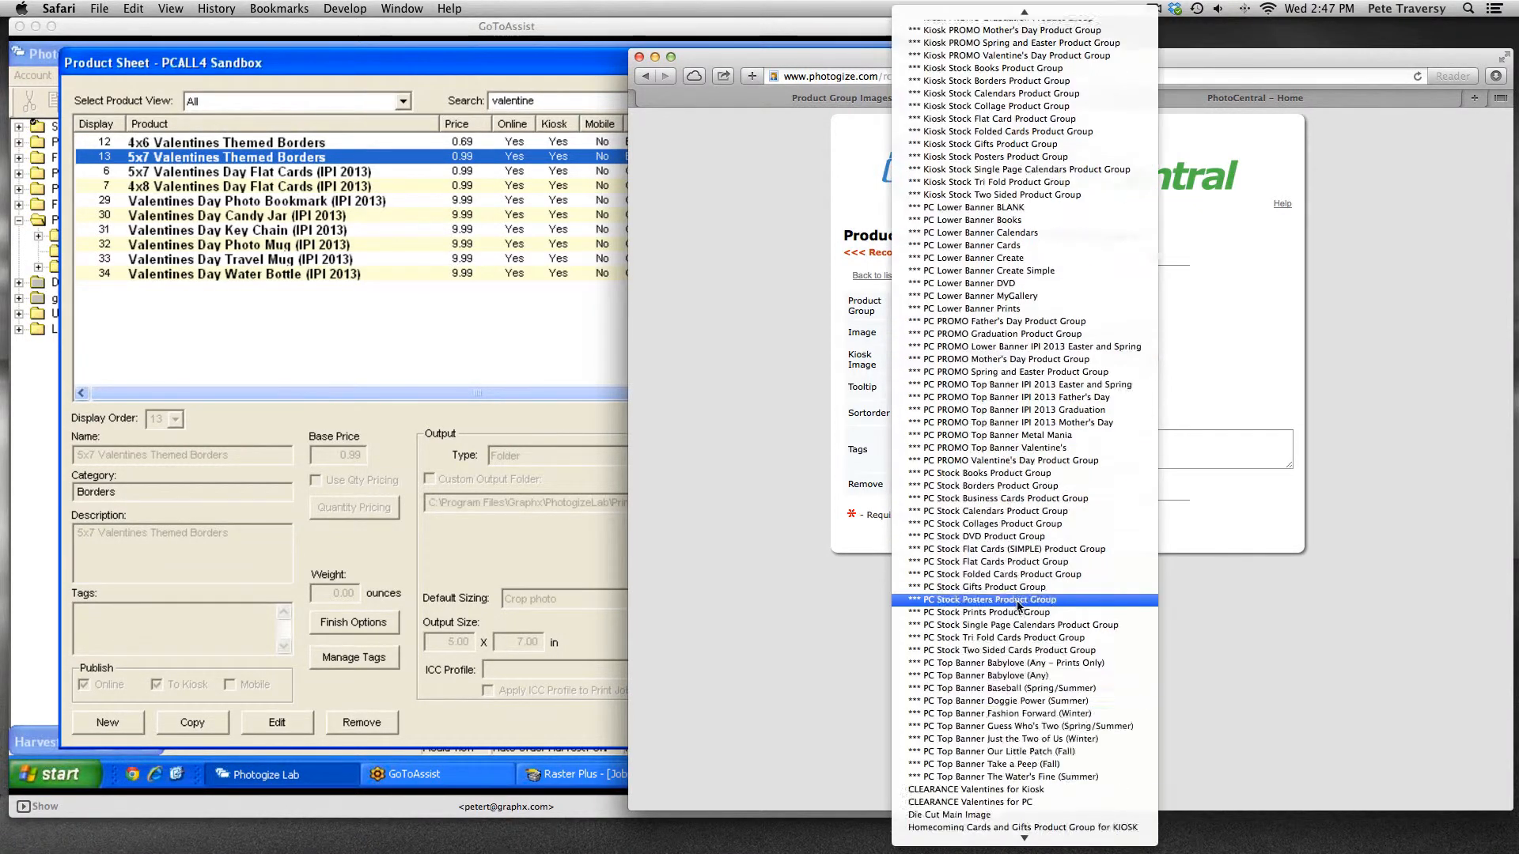
pyautogui.click(1050, 672)
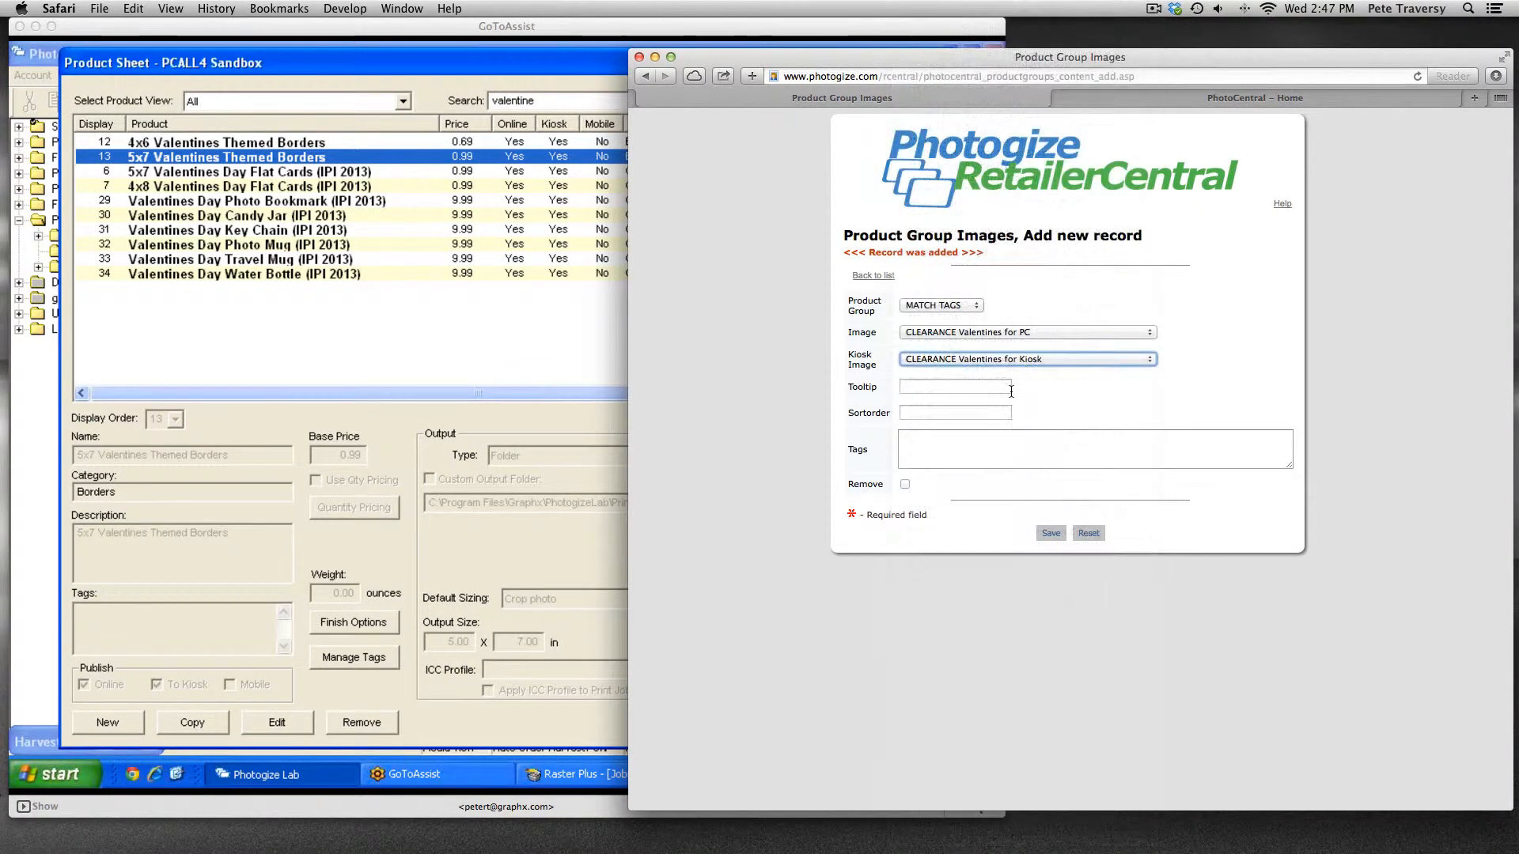
# Step: Set the clearance record's sort order to 1 and its tag to valentines_clearance, save it, and return to the list
pyautogui.click(1000, 390)
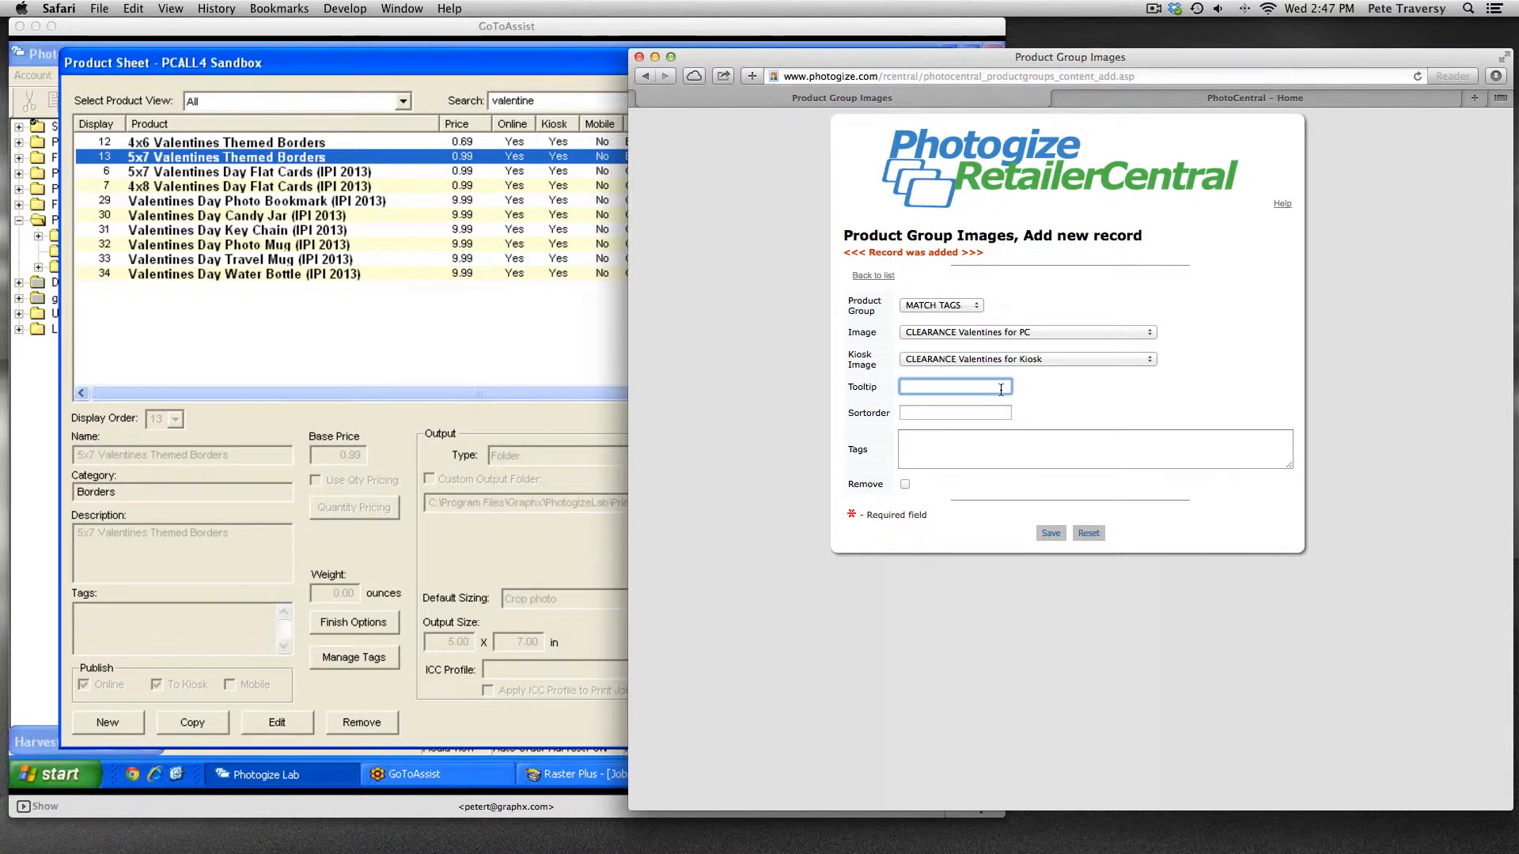
pyautogui.click(984, 411)
pyautogui.write('1')
pyautogui.click(956, 444)
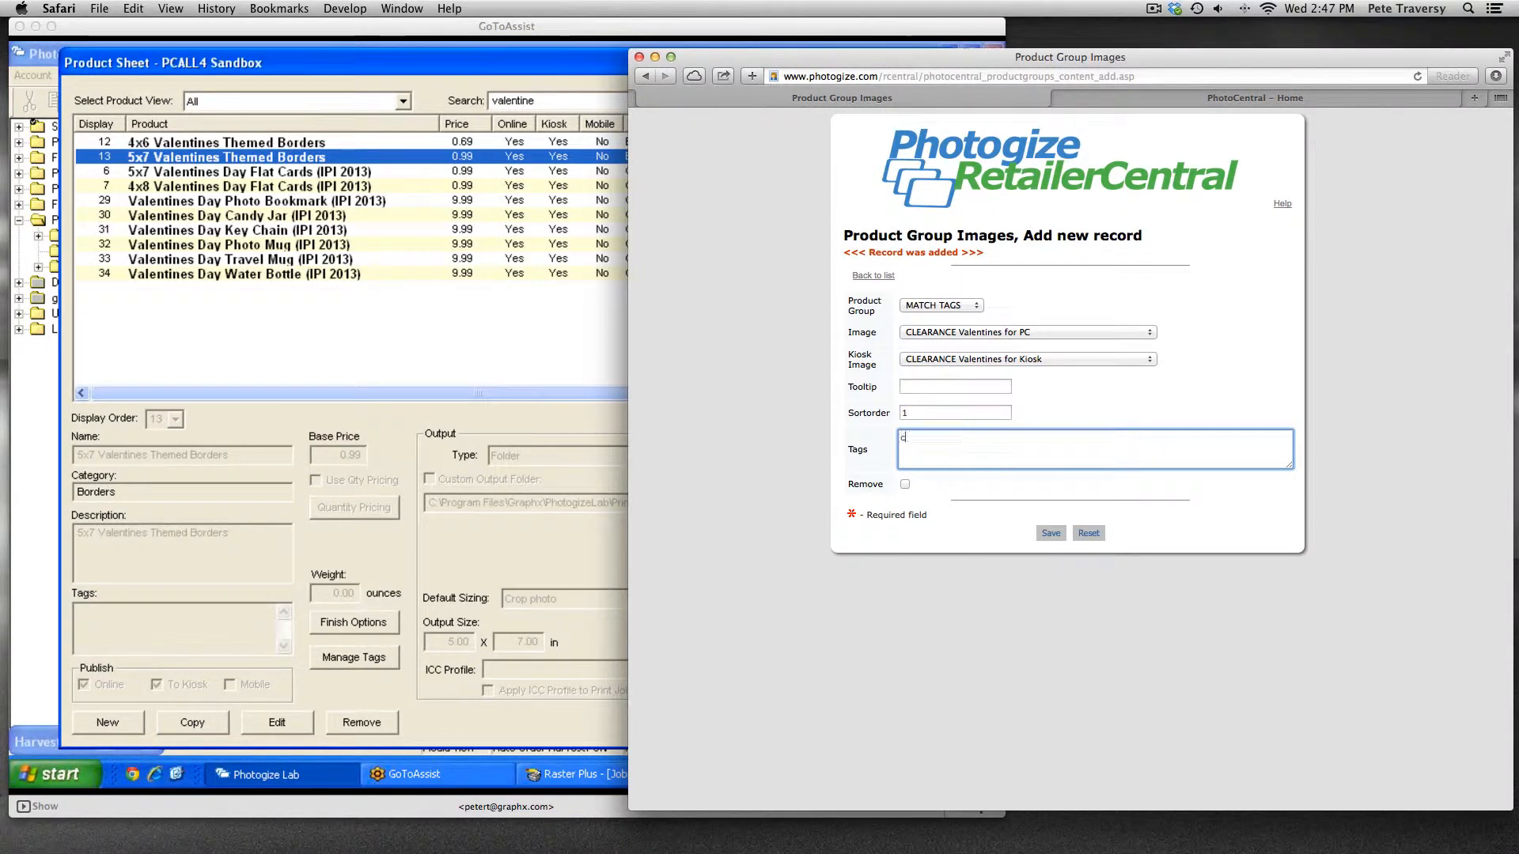
pyautogui.write('clearance_vale')
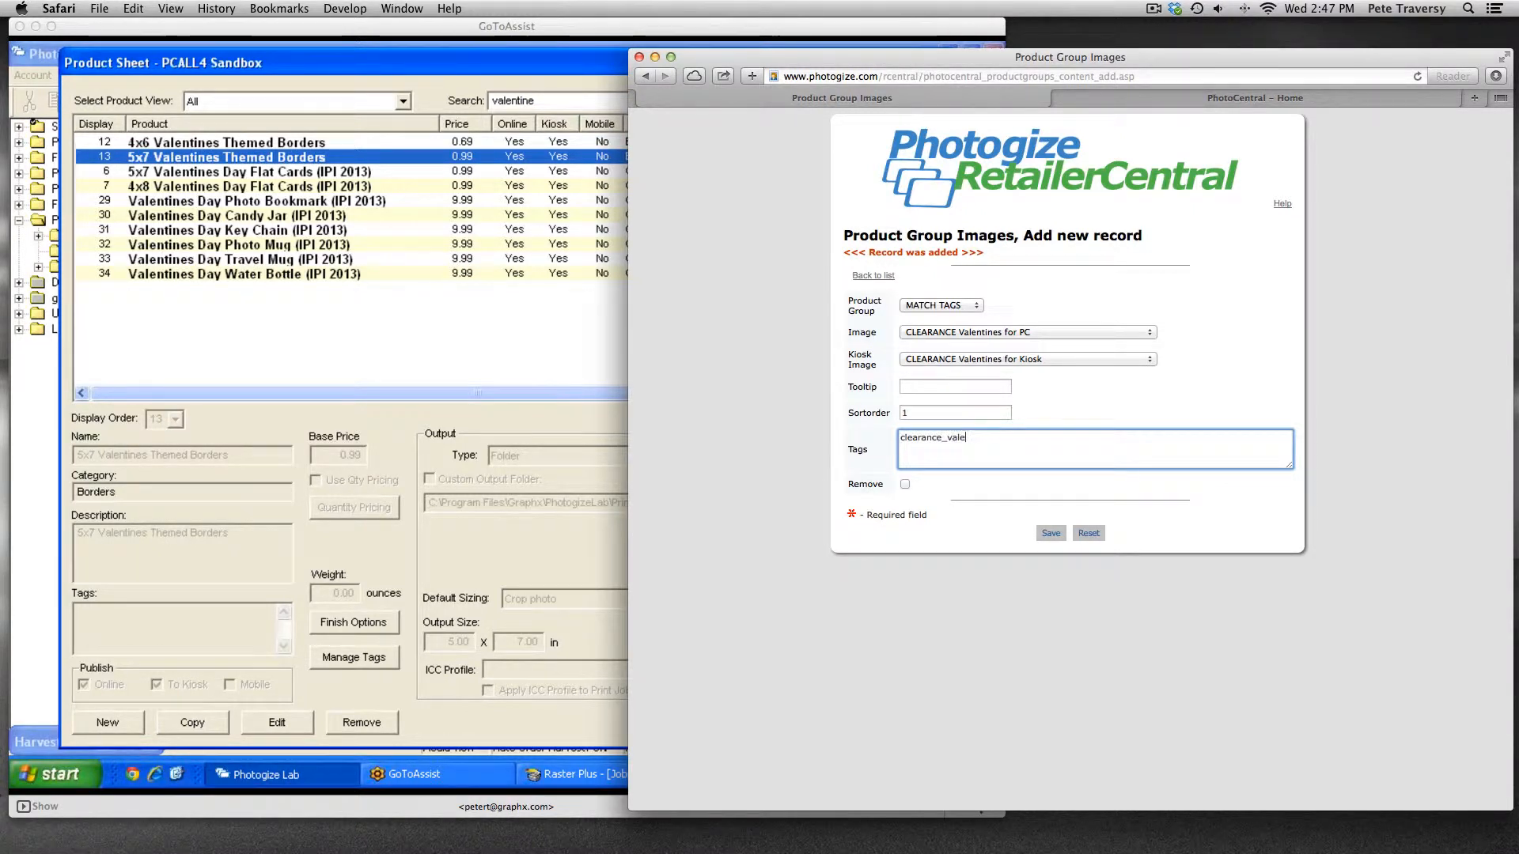
pyautogui.press('BackSpace')
pyautogui.press('BackSpace')
pyautogui.press('BackSpace')
pyautogui.press('BackSpace')
pyautogui.press('BackSpace')
pyautogui.press('BackSpace')
pyautogui.press('BackSpace')
pyautogui.press('BackSpace')
pyautogui.press('BackSpace')
pyautogui.write('valentines_clearance')
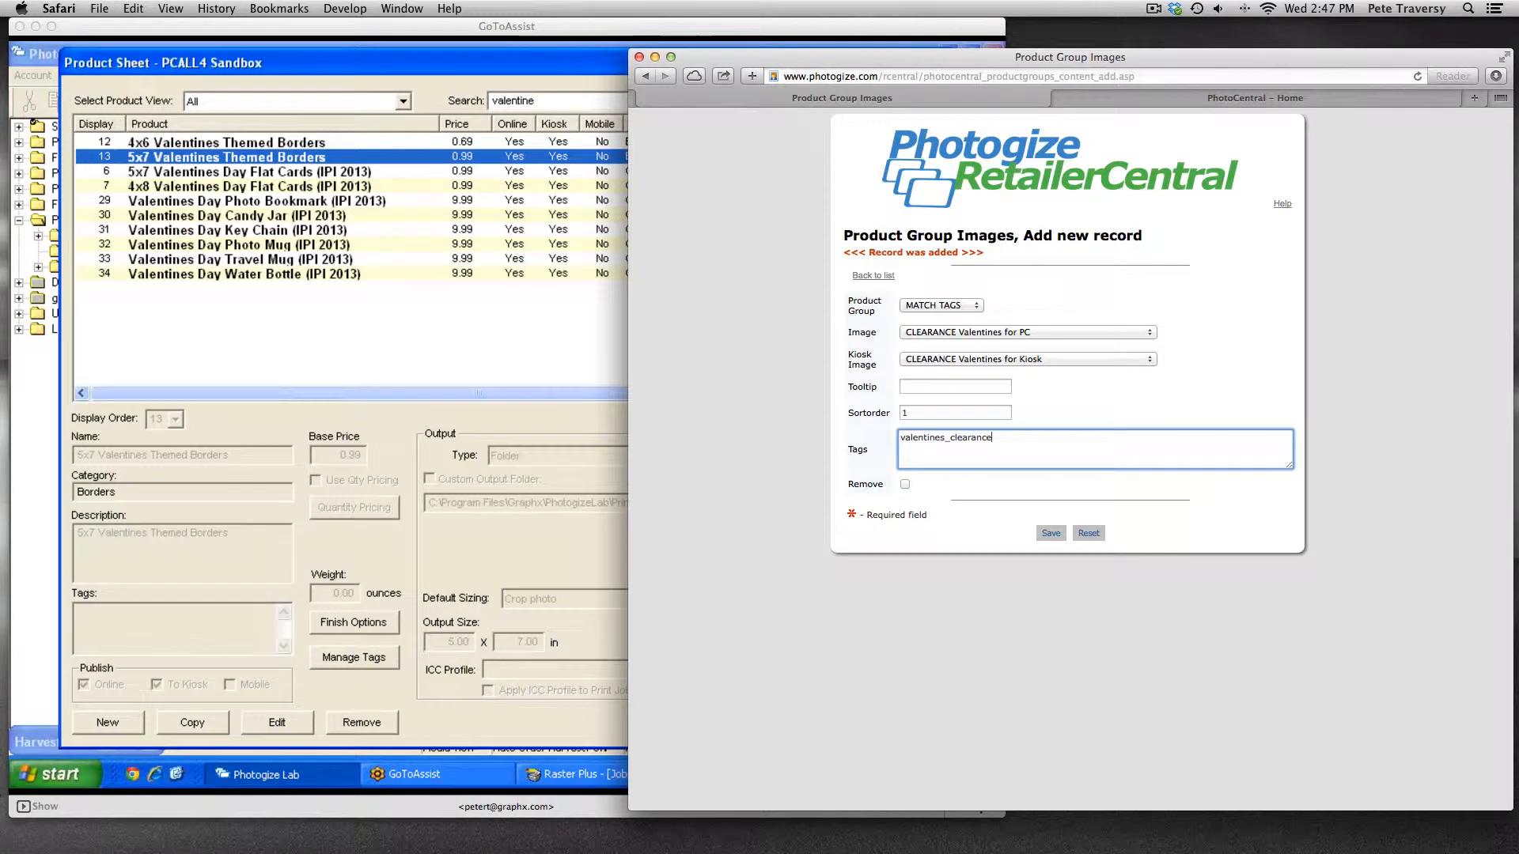
pyautogui.click(1051, 534)
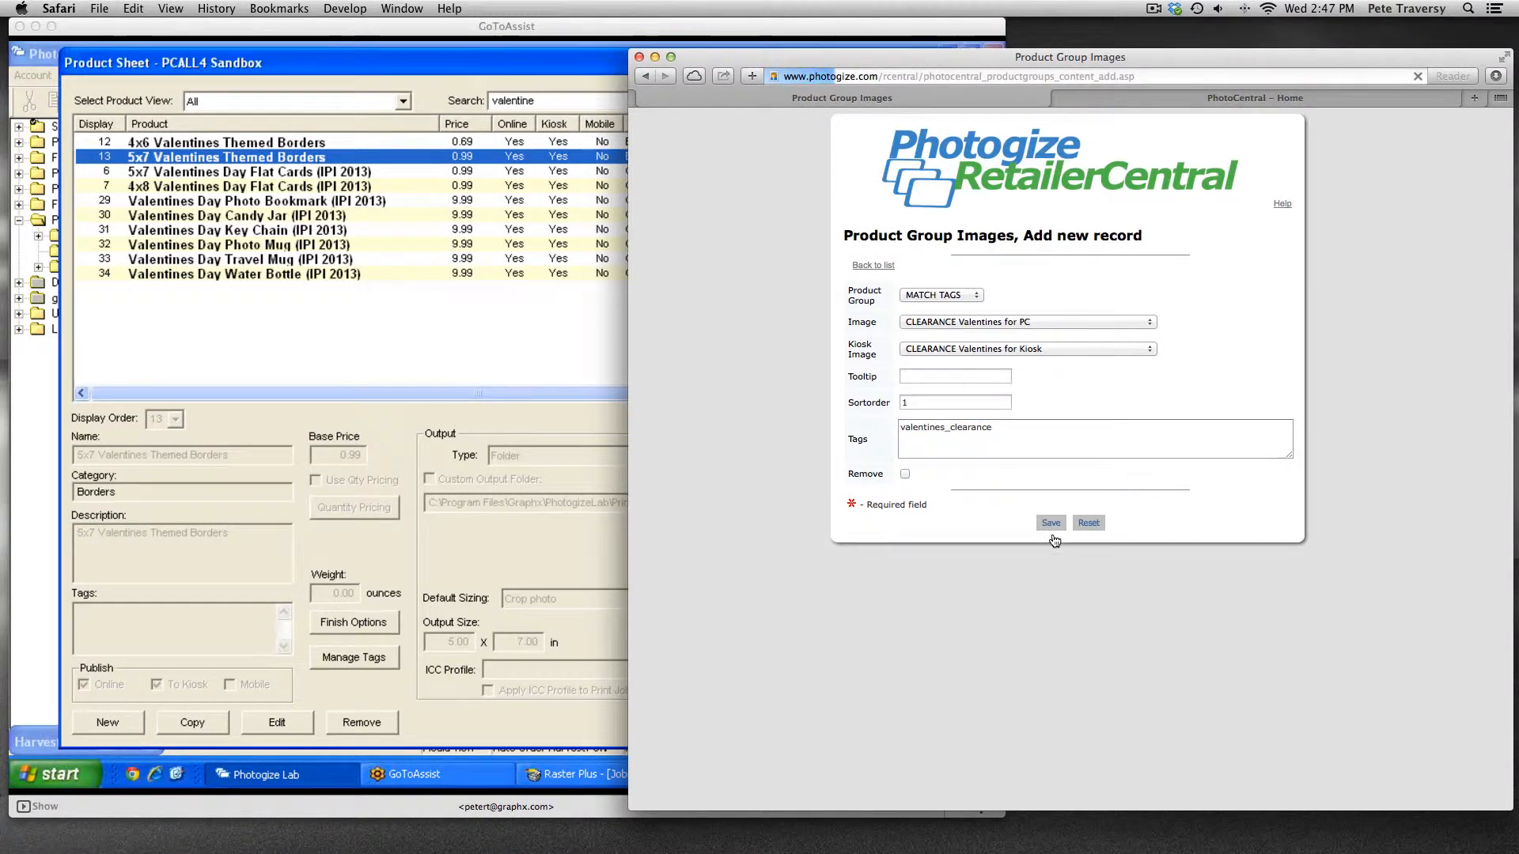
pyautogui.click(881, 274)
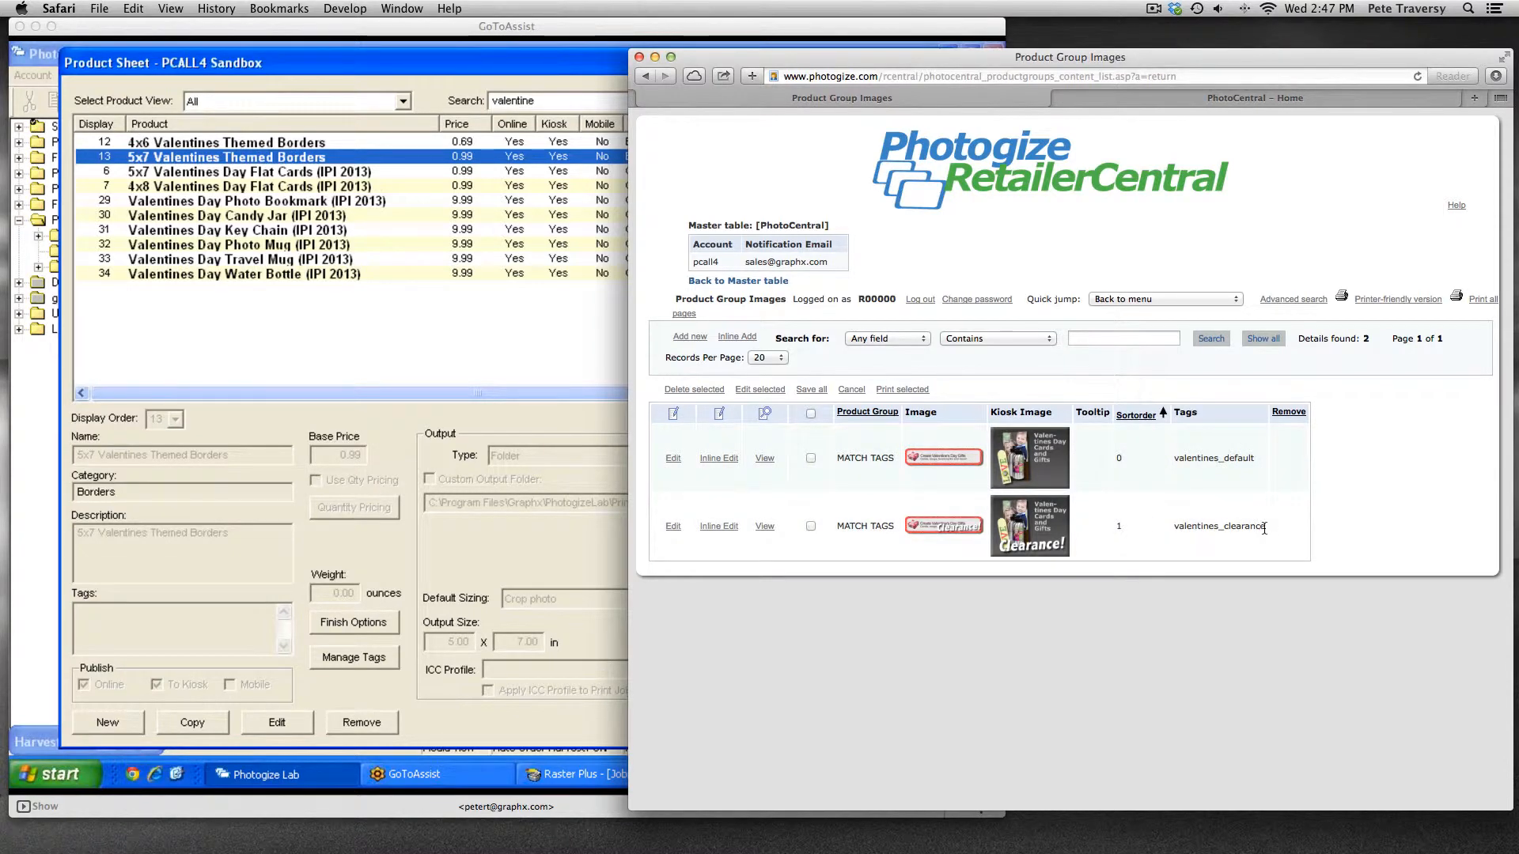
# Step: Switch to the Photogize Lab product sheet and open tag management for all ten listed Valentine's products, from 4x6 Themed Borders to Water Bottle
pyautogui.click(281, 61)
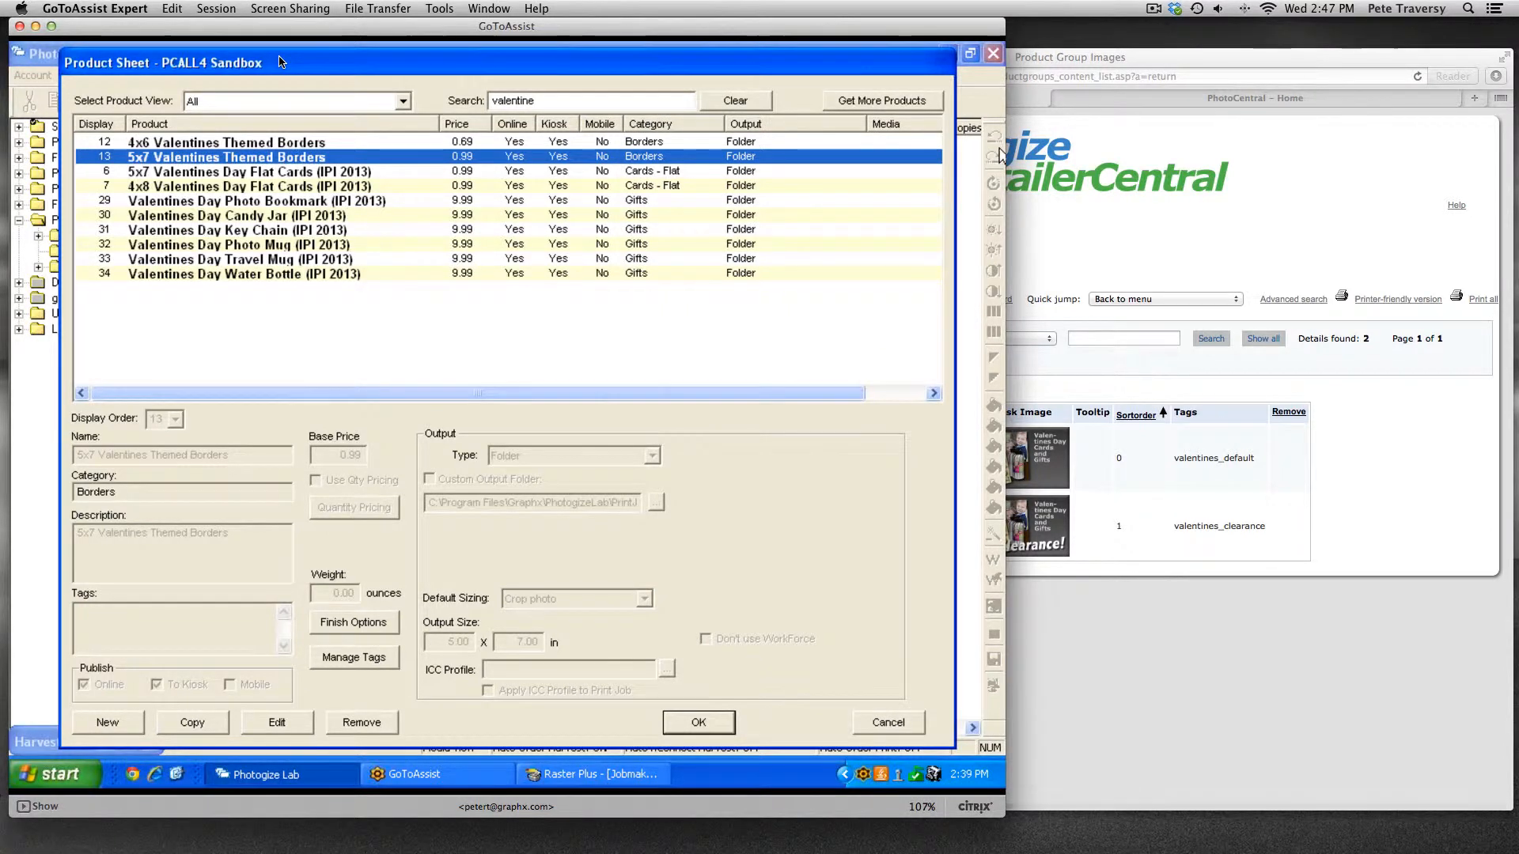
pyautogui.click(311, 145)
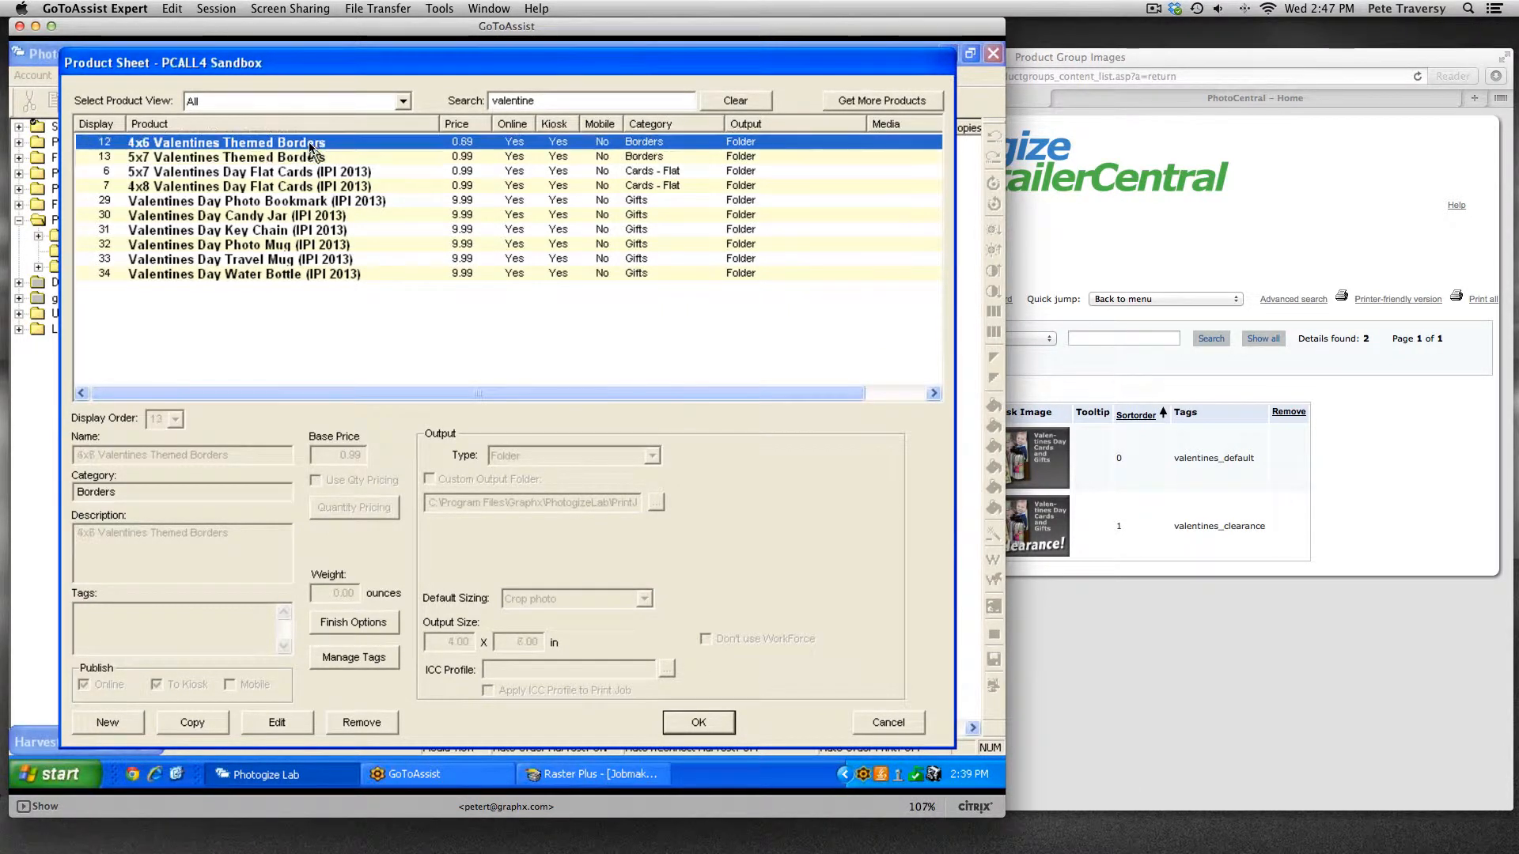
pyautogui.keyDown('shift'); pyautogui.click(344, 277); pyautogui.keyUp('shift')
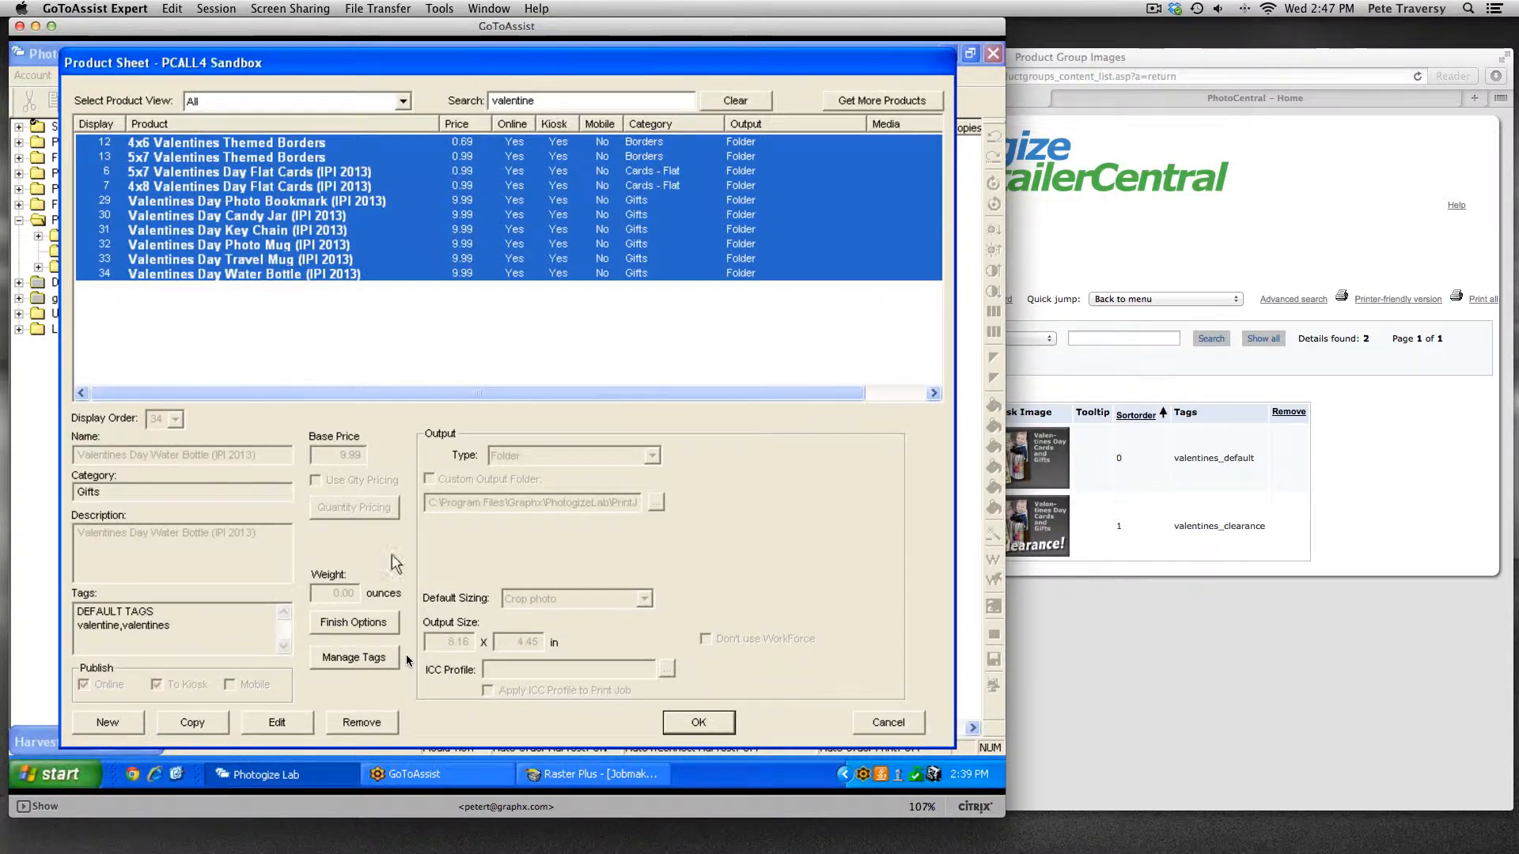
pyautogui.click(282, 721)
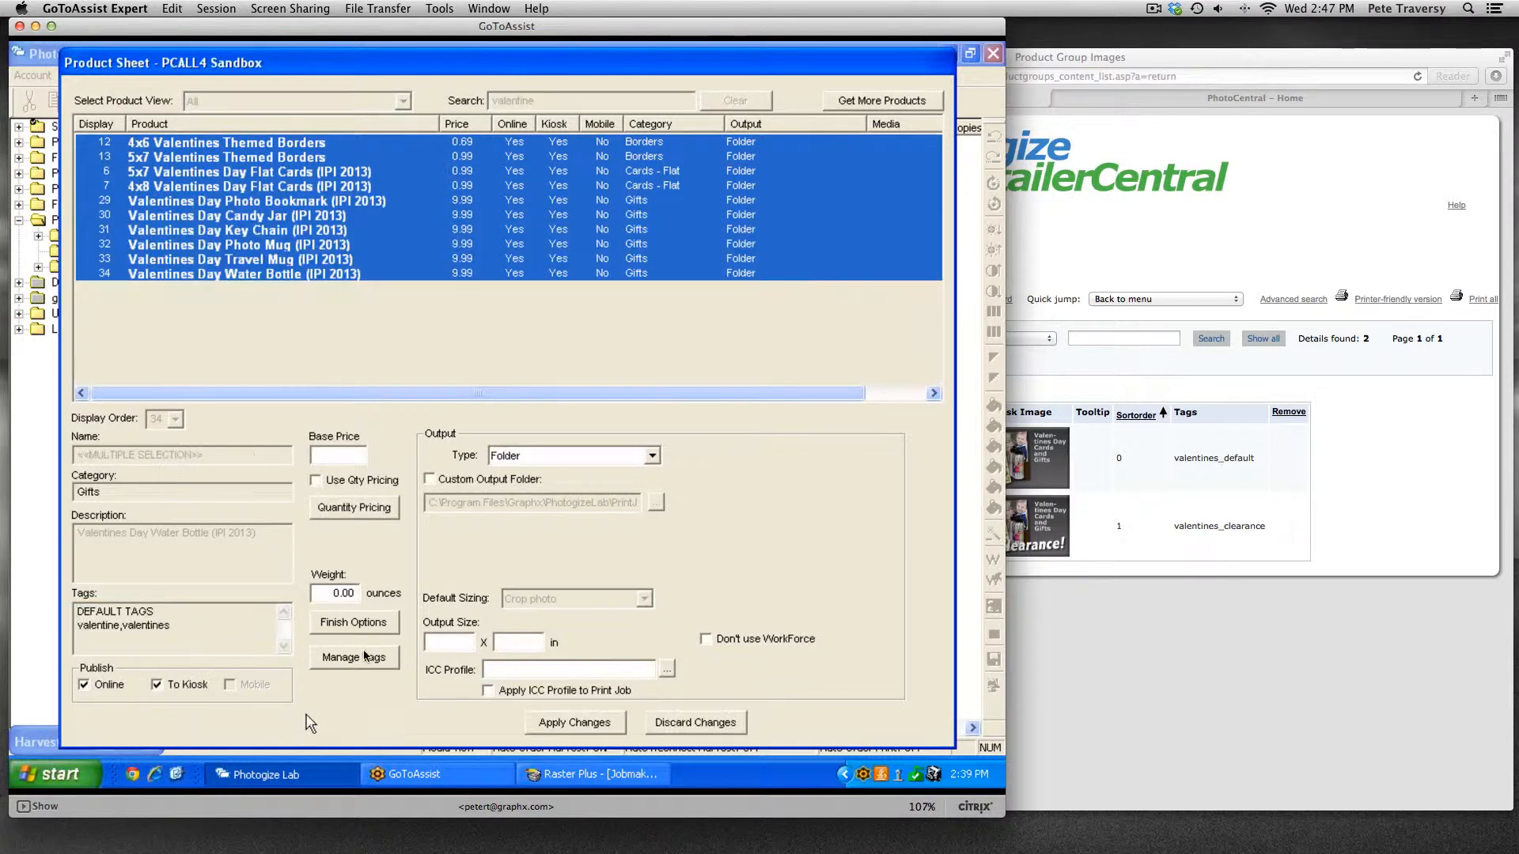
pyautogui.click(366, 660)
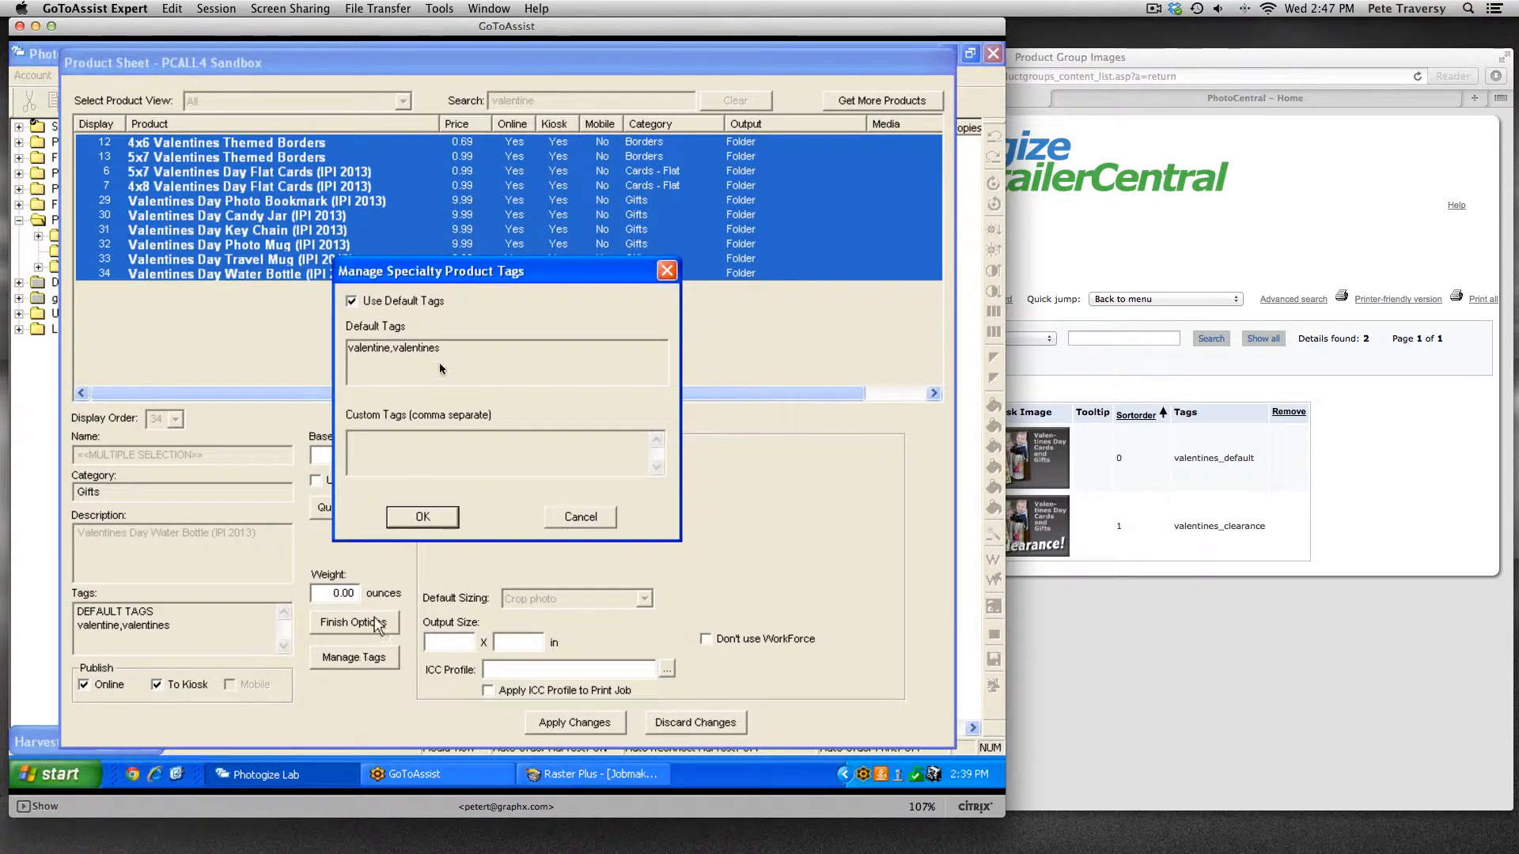
# Step: Turn off the default tags, enter the custom tag valentines_default, and apply the changes to all selected Valentine's products
pyautogui.click(417, 304)
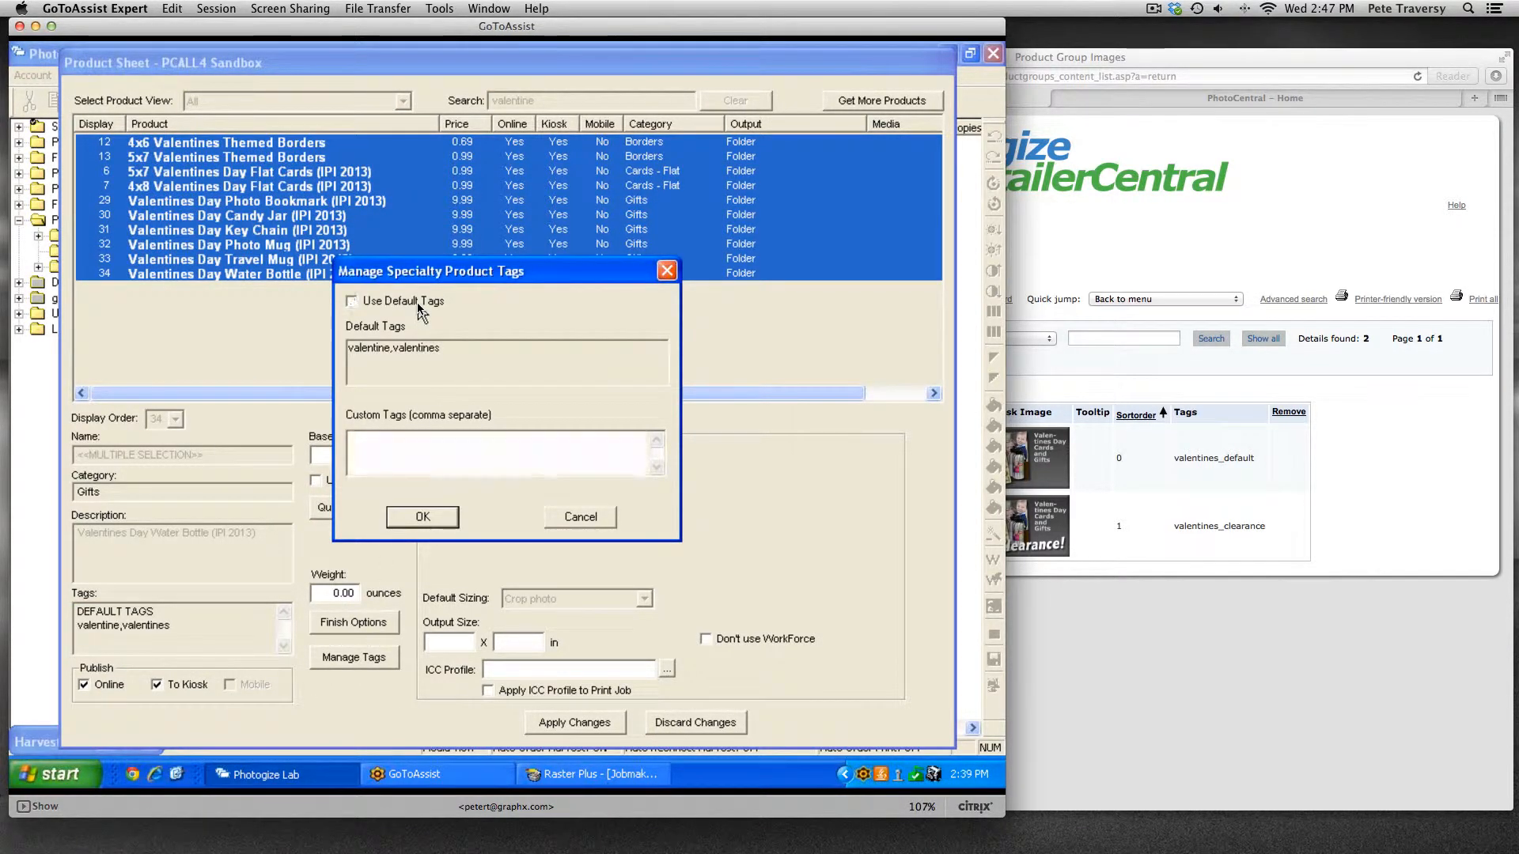
pyautogui.click(546, 445)
pyautogui.write('valentines_defaut')
pyautogui.press('BackSpace')
pyautogui.write('lt')
pyautogui.click(439, 517)
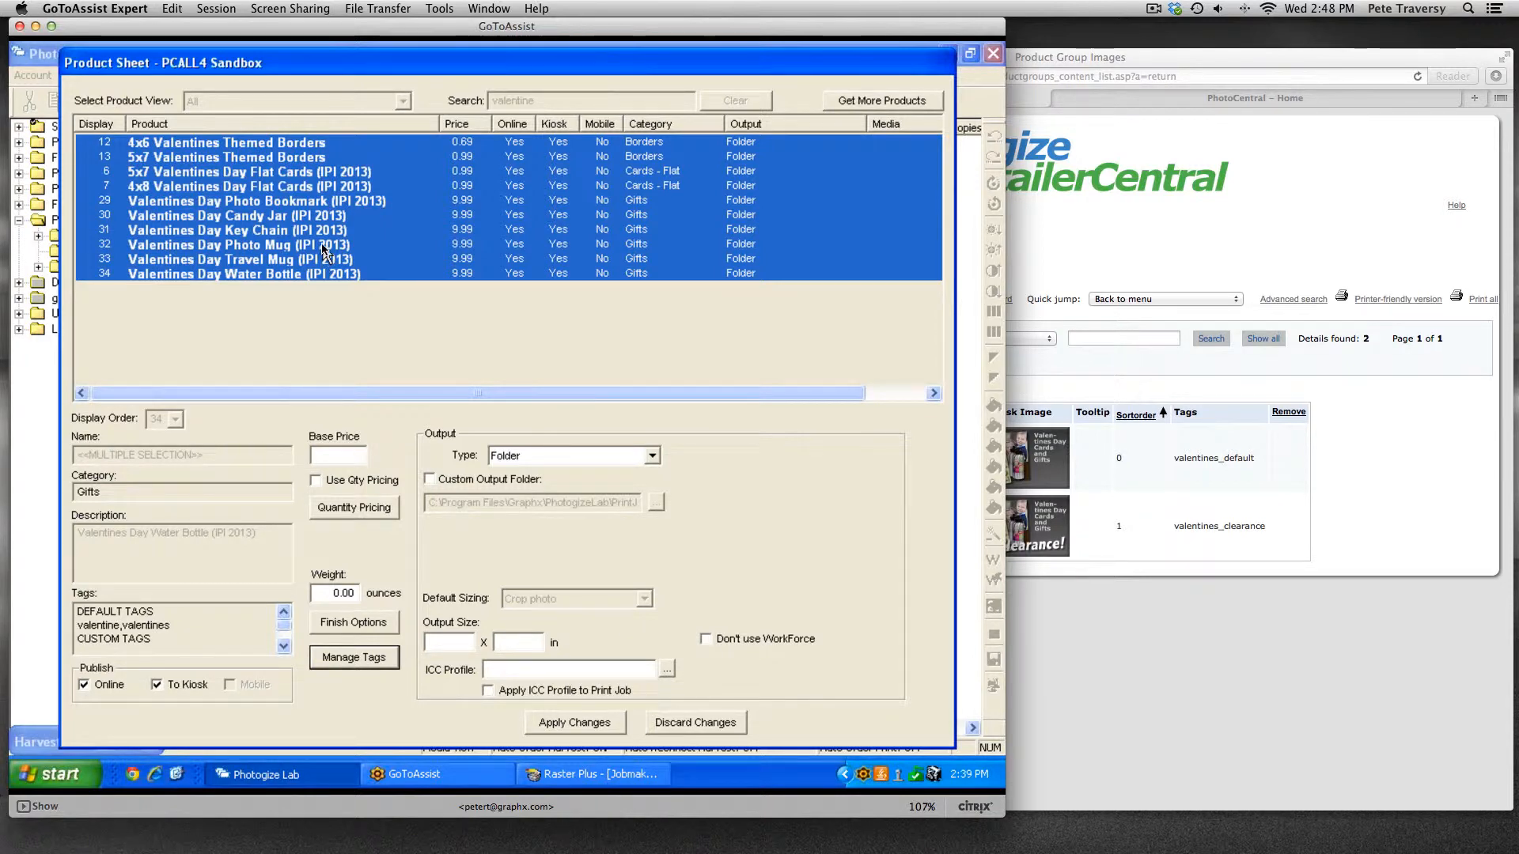
pyautogui.click(607, 724)
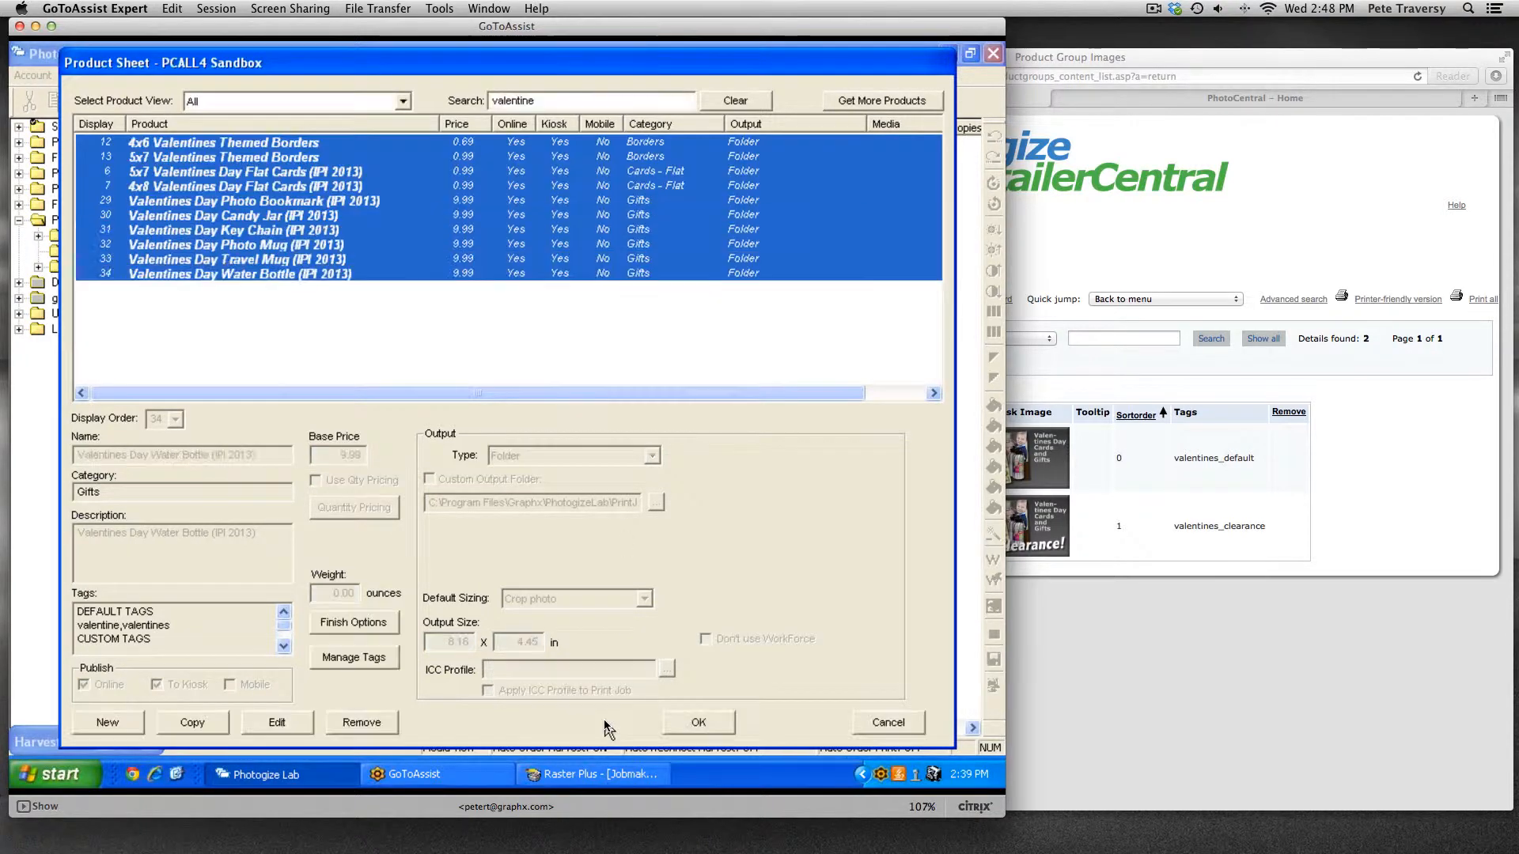
# Step: Open tag management for only the Valentines Day Photo Mug, Travel Mug and Water Bottle products
pyautogui.click(321, 247)
pyautogui.click(321, 249)
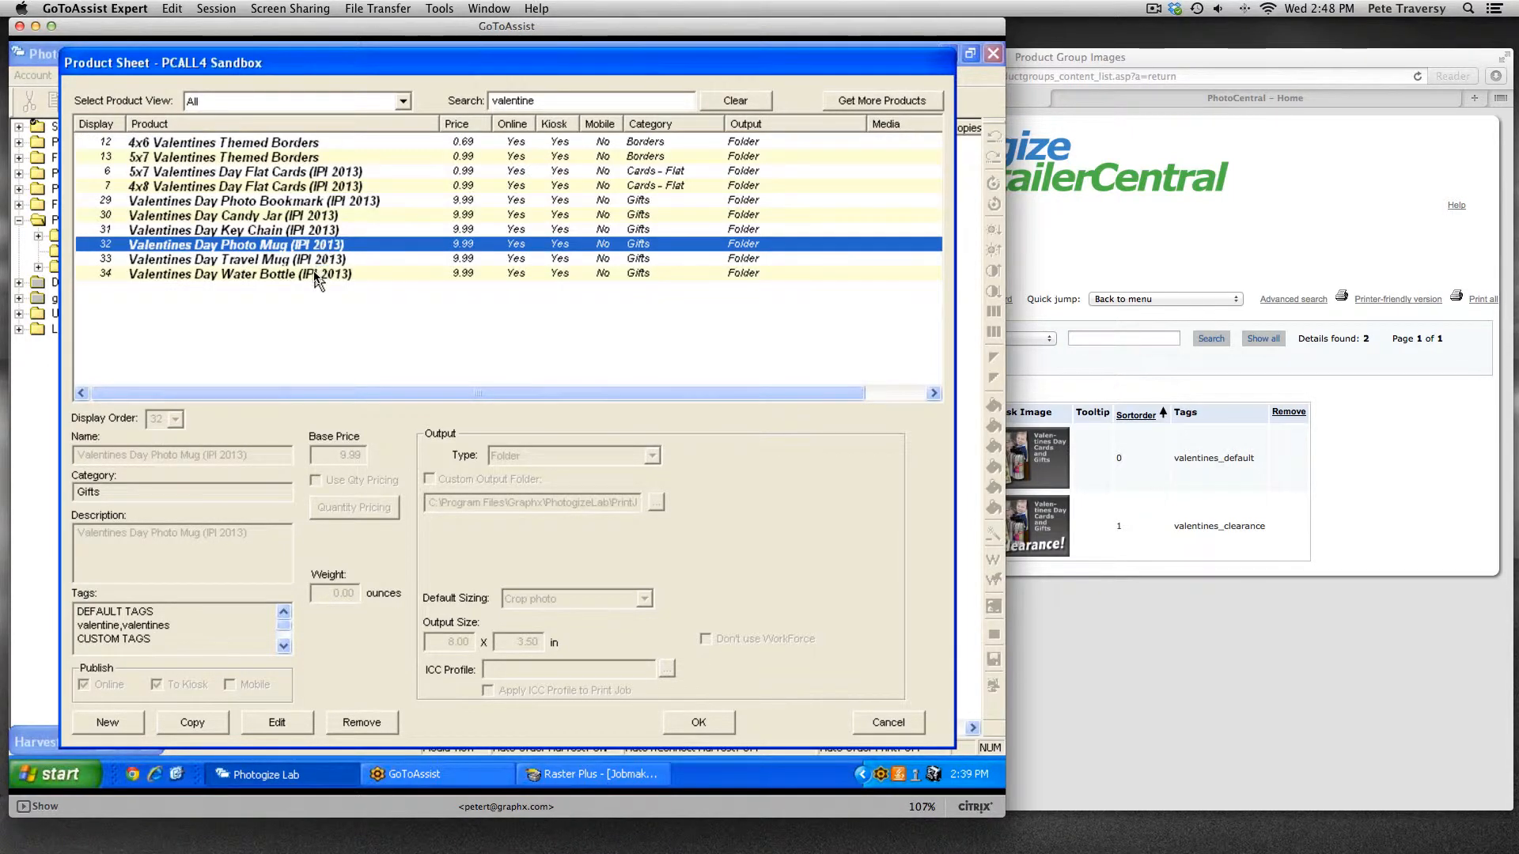
pyautogui.keyDown('shift'); pyautogui.click(317, 274); pyautogui.keyUp('shift')
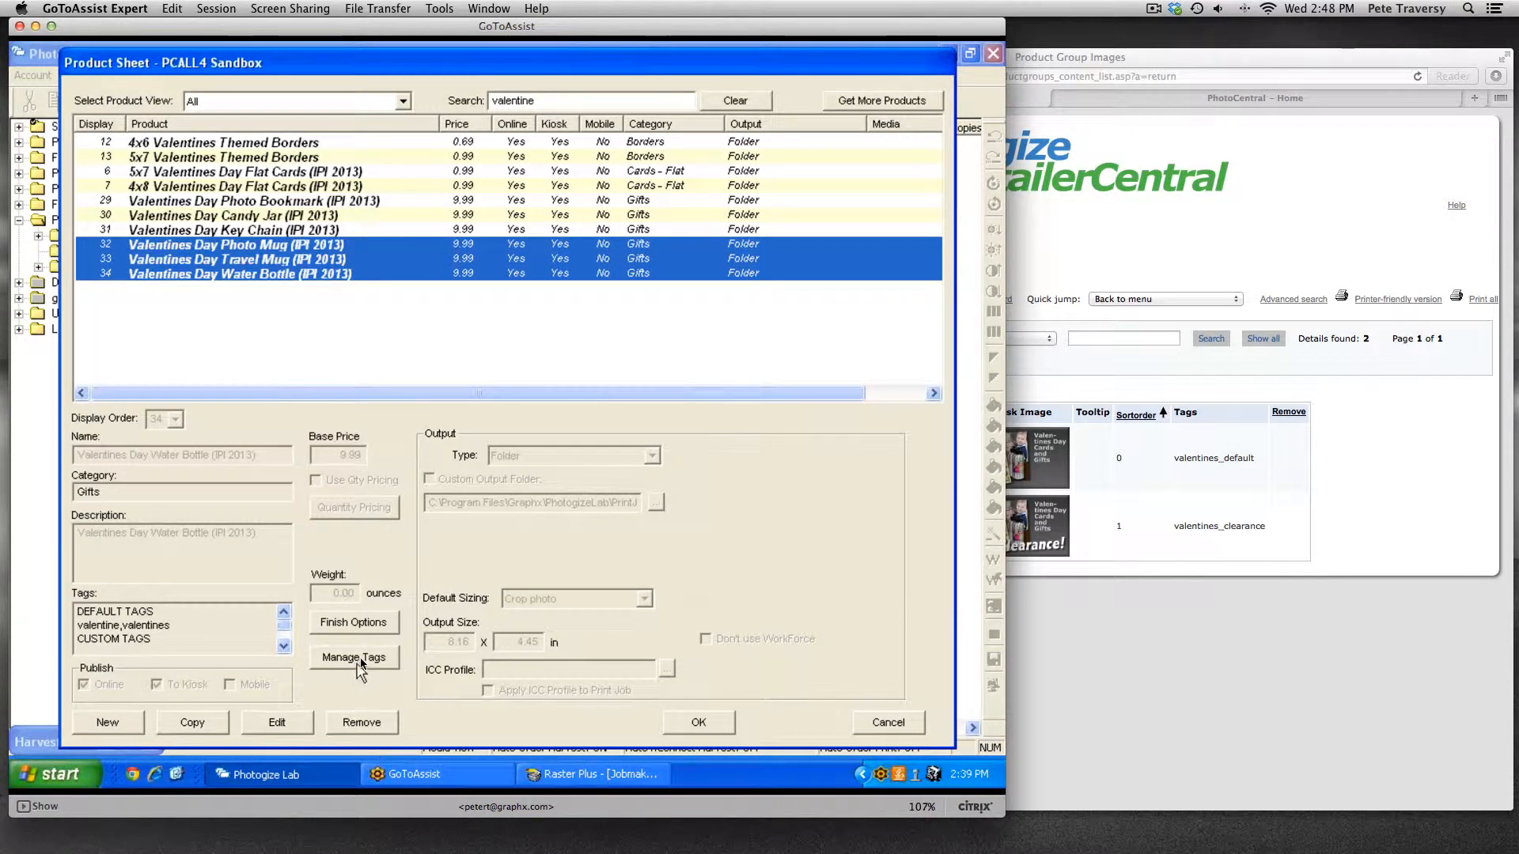
pyautogui.click(295, 721)
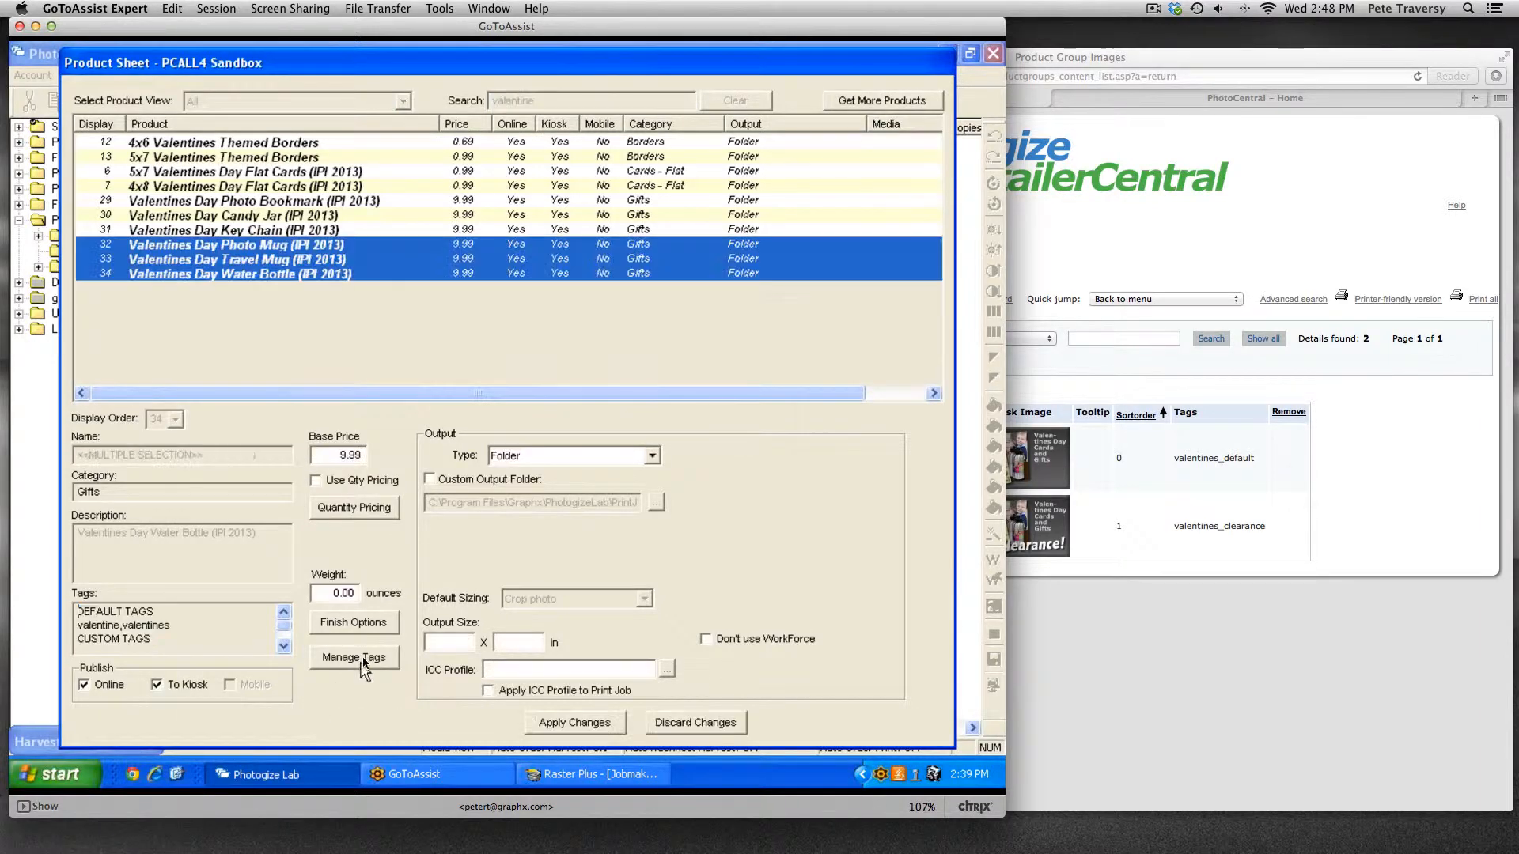
pyautogui.click(354, 658)
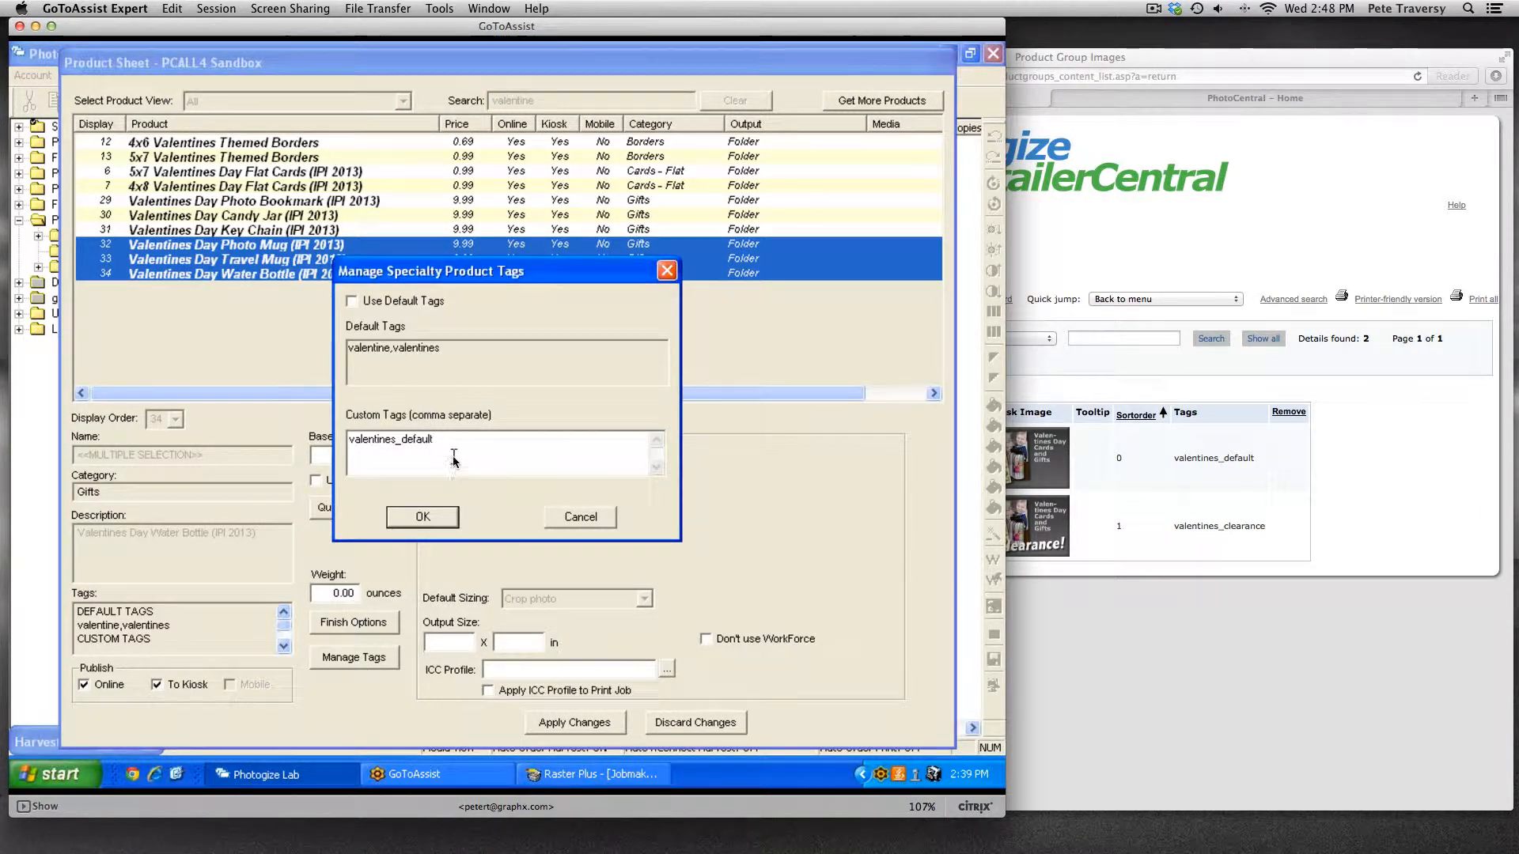
# Step: Change the custom tag of the Photo Mug, Travel Mug and Water Bottle to valentines_clearance and apply the changes
pyautogui.press('BackSpace')
pyautogui.press('BackSpace')
pyautogui.press('BackSpace')
pyautogui.press('BackSpace')
pyautogui.press('BackSpace')
pyautogui.press('BackSpace')
pyautogui.press('BackSpace')
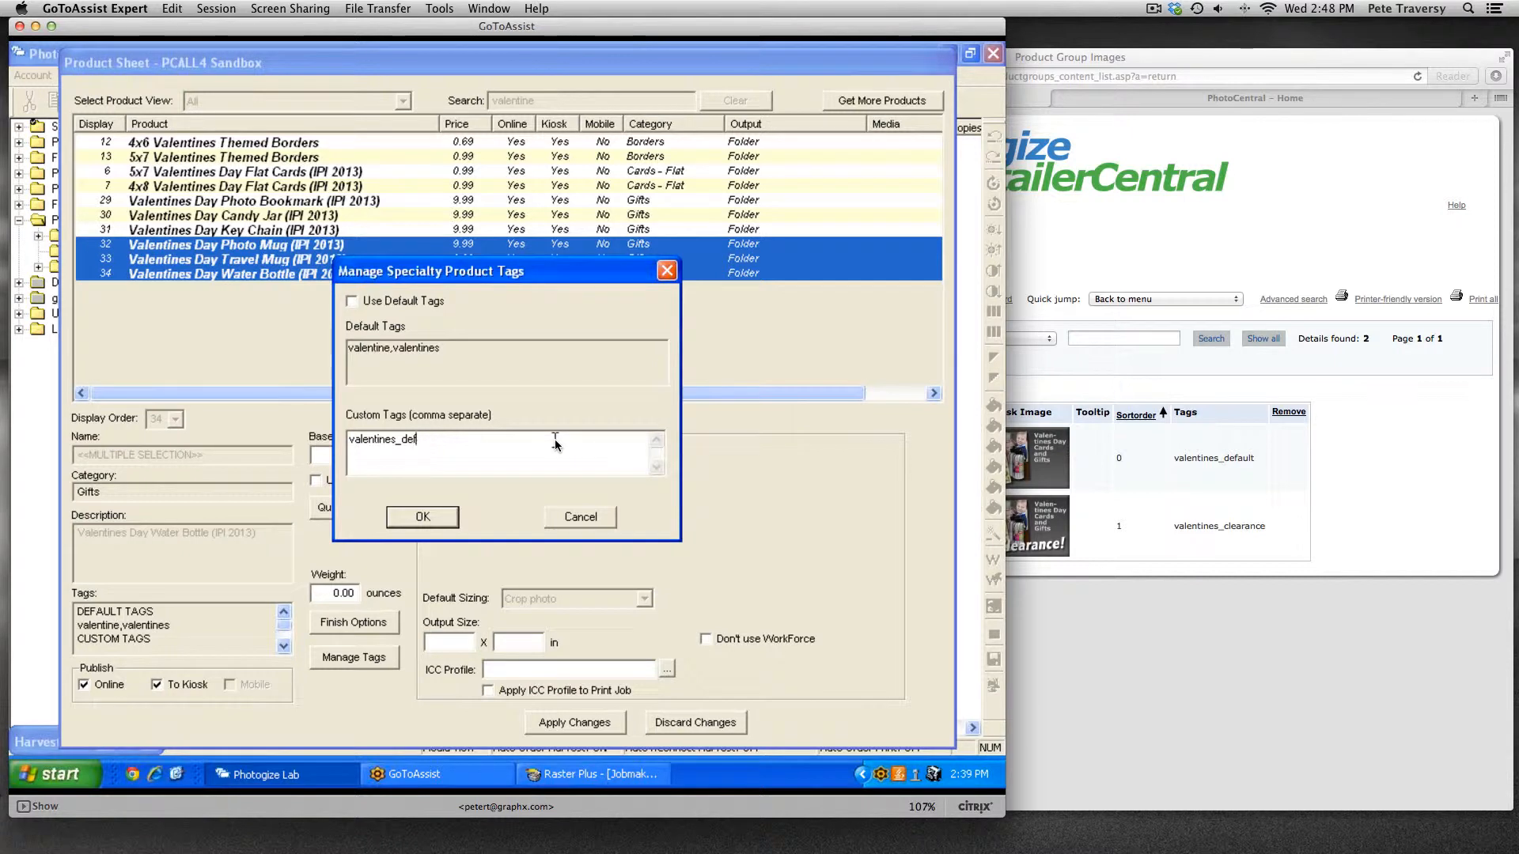
pyautogui.write('clearance')
pyautogui.click(422, 518)
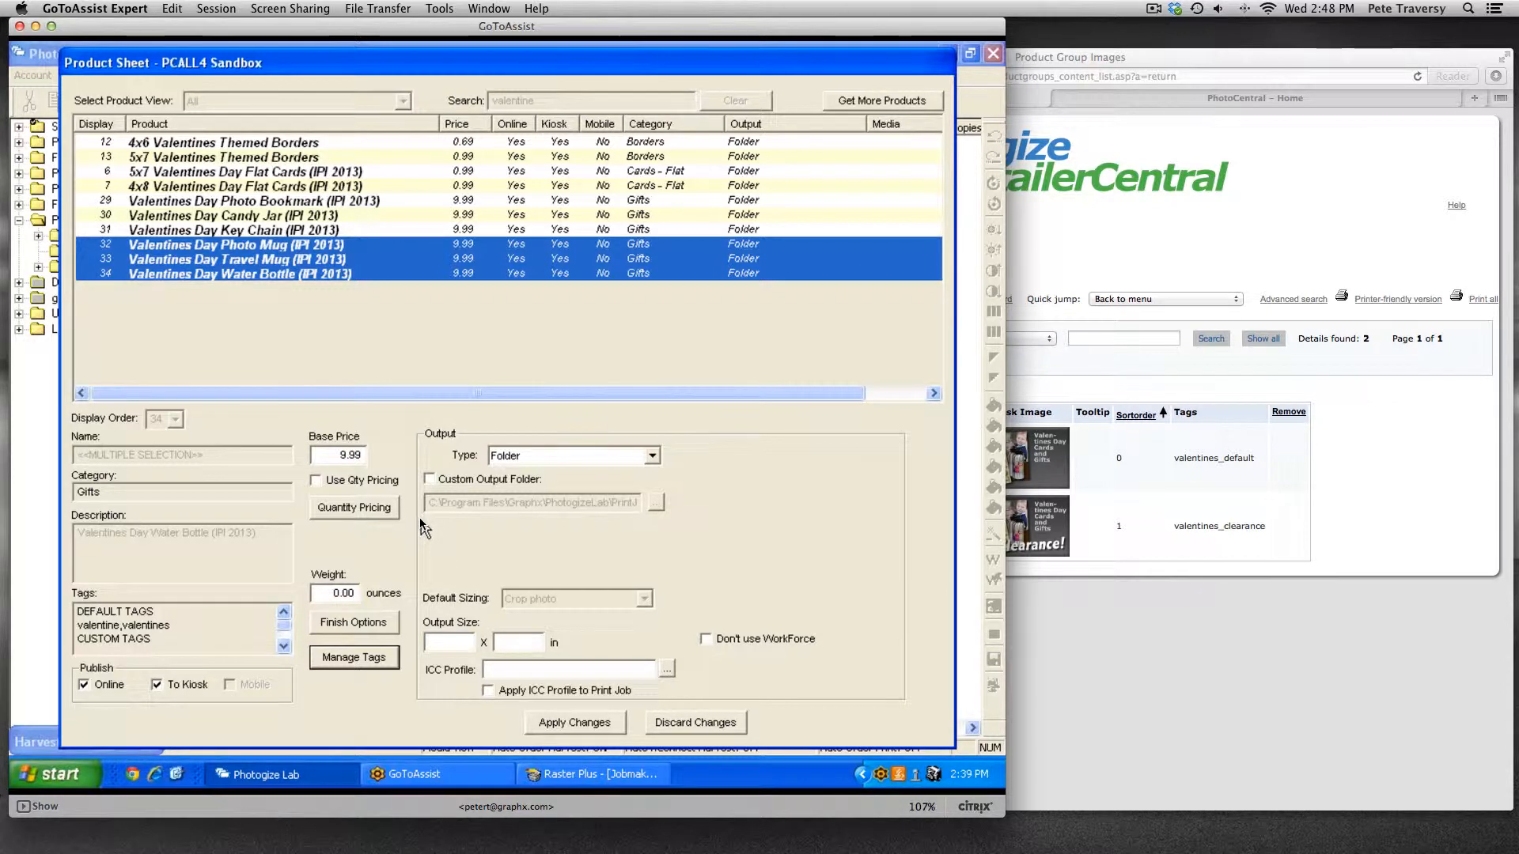
pyautogui.click(575, 722)
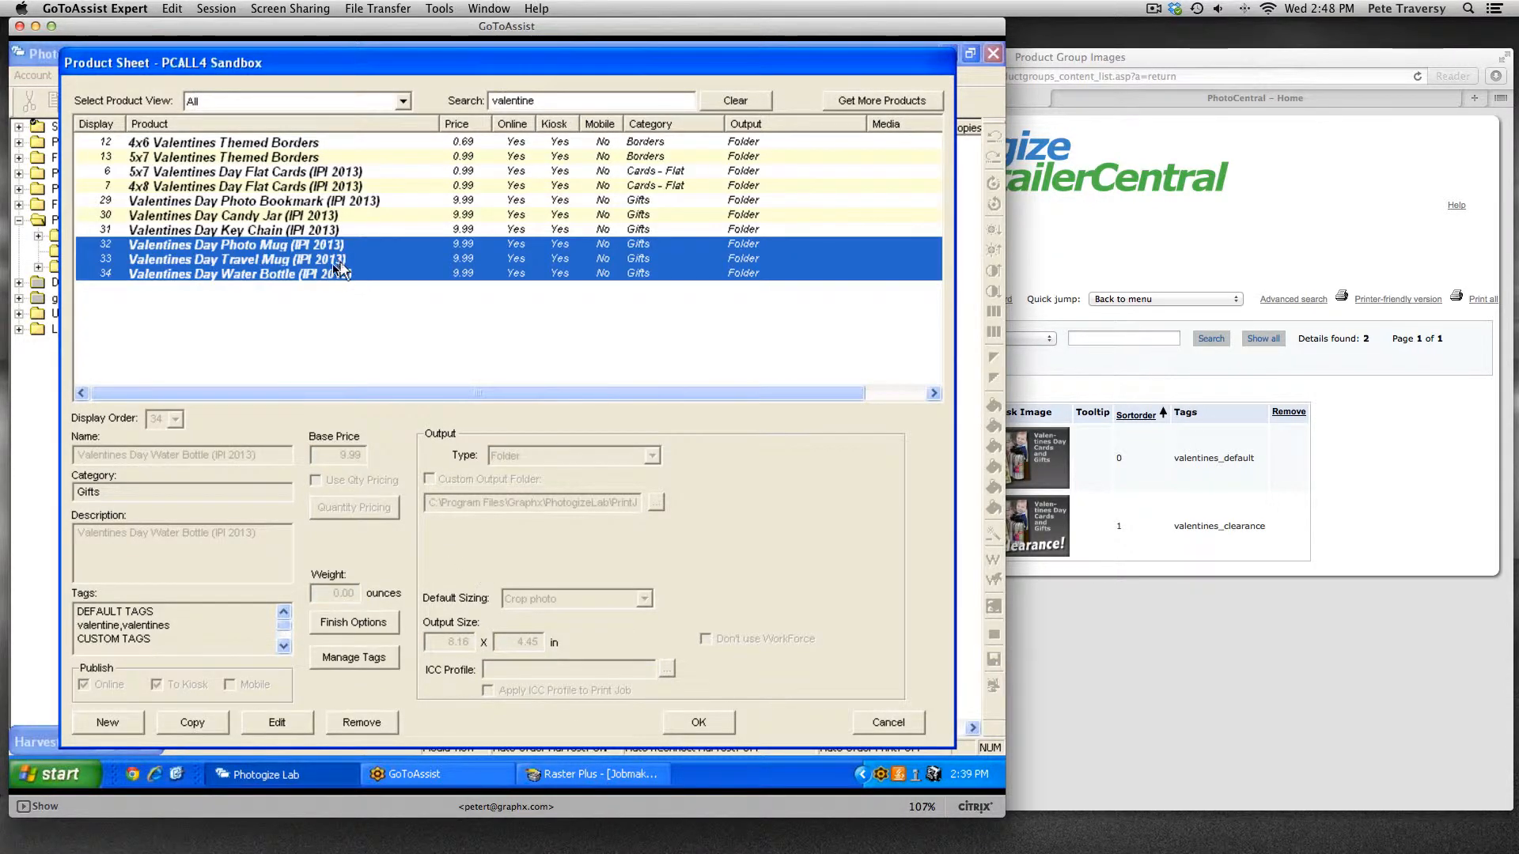
# Step: Check the tags of the Valentine's products from 4x6 Themed Borders to Water Bottle, and save the product sheet
pyautogui.click(329, 144)
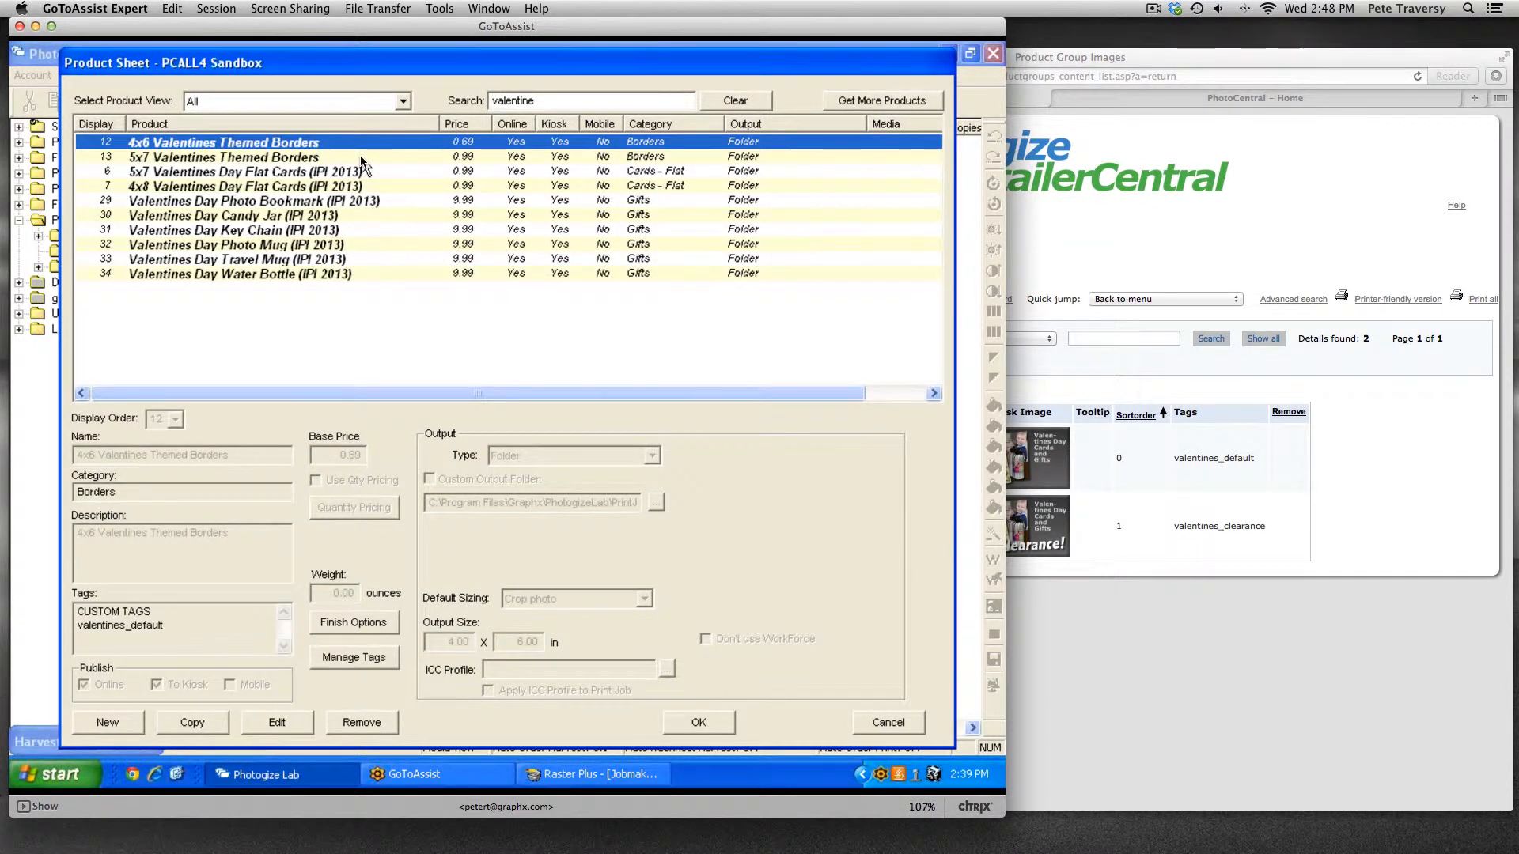
pyautogui.press('Down')
pyautogui.press('Down')
pyautogui.press('Down')
pyautogui.press('Down')
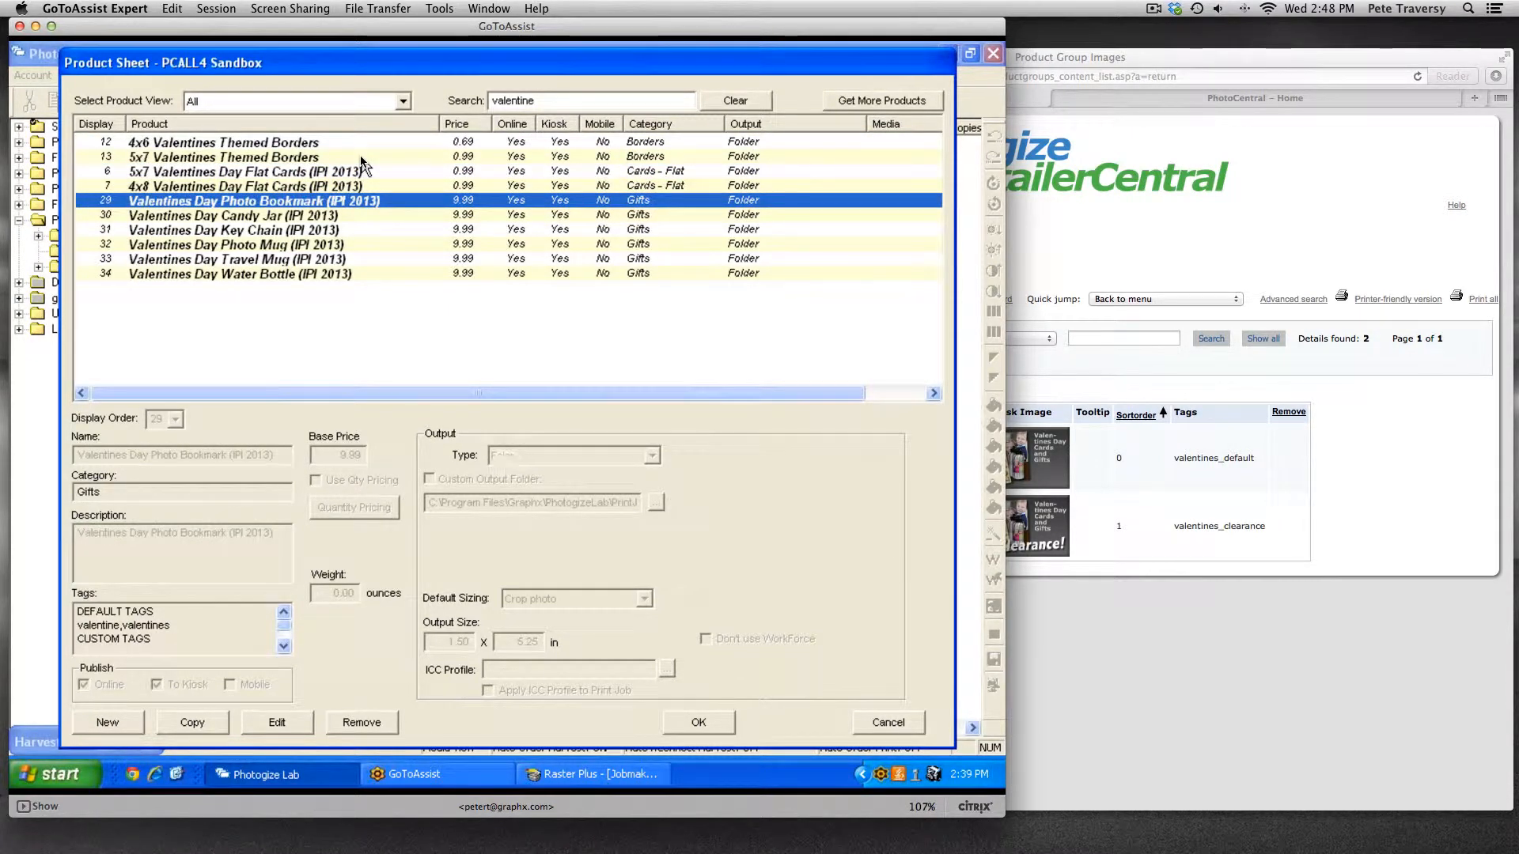
pyautogui.press('Down')
pyautogui.press('Down')
pyautogui.press('Down')
pyautogui.press('Down')
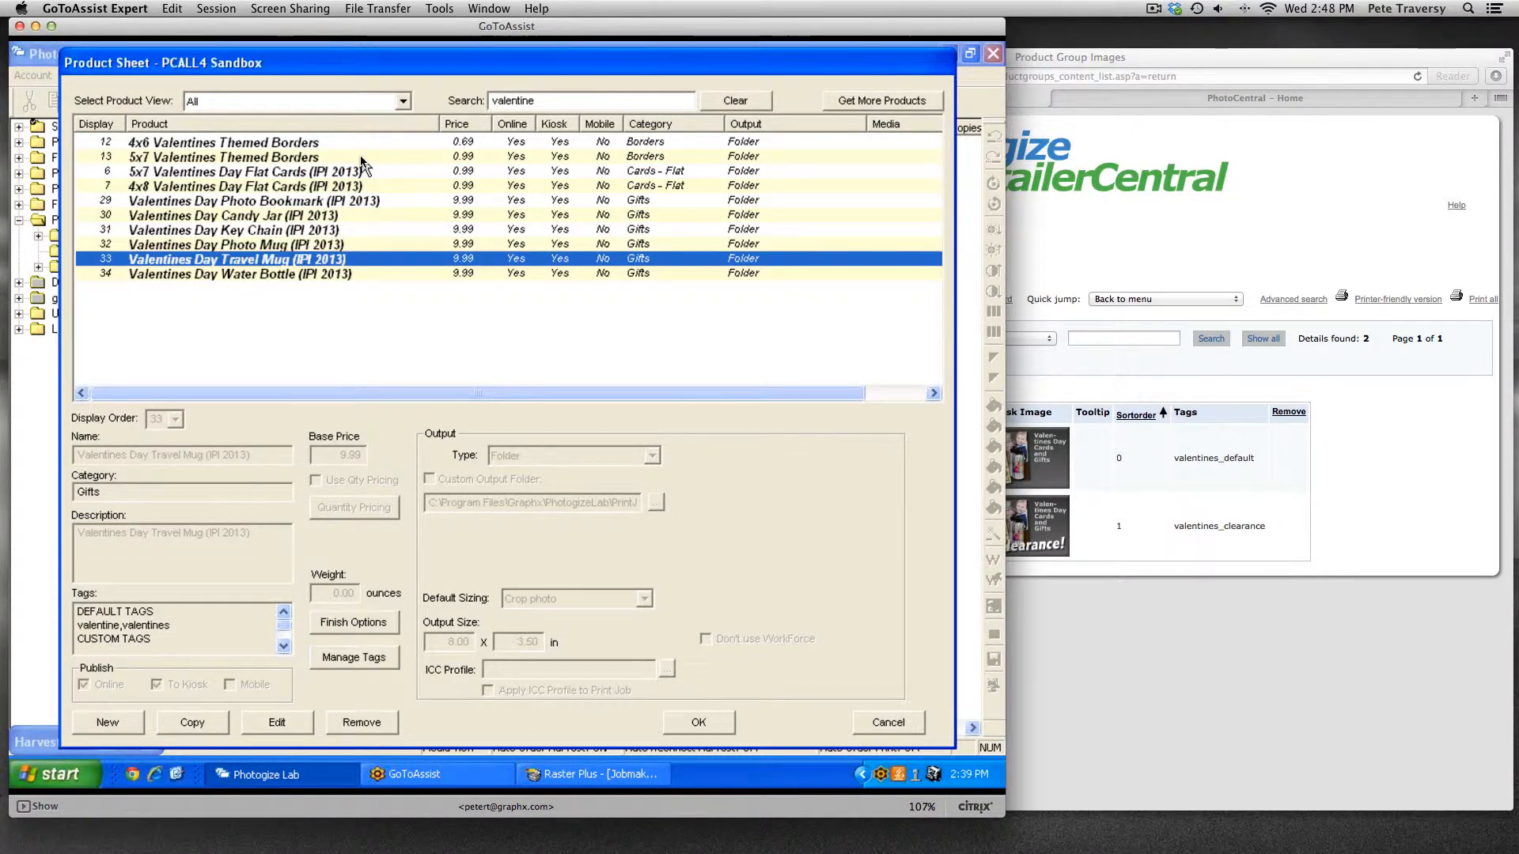
pyautogui.click(322, 274)
pyautogui.click(283, 646)
pyautogui.click(283, 646)
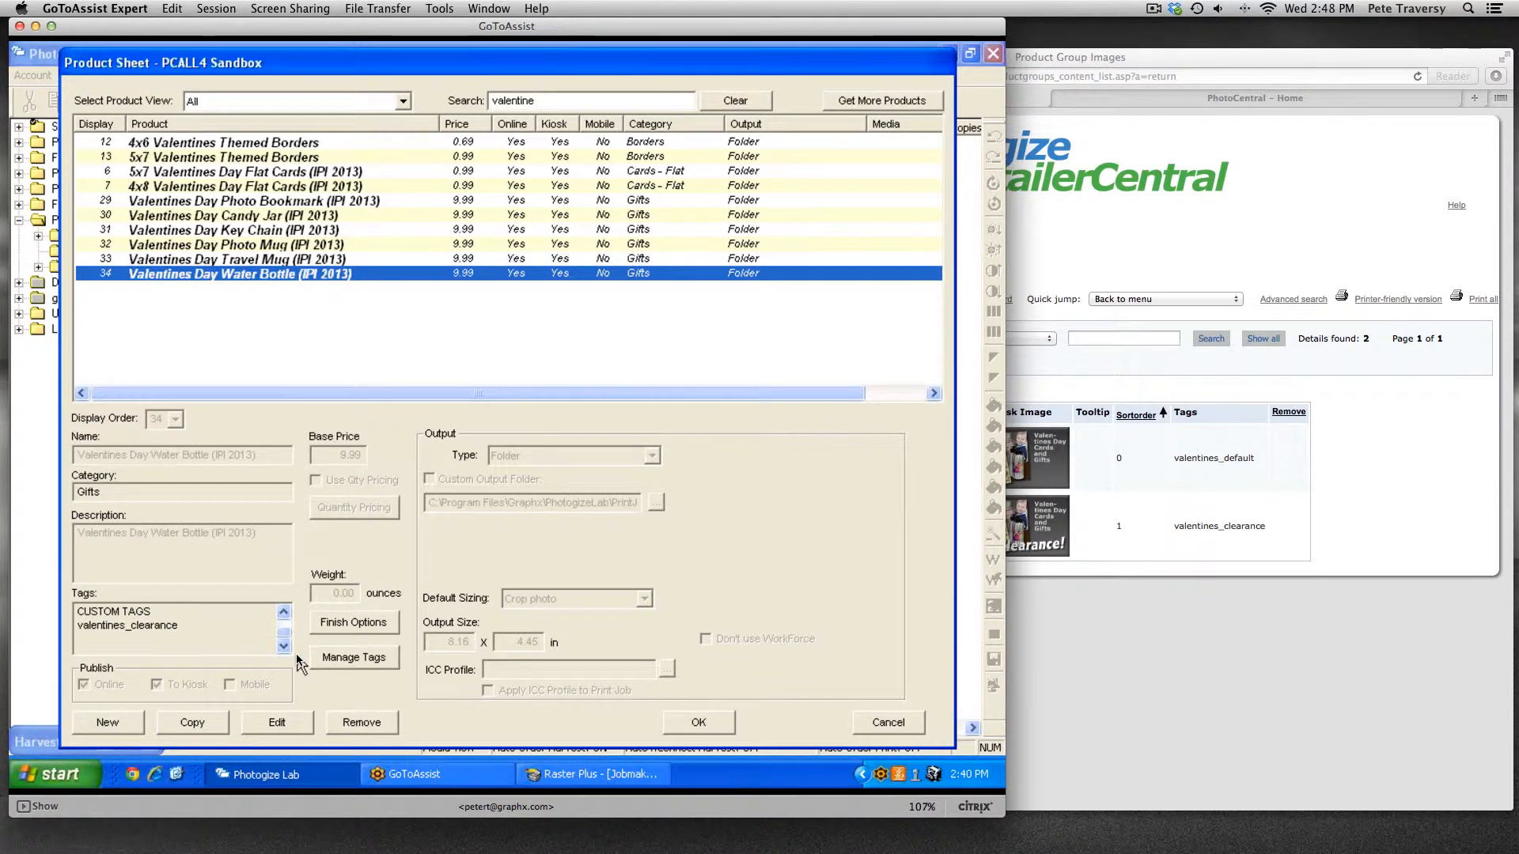
pyautogui.click(703, 729)
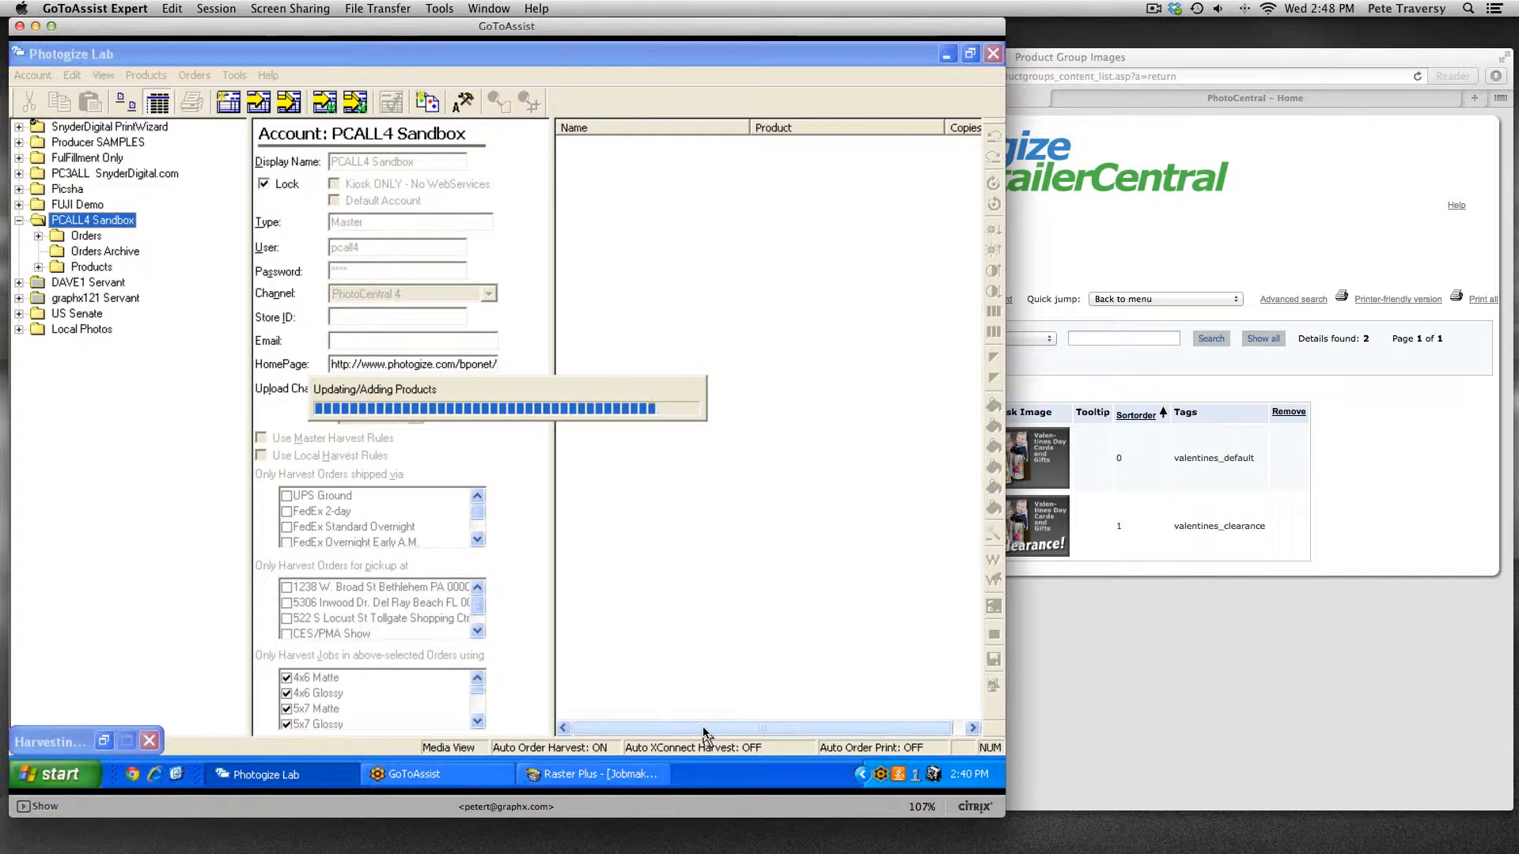
# Step: Switch to the PhotoCentral storefront in Safari and view the products in the shop's regular Create Valentine's Day Gifts group
pyautogui.click(1176, 730)
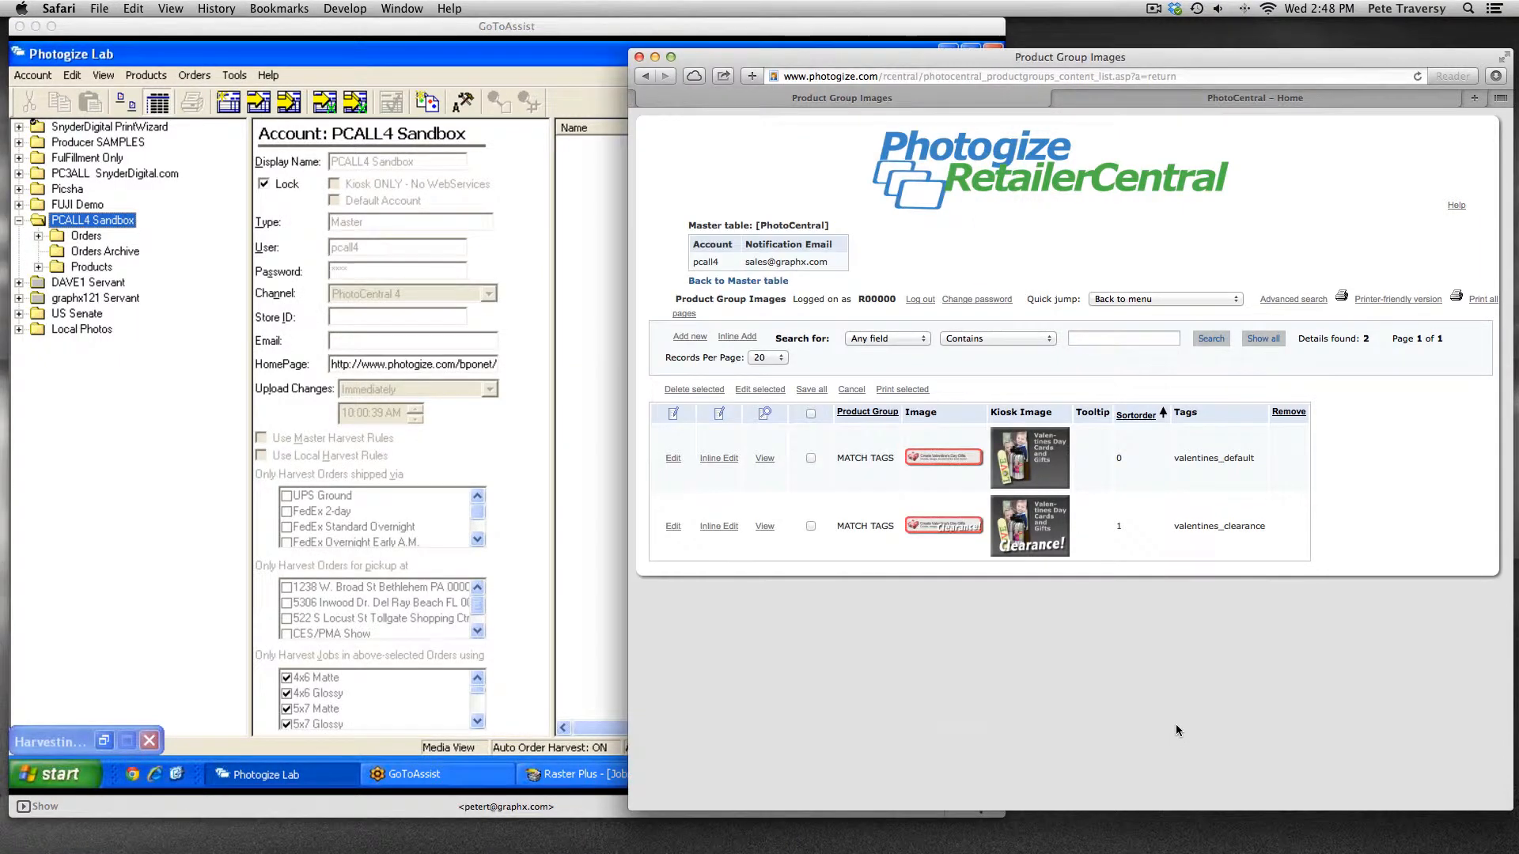
pyautogui.click(1213, 98)
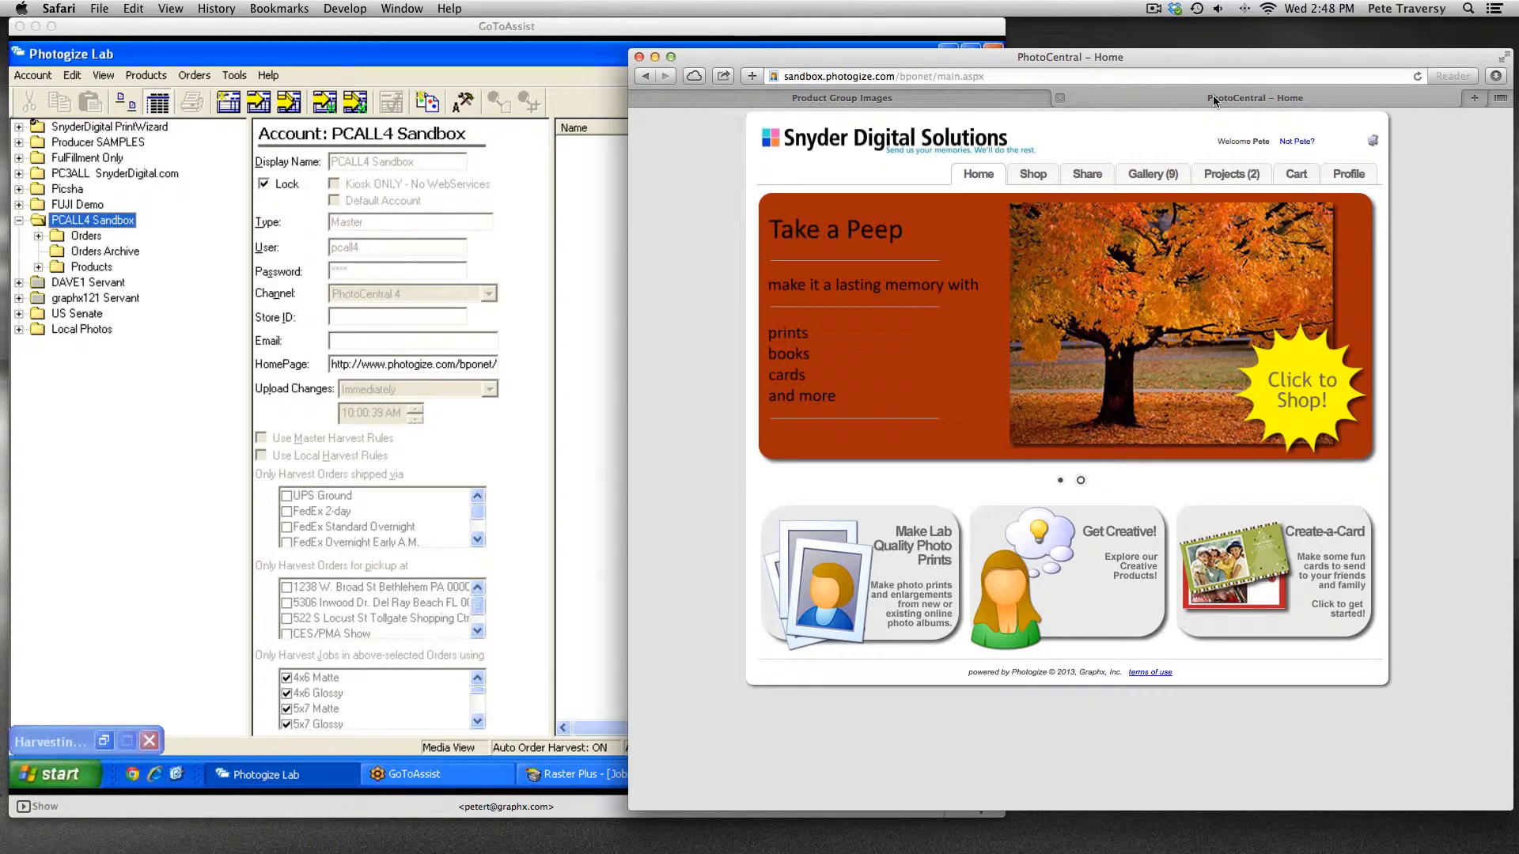
pyautogui.click(1029, 174)
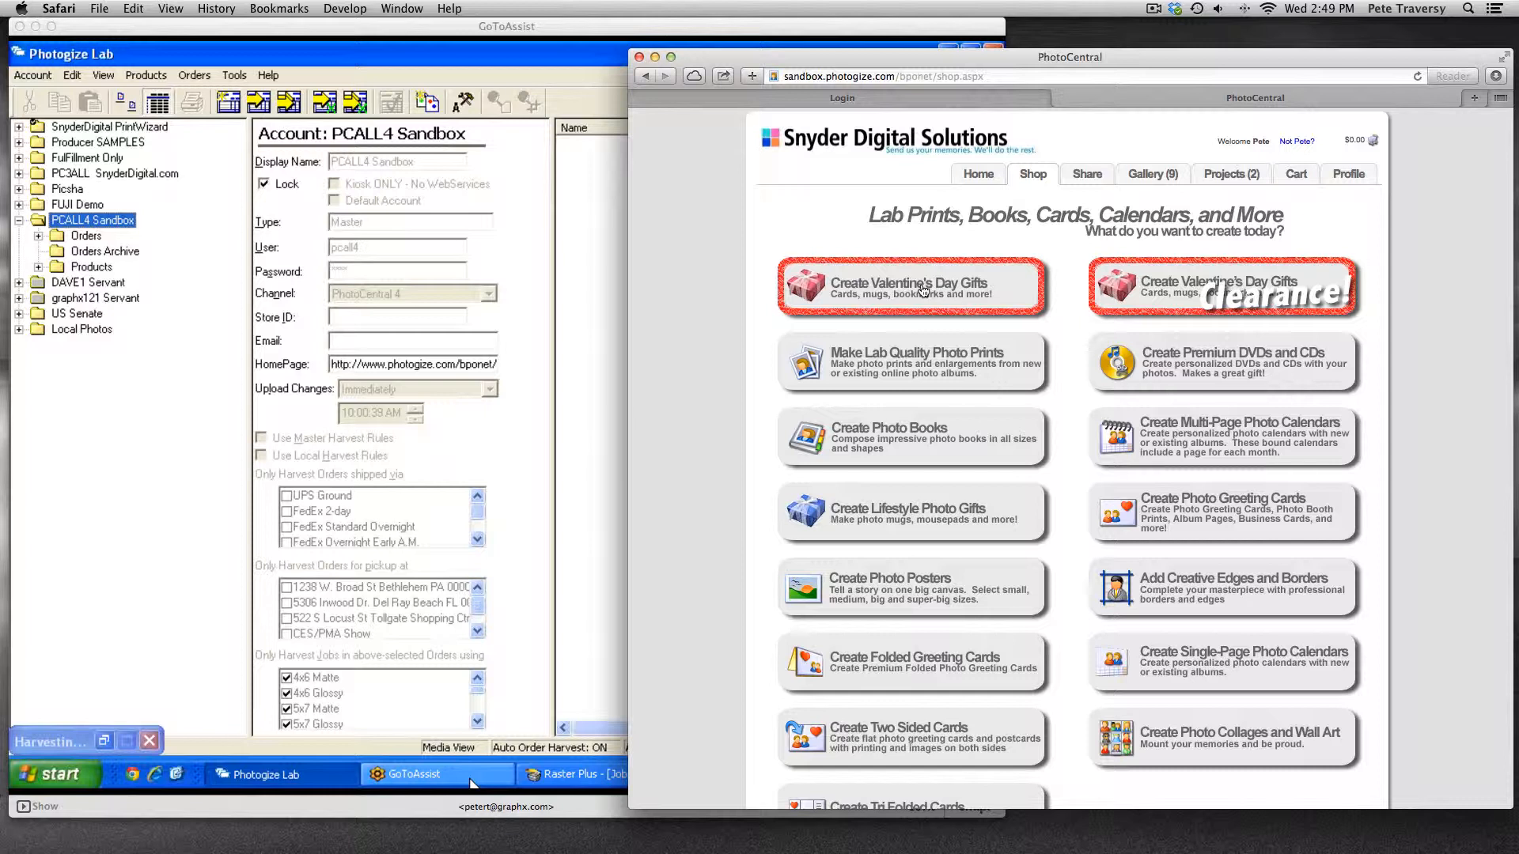
pyautogui.click(930, 295)
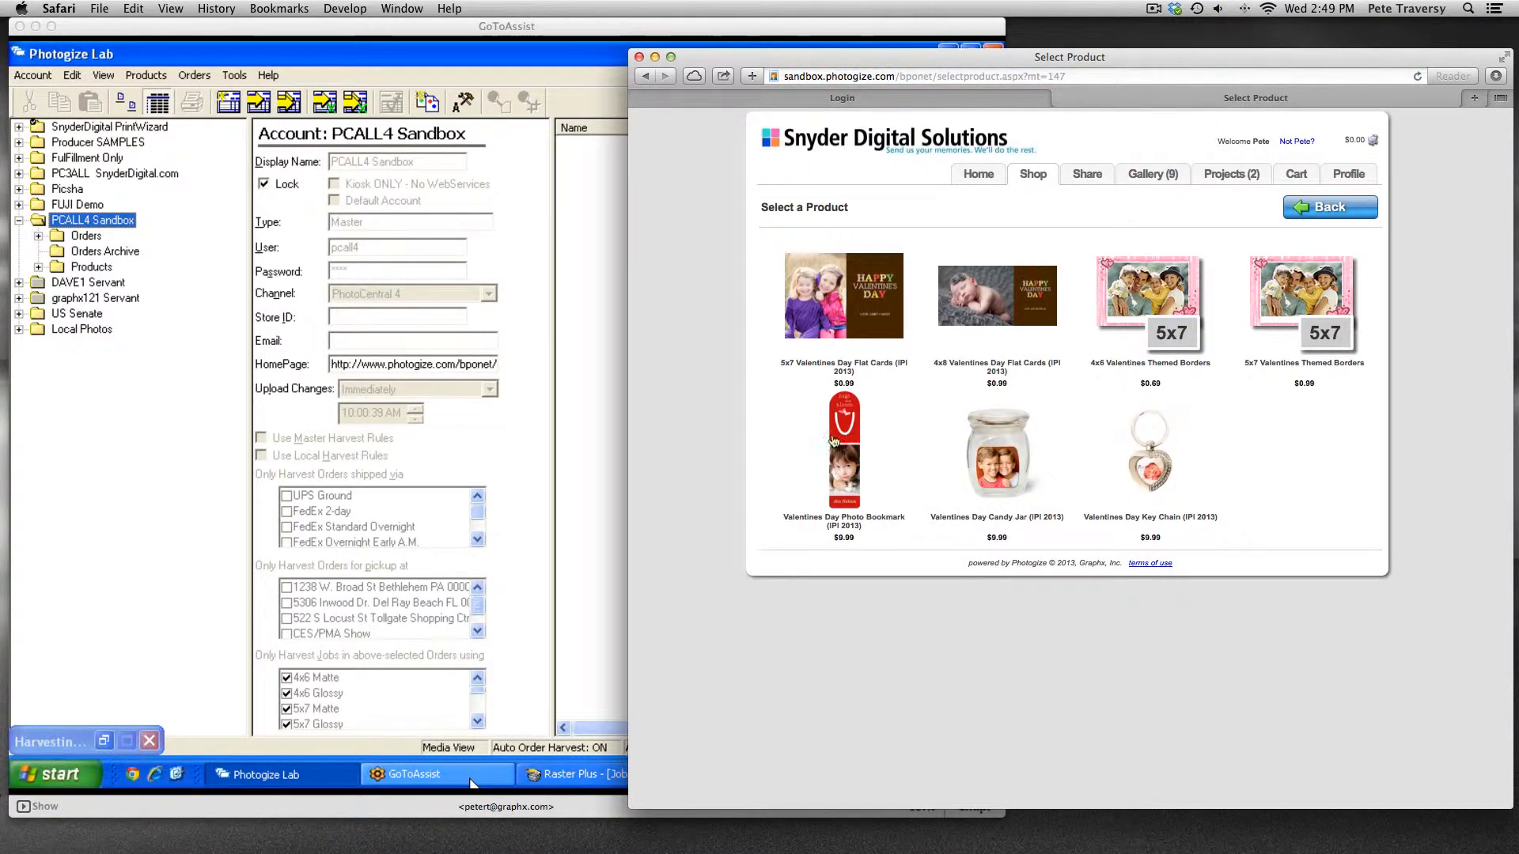
# Step: Return to the shop's category list and view the products in the Clearance version of the Create Valentine's Day Gifts group
pyautogui.click(1033, 175)
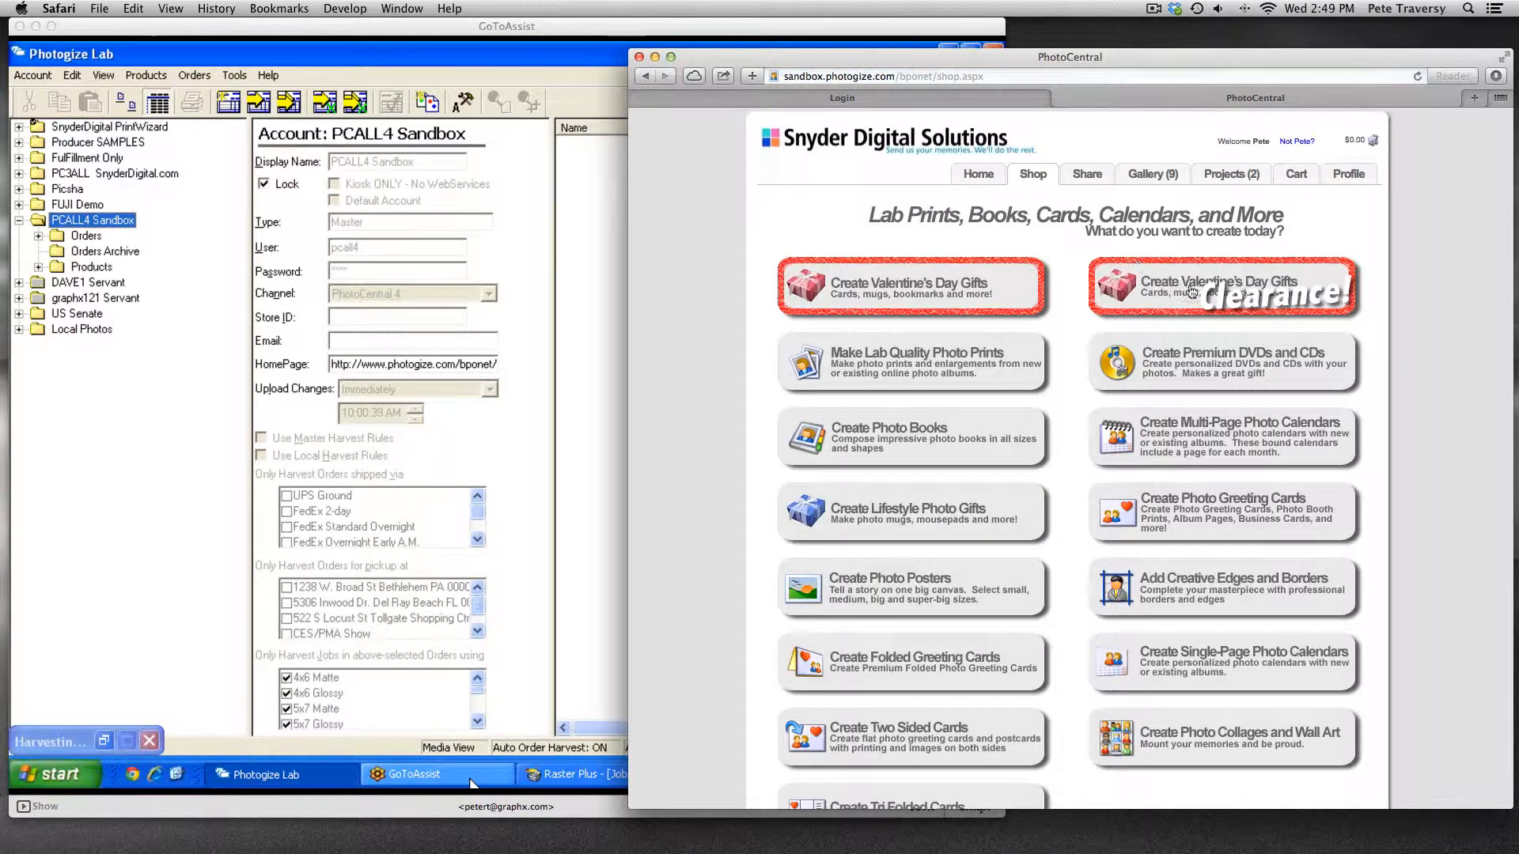
pyautogui.click(1191, 291)
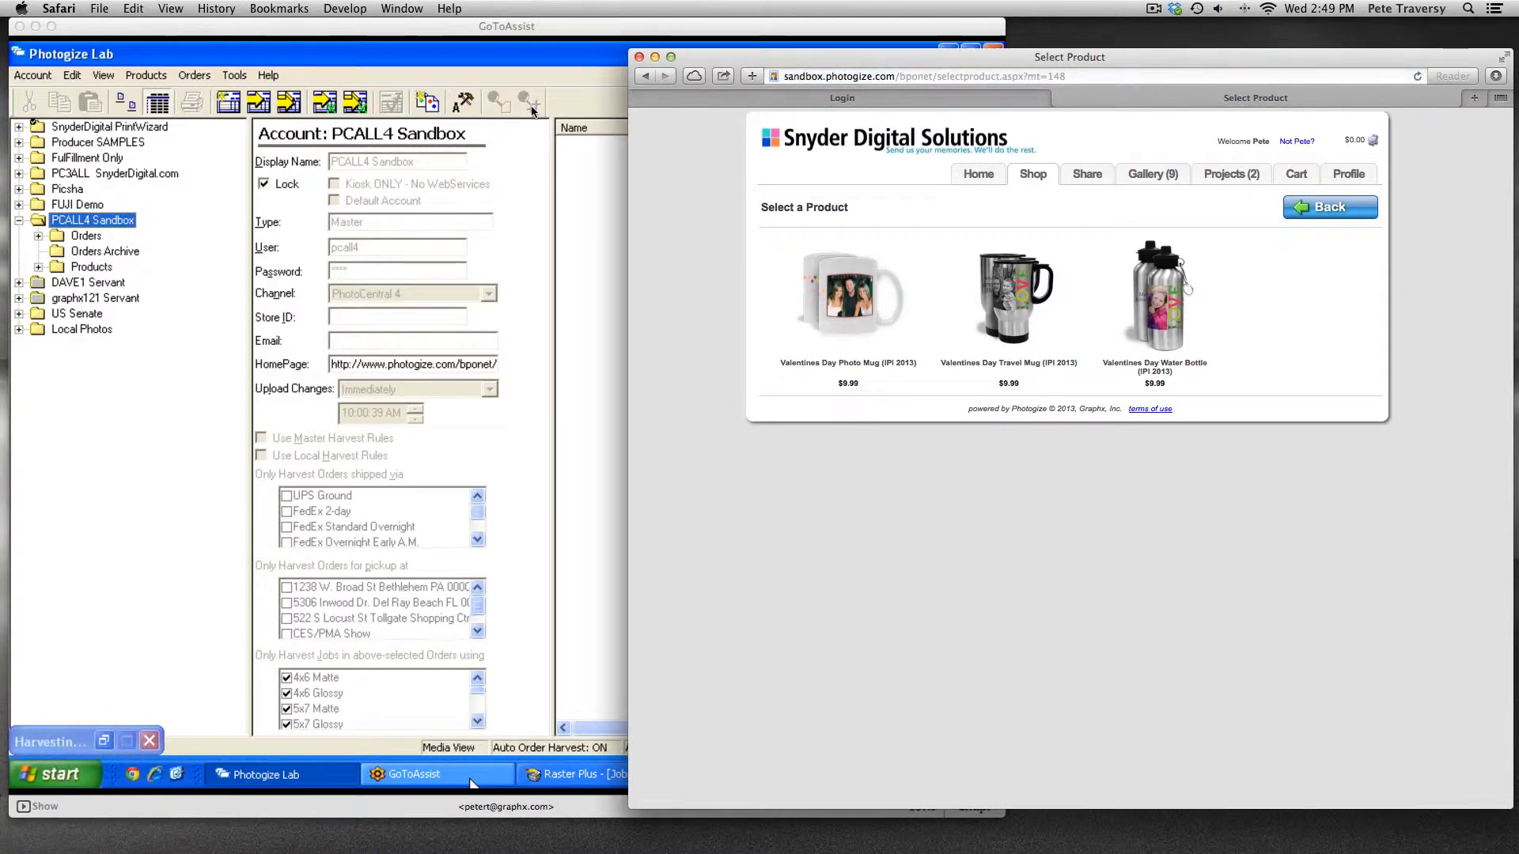
# Step: Switch to the GoToAssist remote desktop, launch the photo kiosk and start an order, continuing past photo loading to the order type choices
pyautogui.click(457, 59)
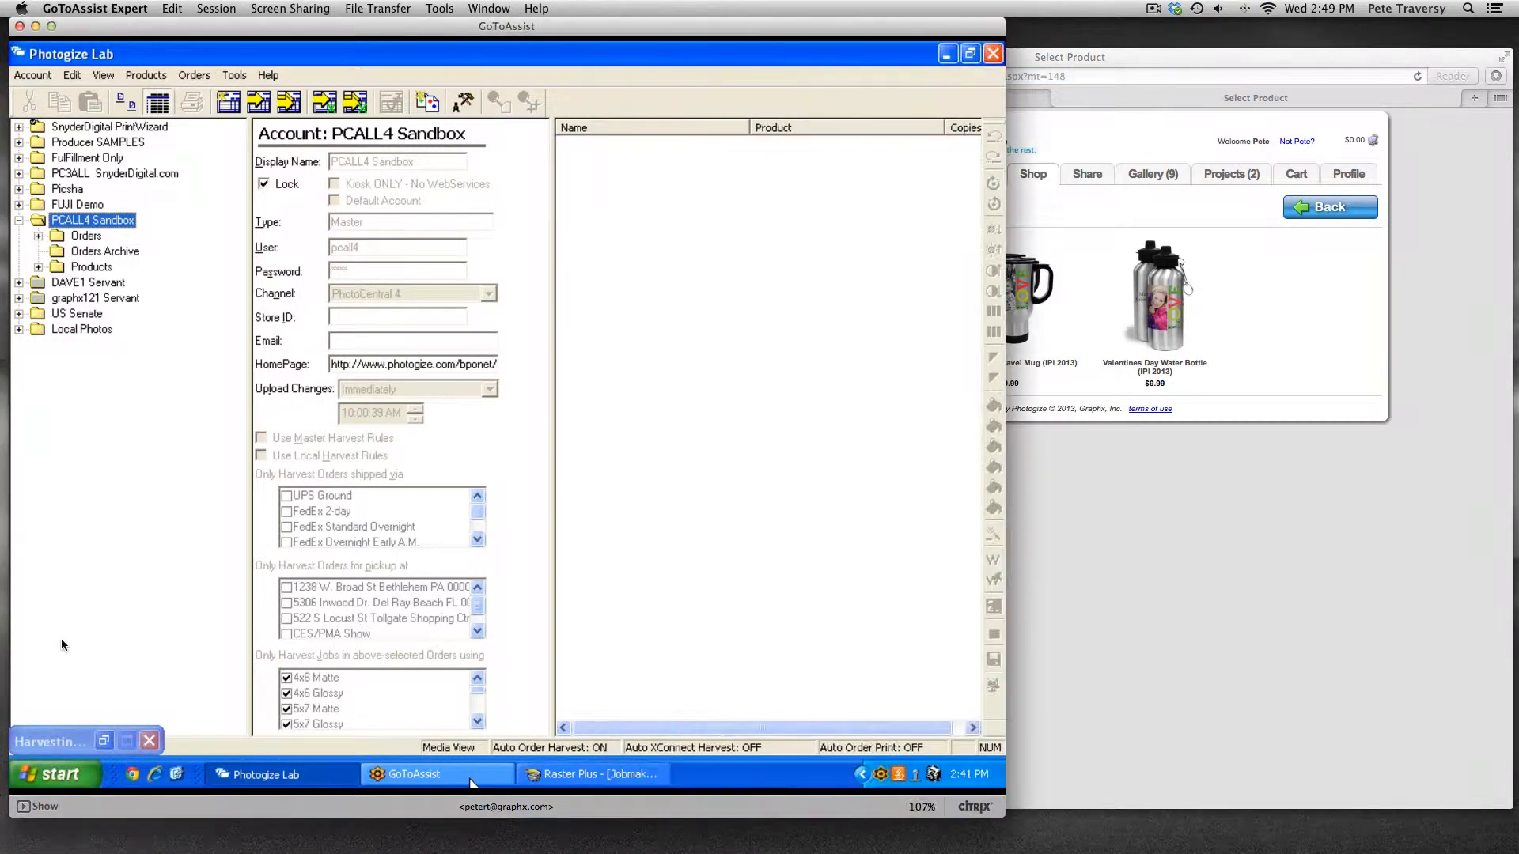
pyautogui.click(77, 778)
pyautogui.click(114, 425)
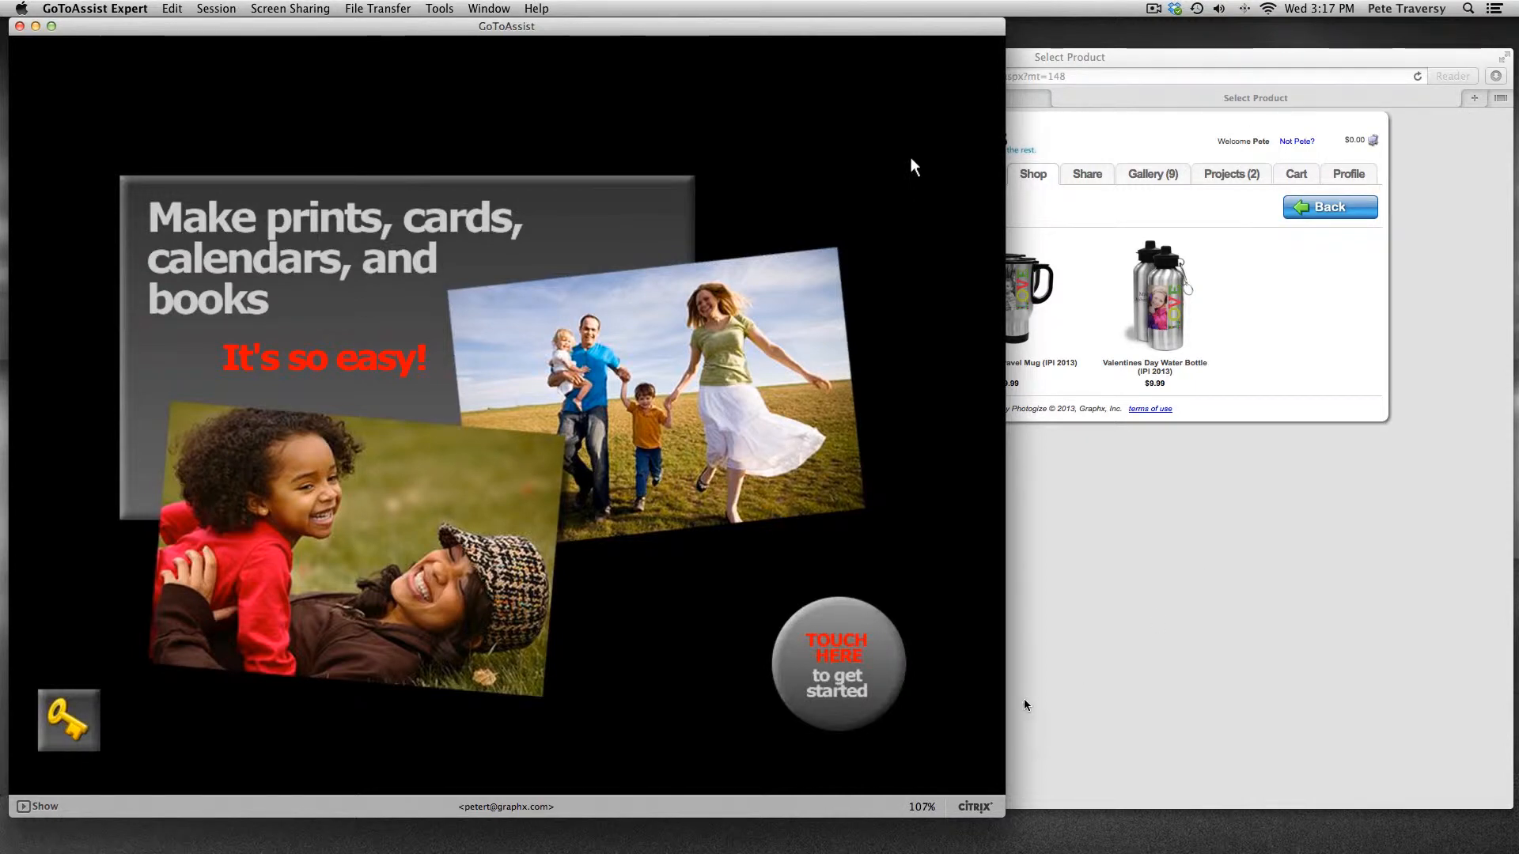
pyautogui.click(909, 751)
pyautogui.click(909, 752)
pyautogui.click(909, 751)
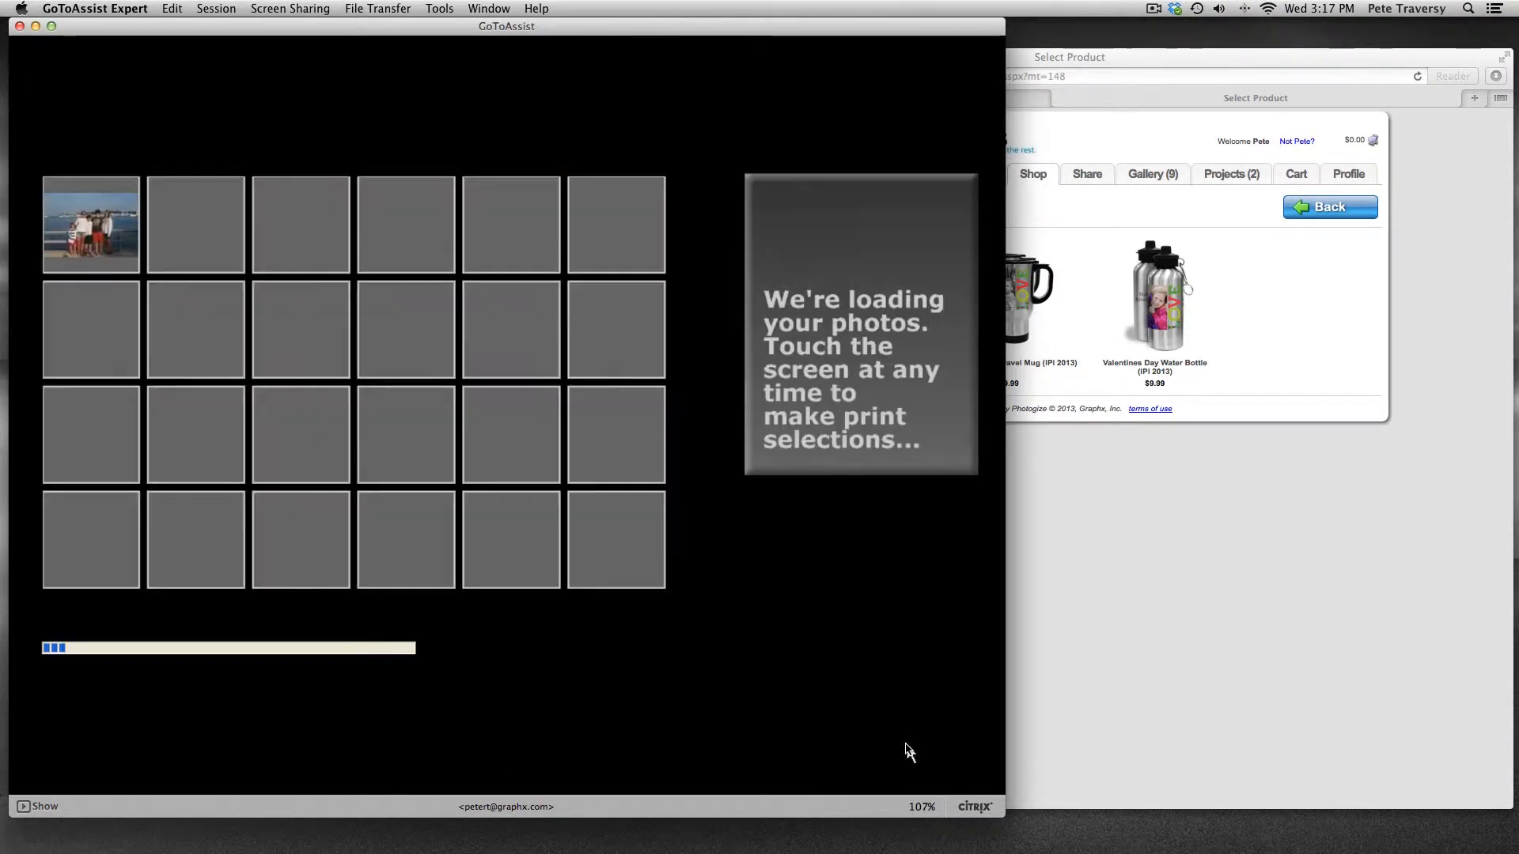
pyautogui.click(909, 751)
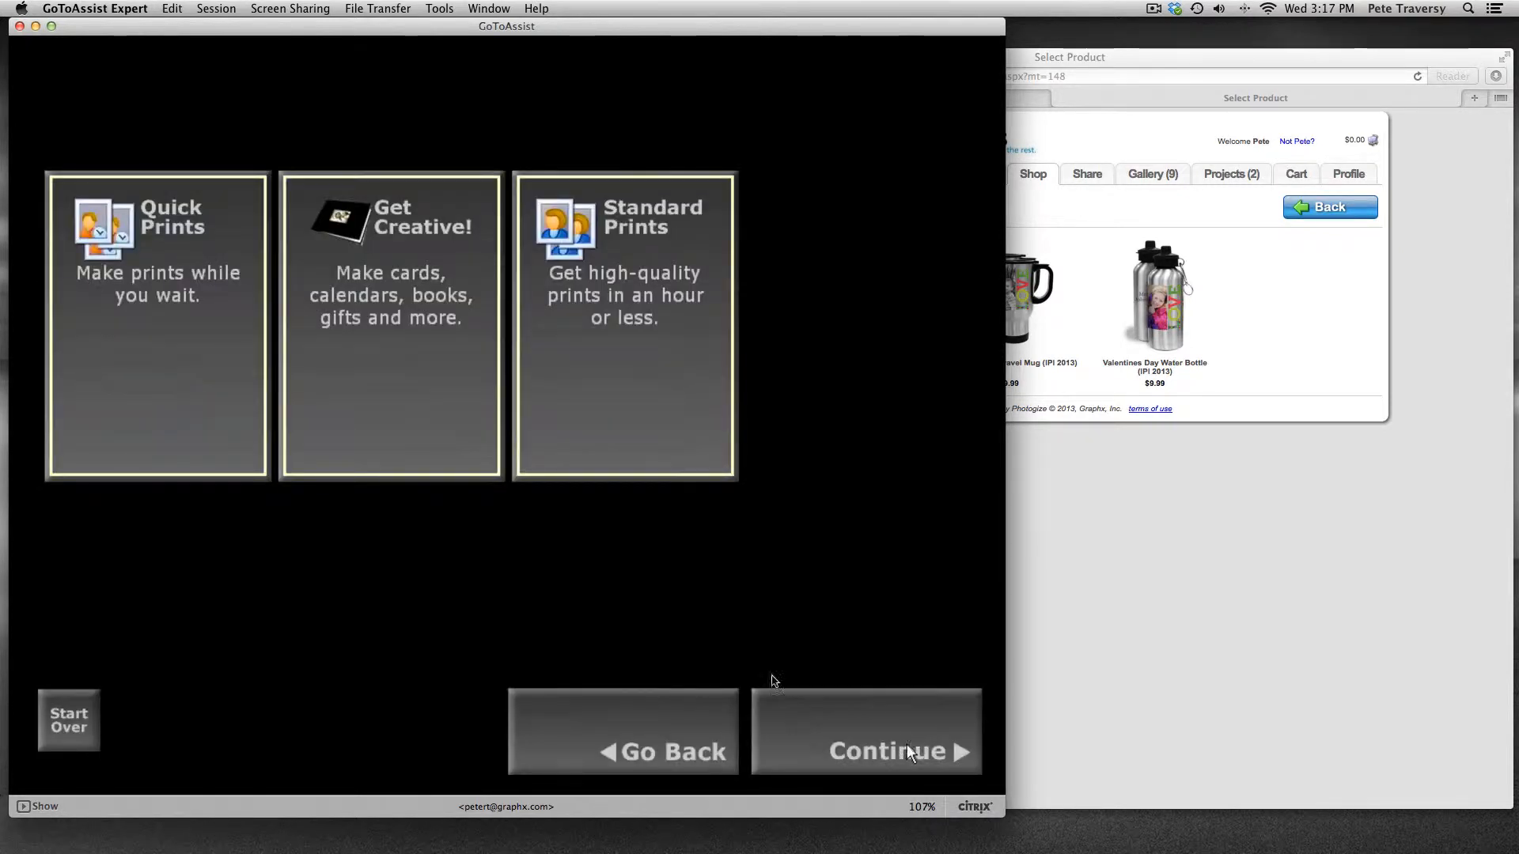
# Step: View the kiosk's Get Creative Valentines Day Cards and Gifts Clearance products and compare them with the clearance products in the Safari storefront
pyautogui.click(451, 358)
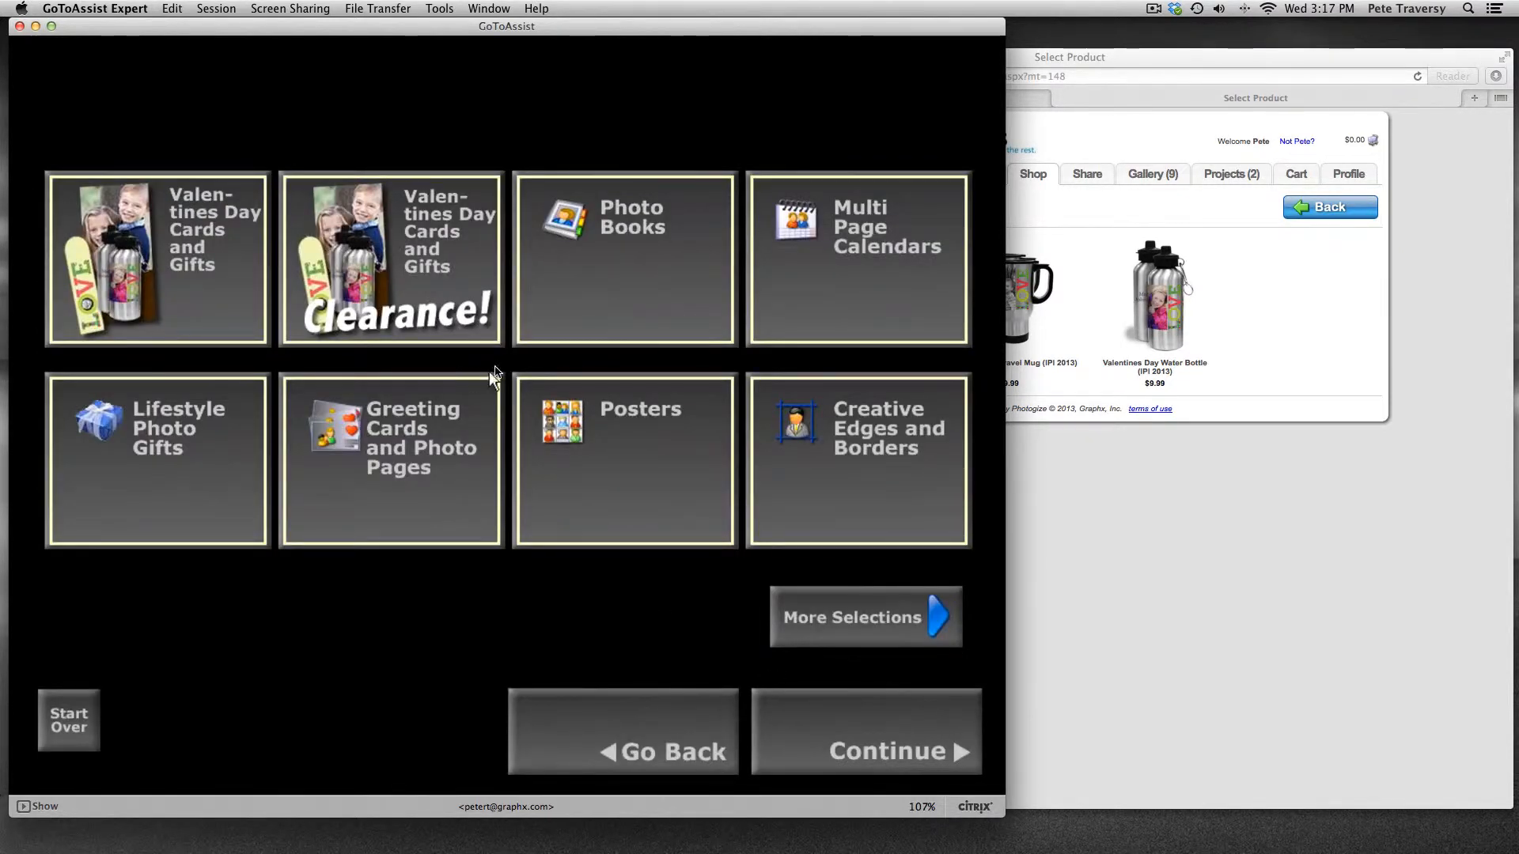
pyautogui.click(407, 270)
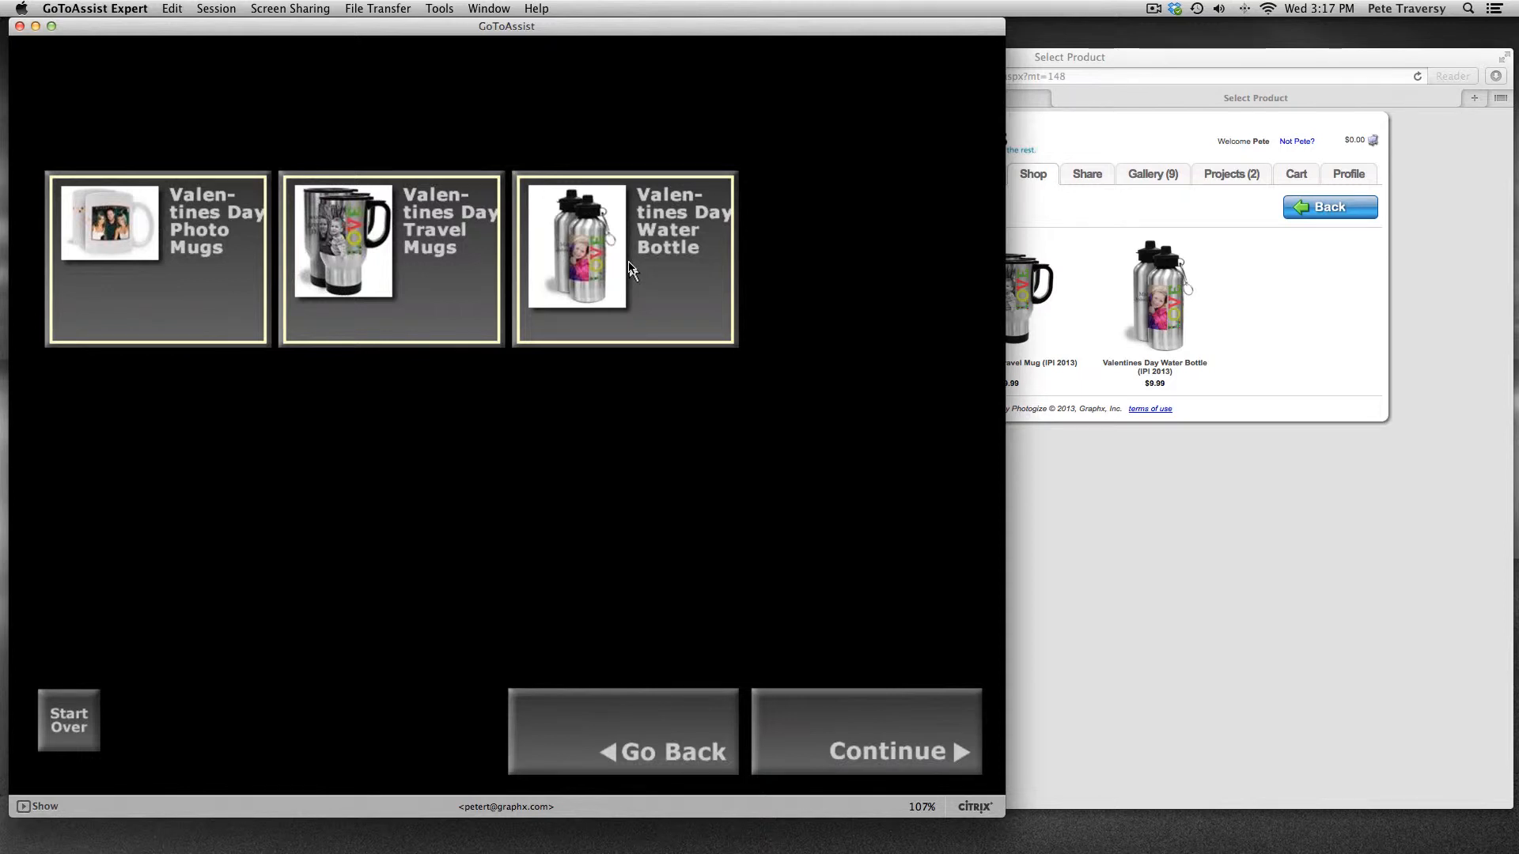
pyautogui.click(1233, 513)
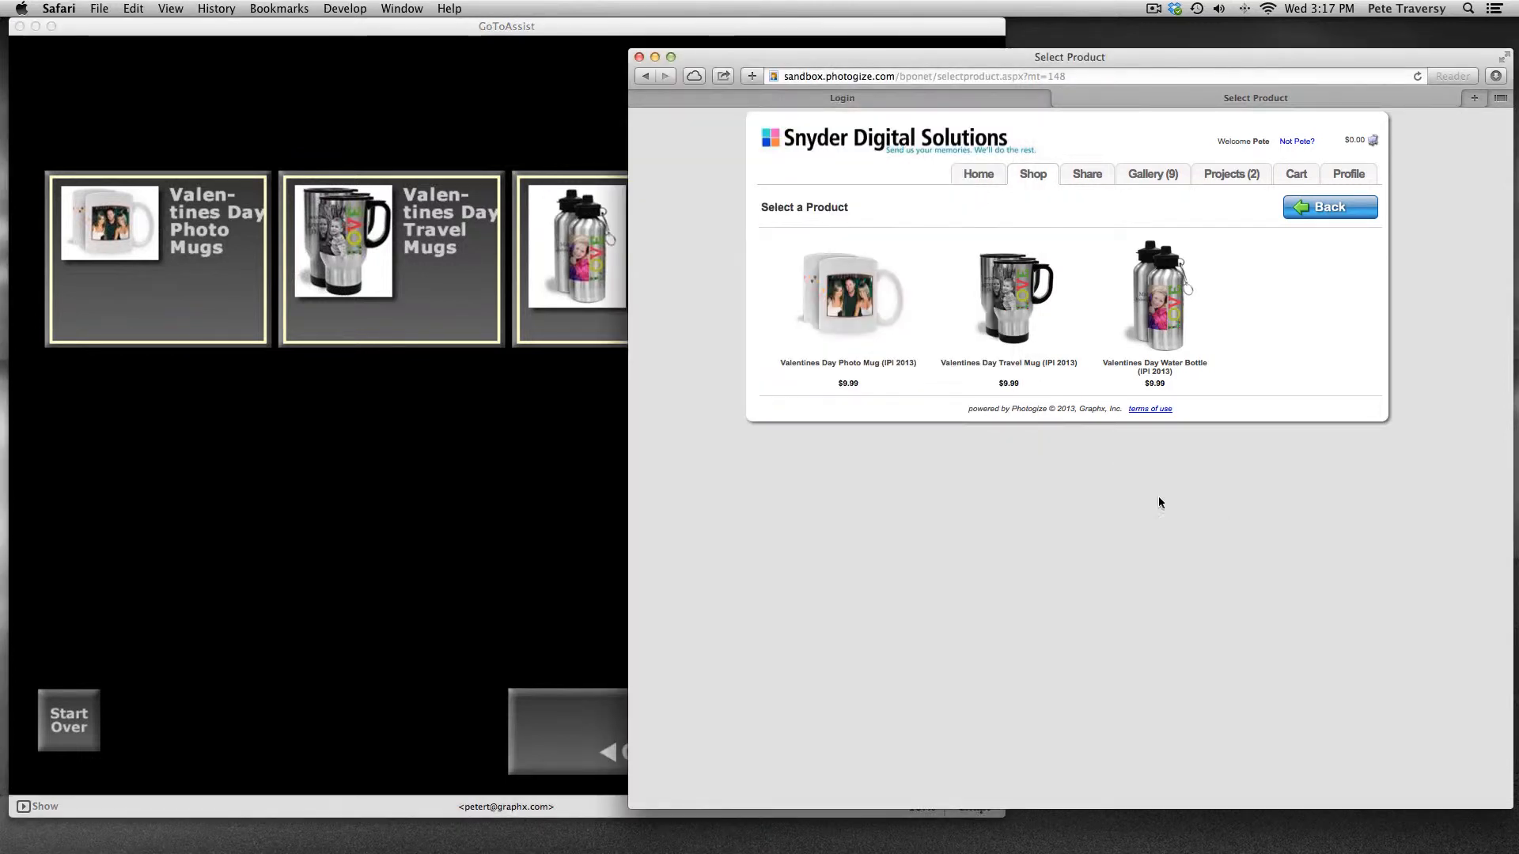